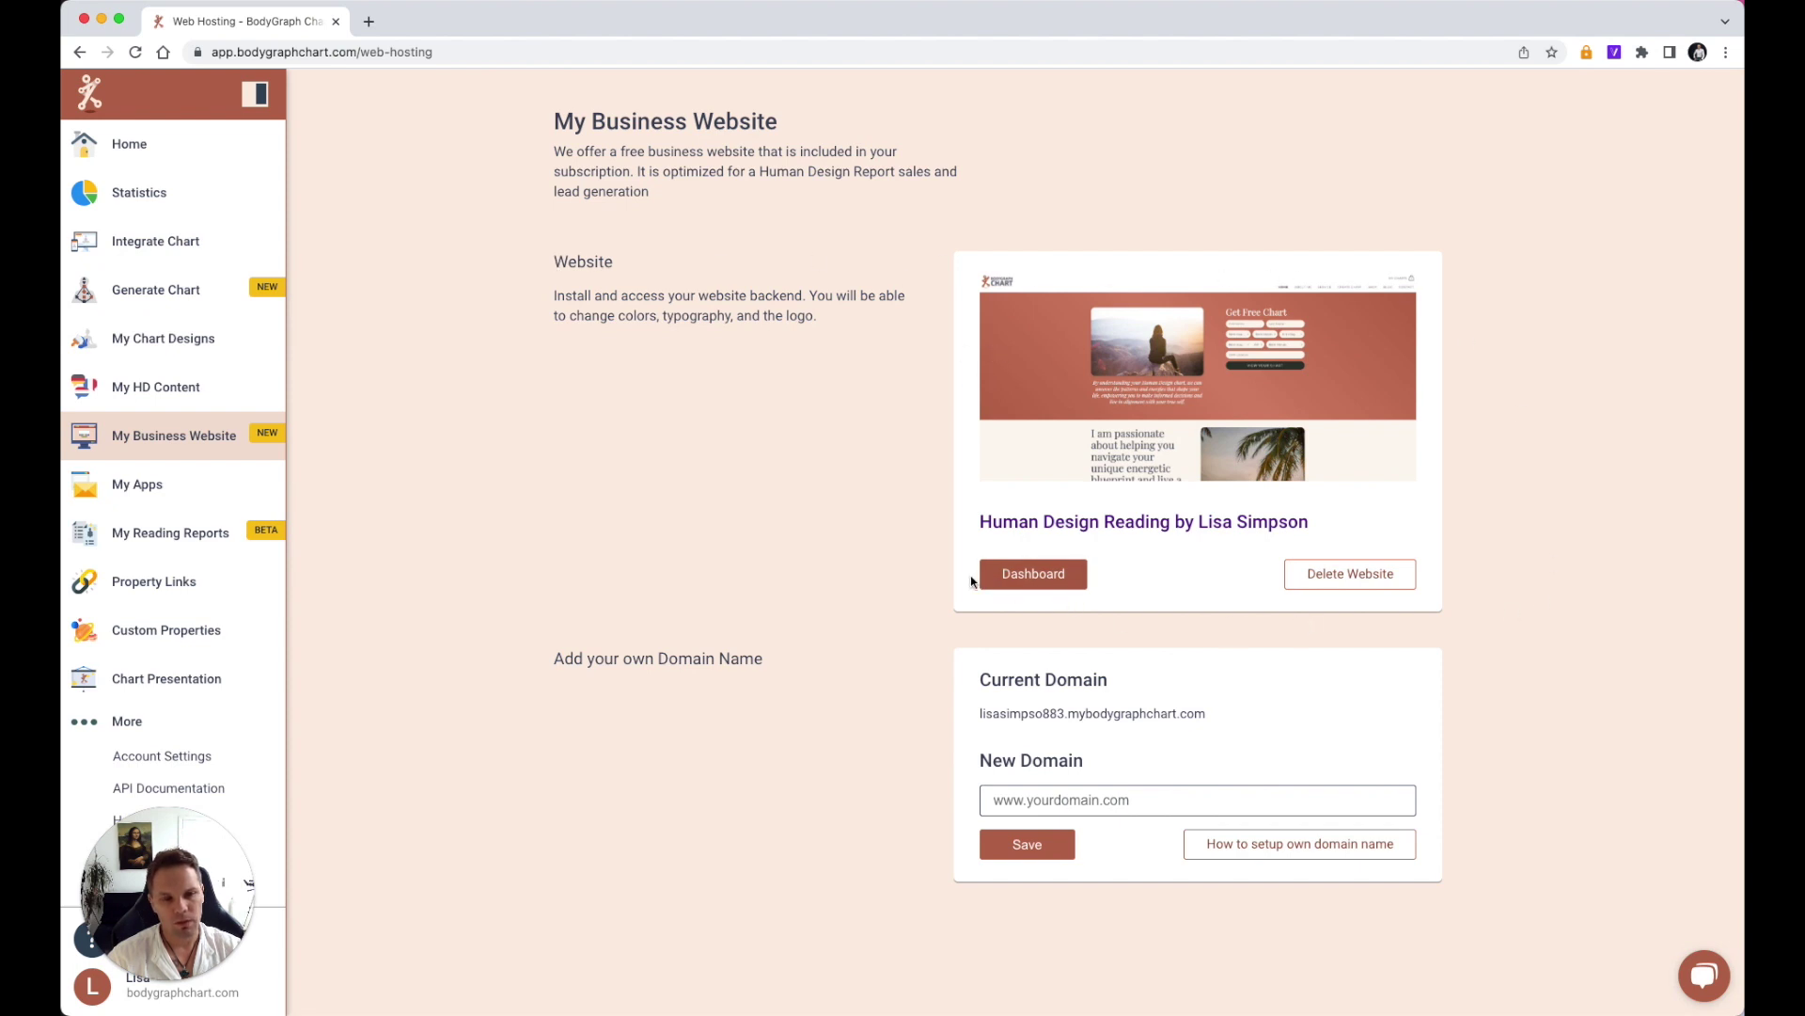
{"action": "left_click_drag", "start_coordinate": [996, 572], "coordinate": [1096, 580]}
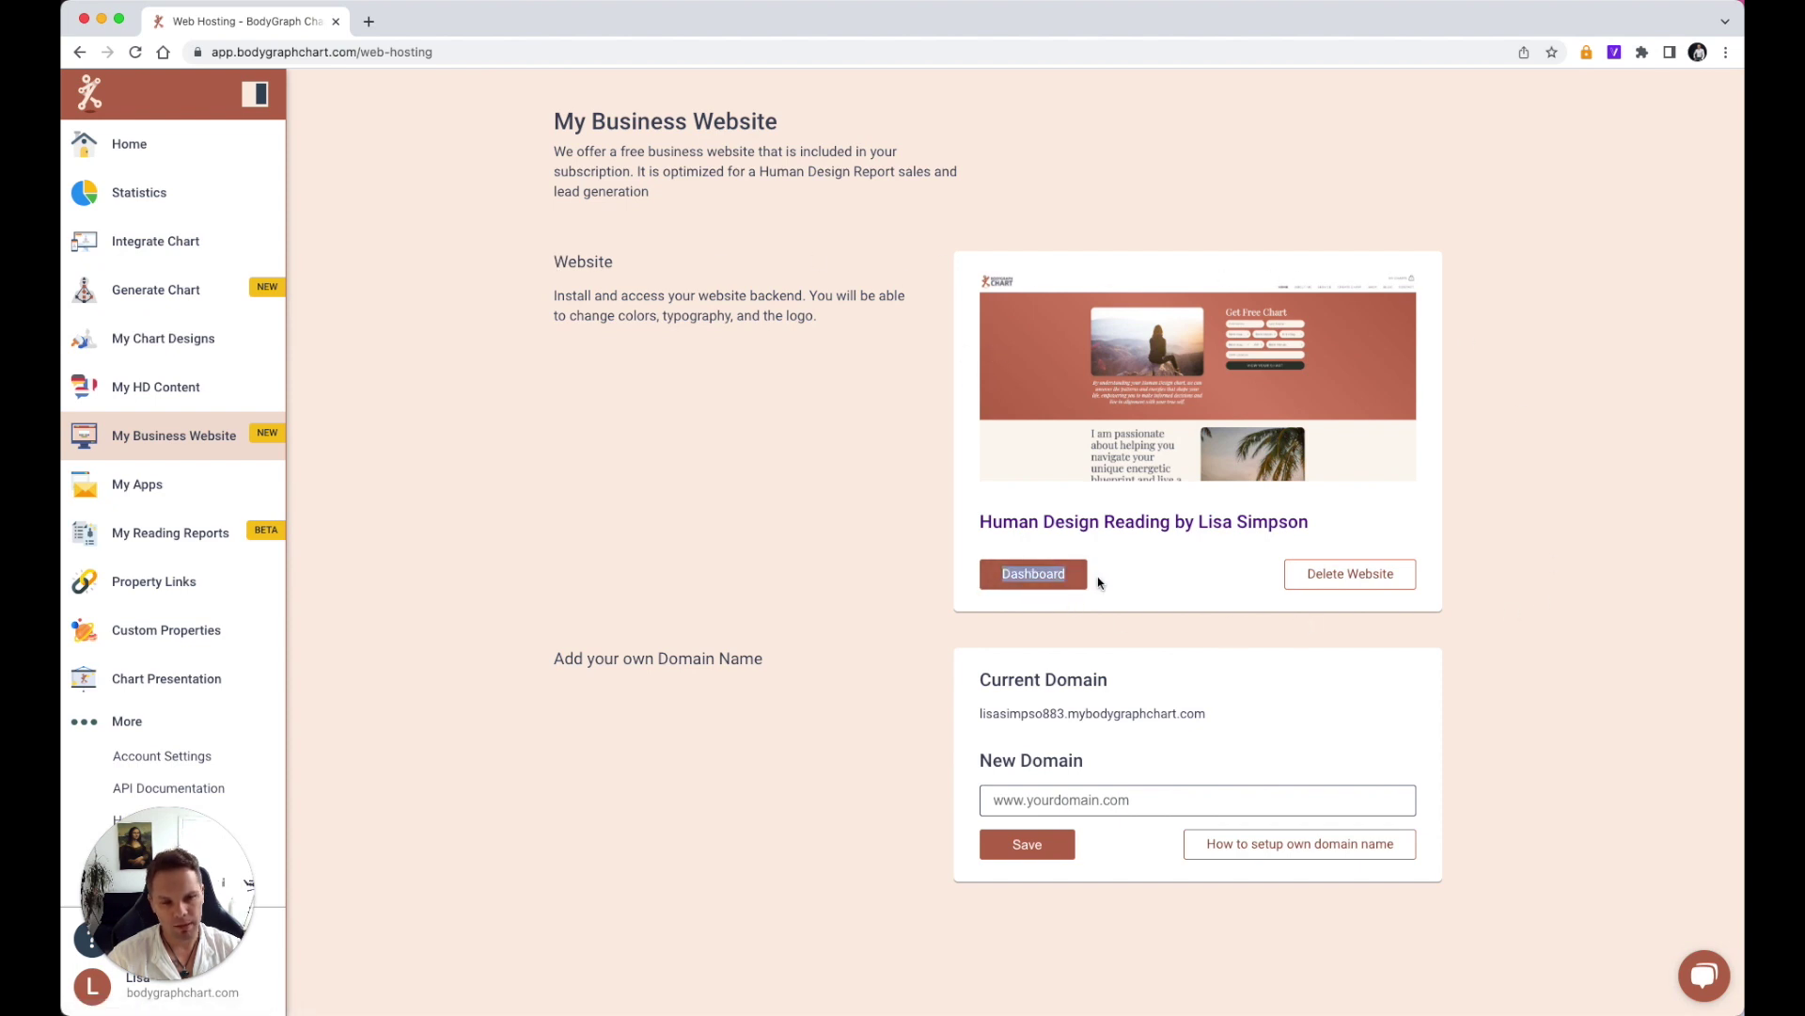
{"action": "left_click", "coordinate": [957, 542]}
{"action": "mouse_move", "coordinate": [938, 524]}
{"action": "left_mouse_down"}
{"action": "mouse_move", "coordinate": [978, 520]}
{"action": "mouse_move", "coordinate": [927, 528]}
{"action": "left_mouse_up"}
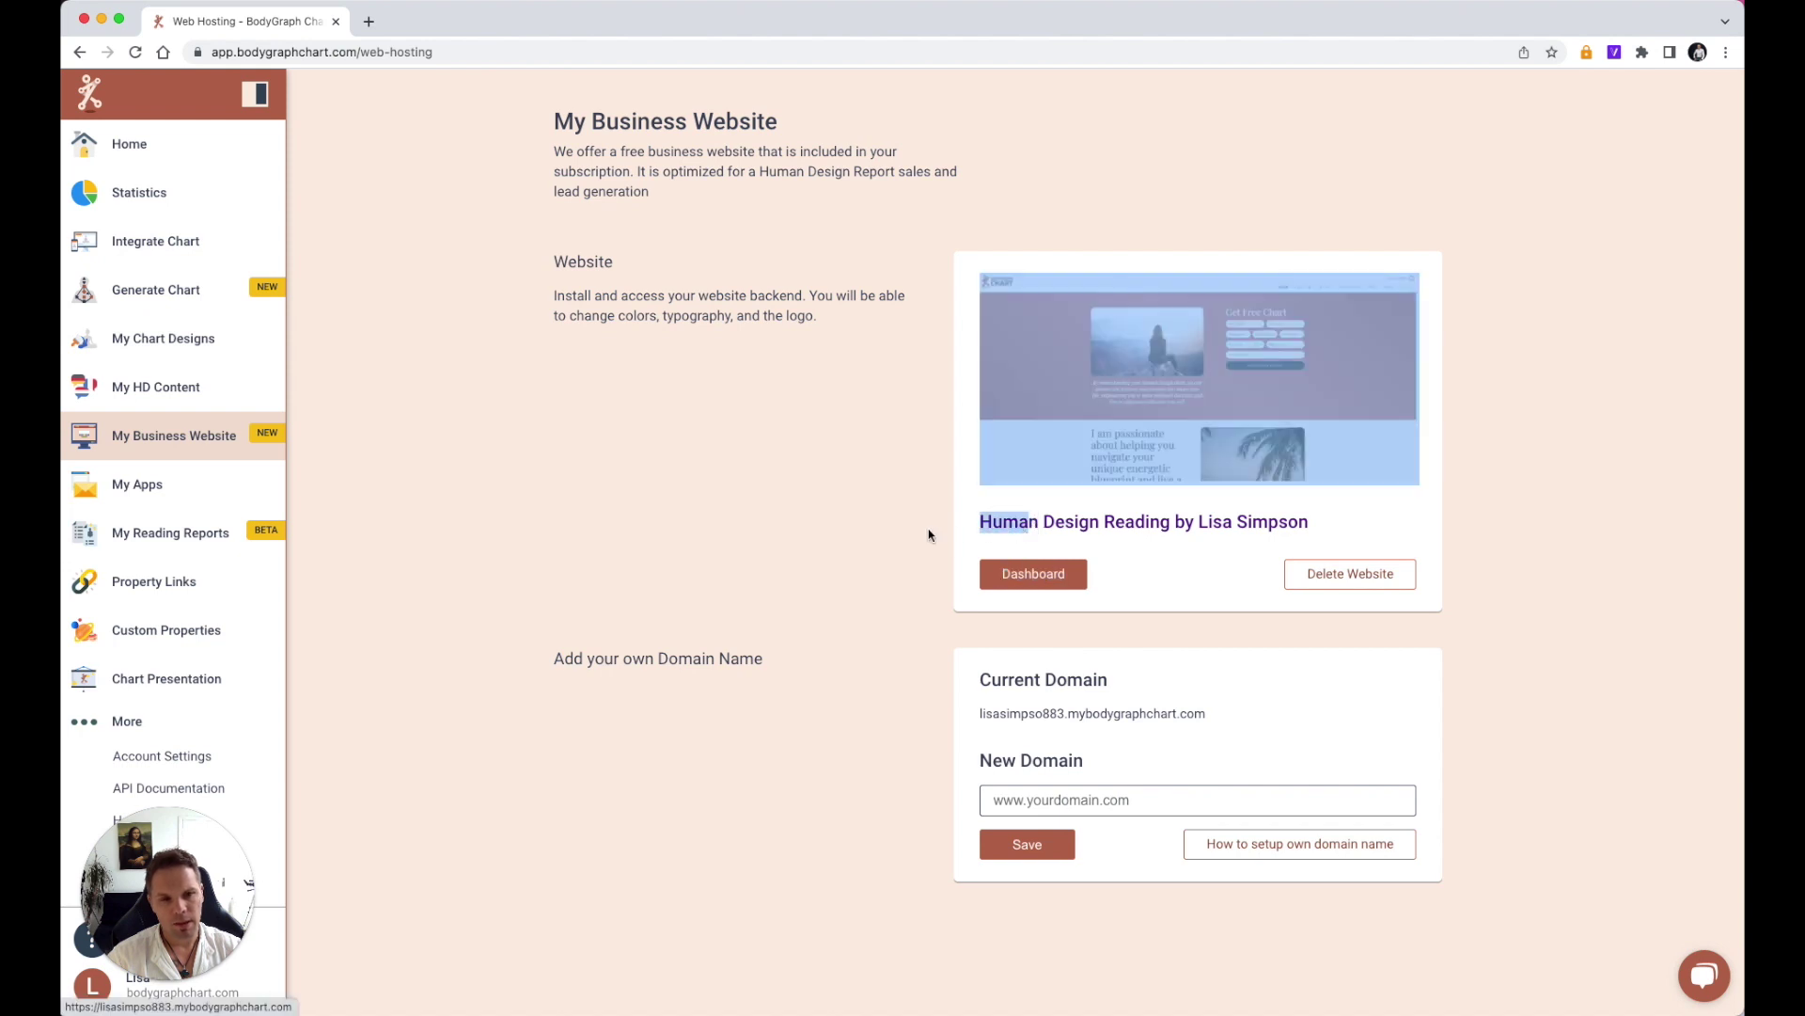
{"action": "left_click", "coordinate": [1019, 531]}
{"action": "left_click_drag", "start_coordinate": [1333, 525], "coordinate": [1023, 526]}
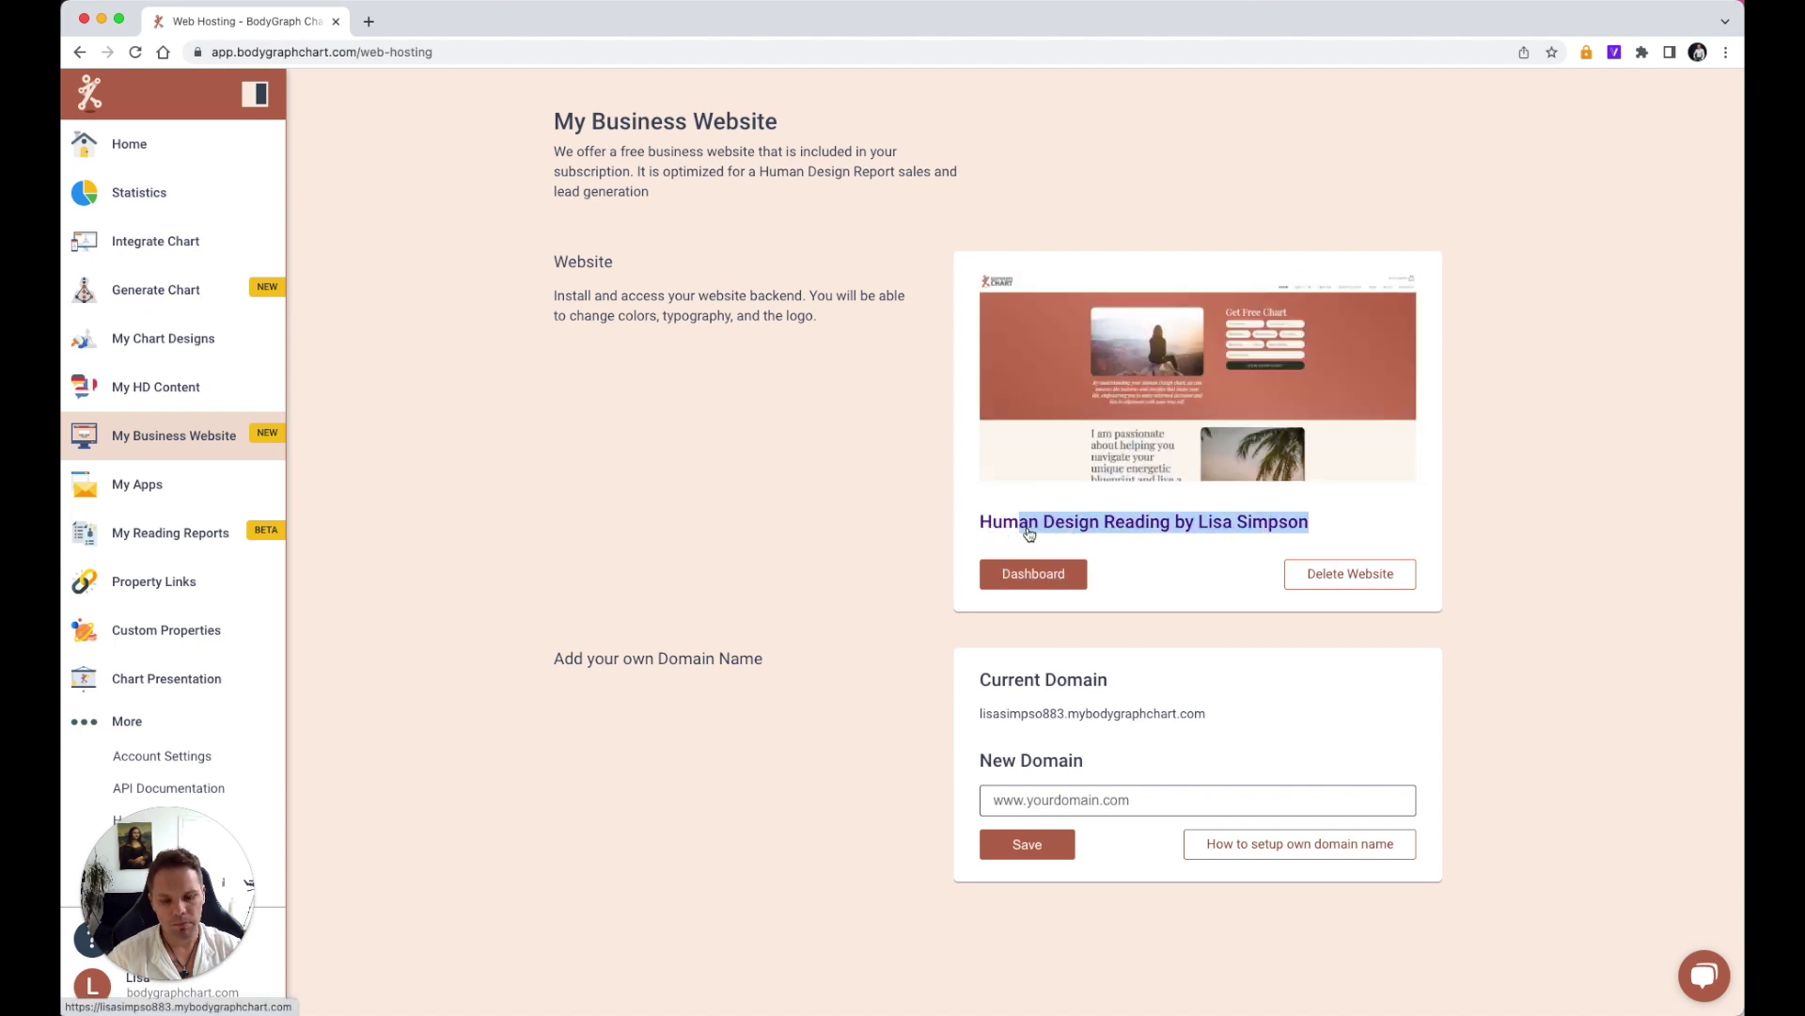
Step: Open the business website from its title in a new browser tab and look through its home page
{"action": "left_click", "coordinate": [981, 539]}
{"action": "left_click", "coordinate": [1008, 530], "text": "super"}
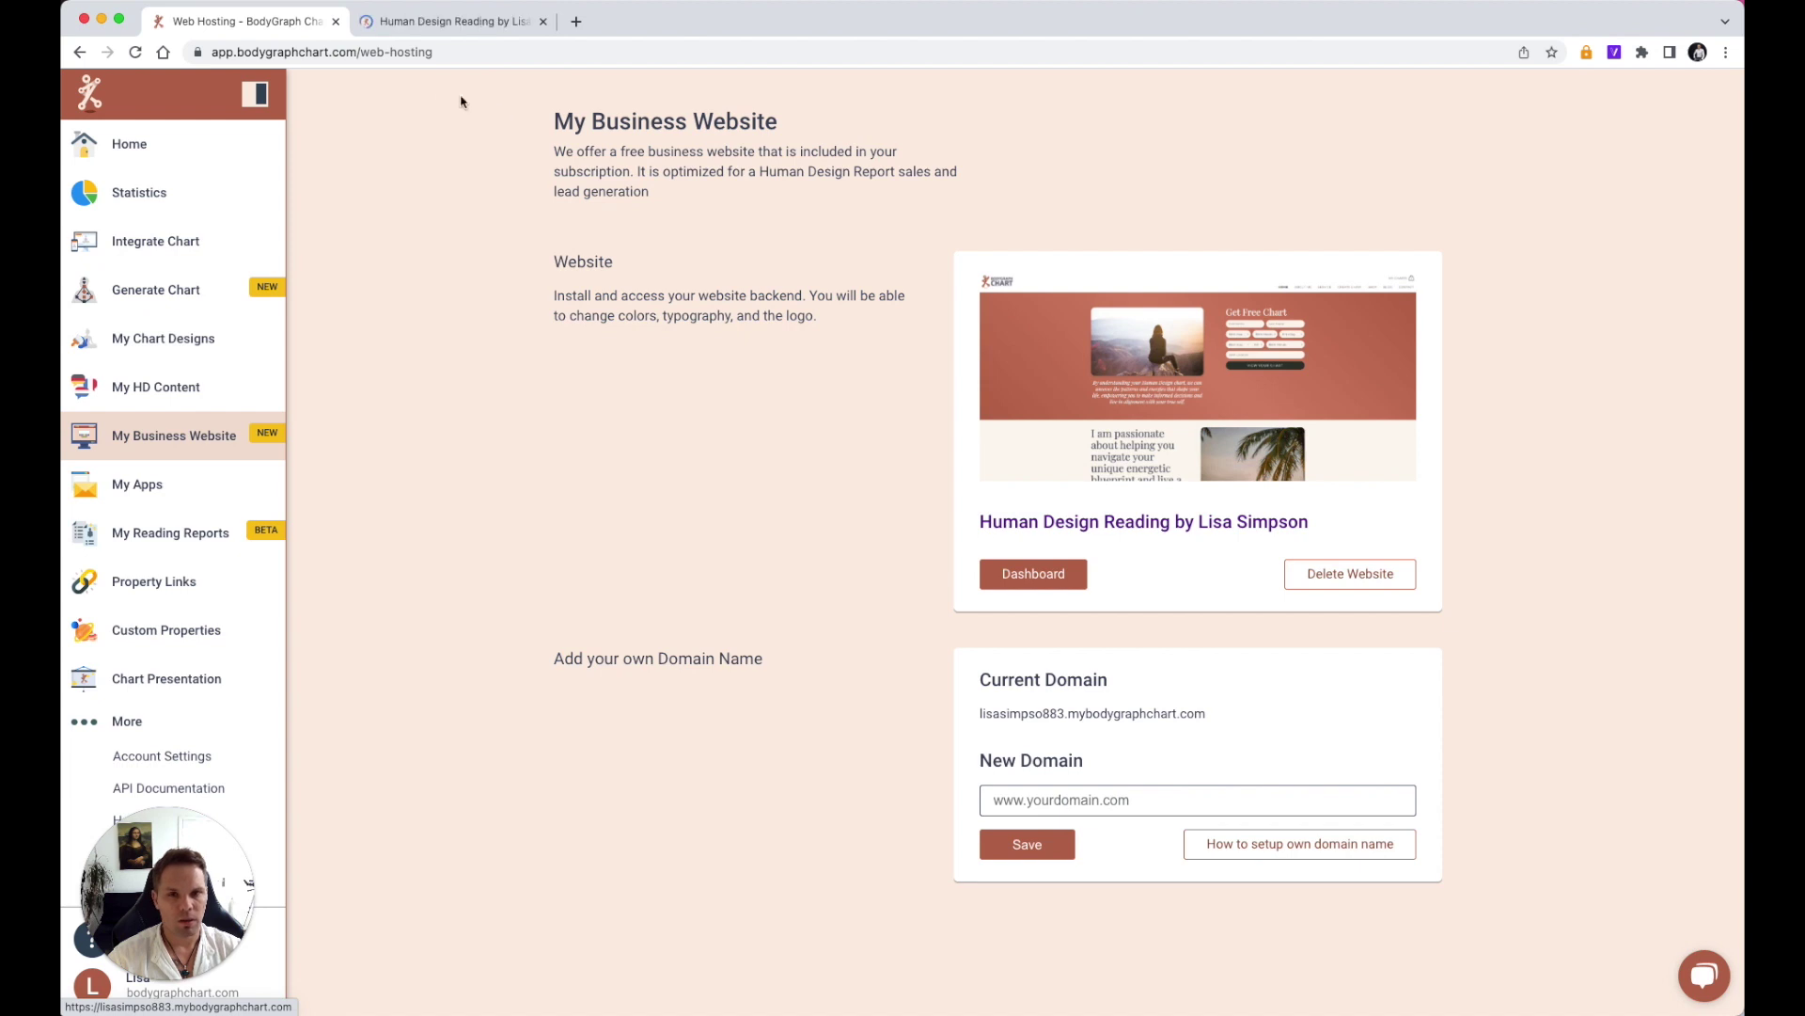
{"action": "left_click", "coordinate": [444, 20]}
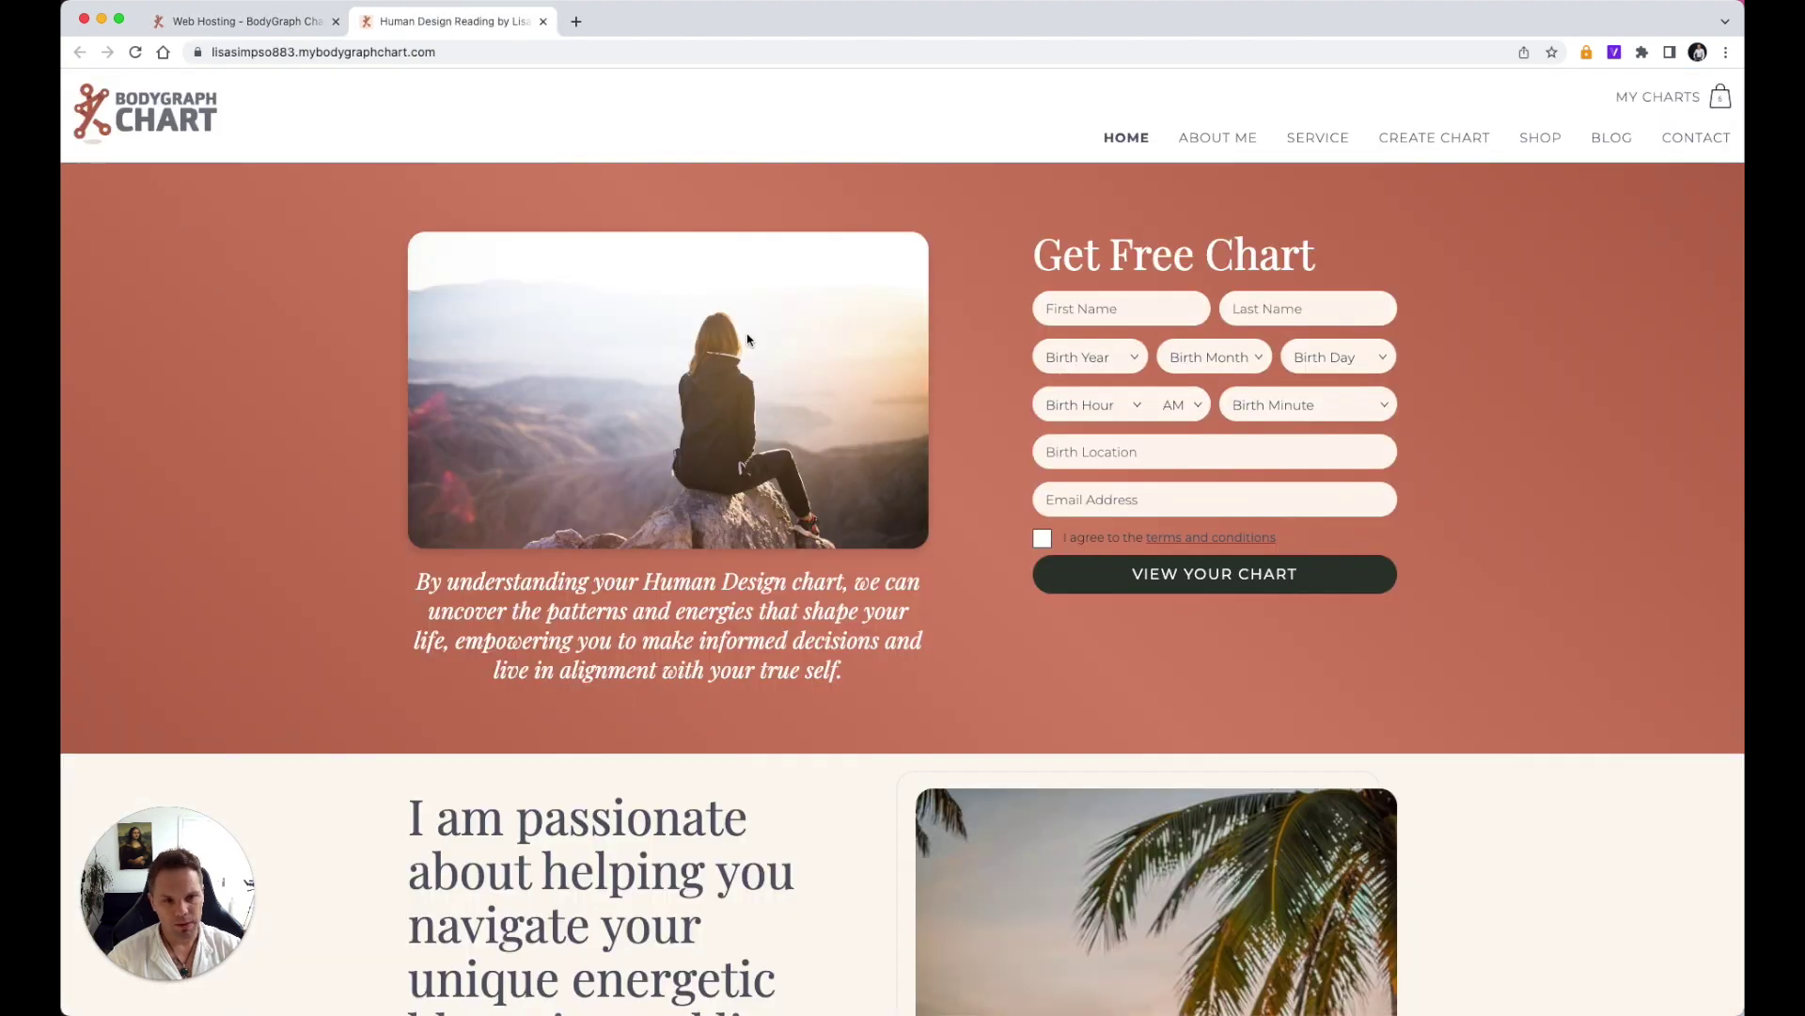
{"action": "scroll", "coordinate": [747, 338], "scroll_direction": "down", "scroll_amount": 10}
{"action": "scroll", "coordinate": [749, 335], "scroll_direction": "up", "scroll_amount": 10}
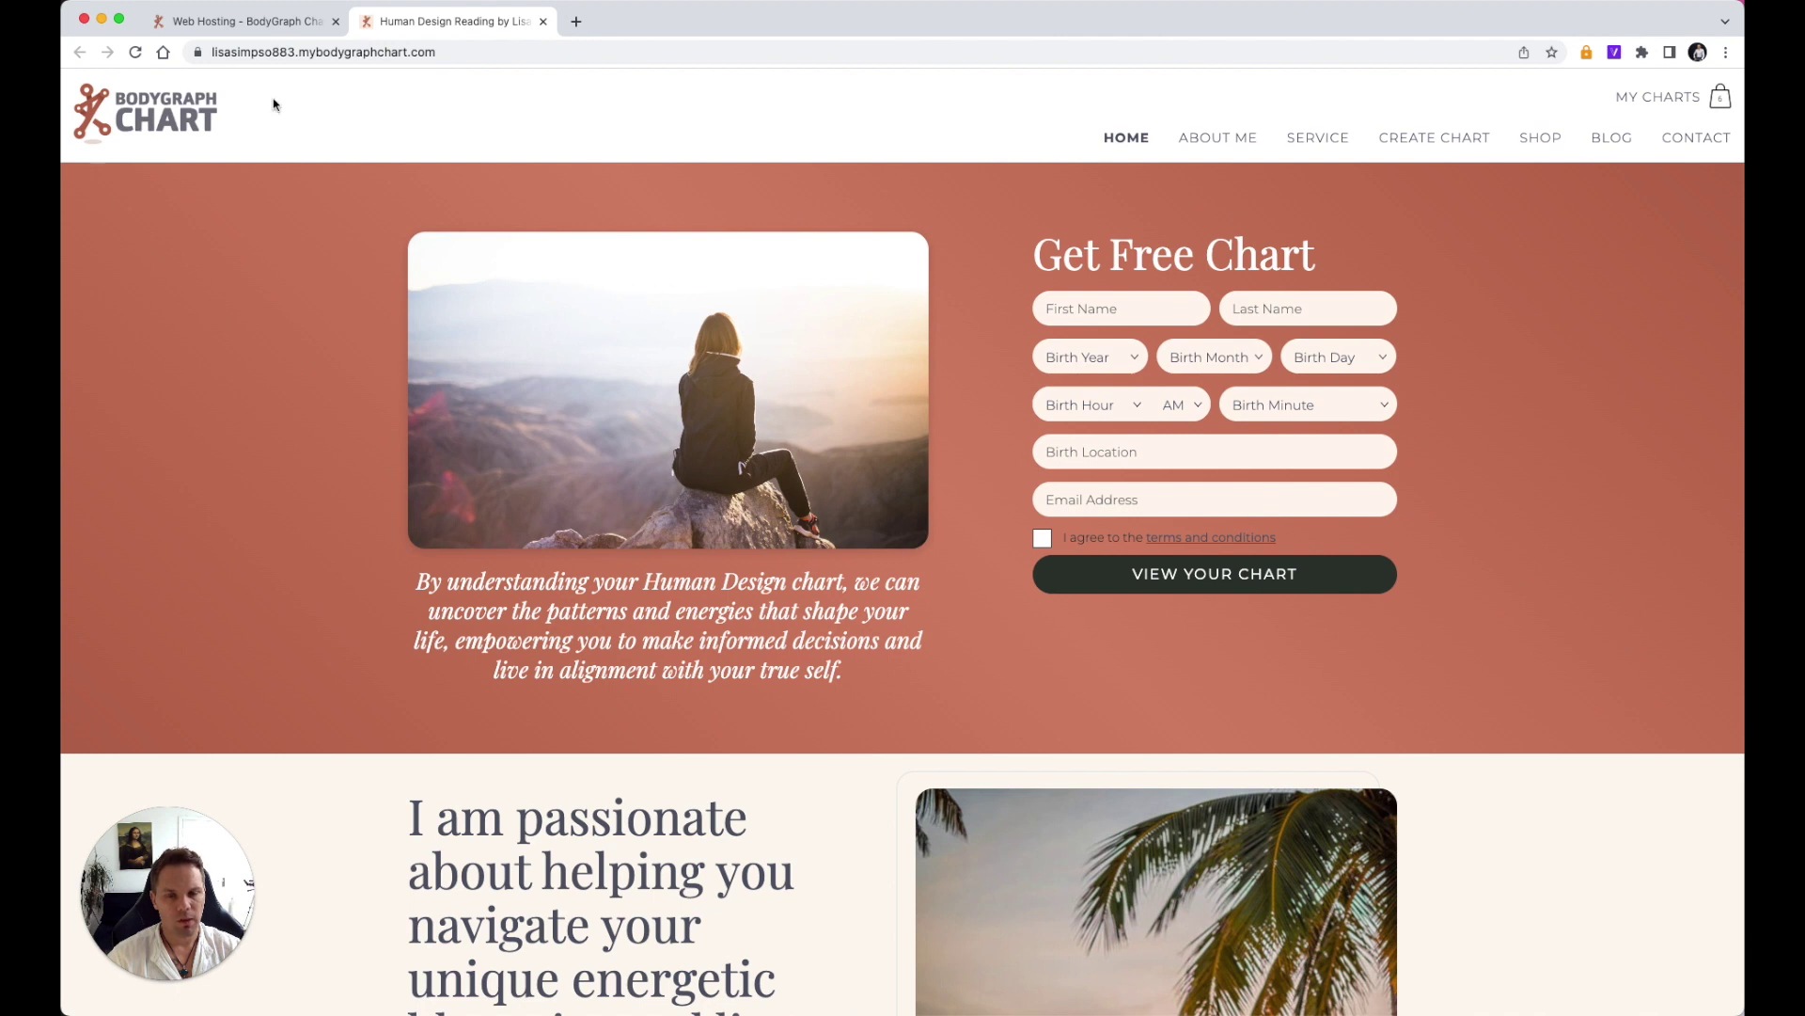
Step: Return to the My Business Website page and examine the current domain and the field for a new domain
{"action": "left_click", "coordinate": [262, 31]}
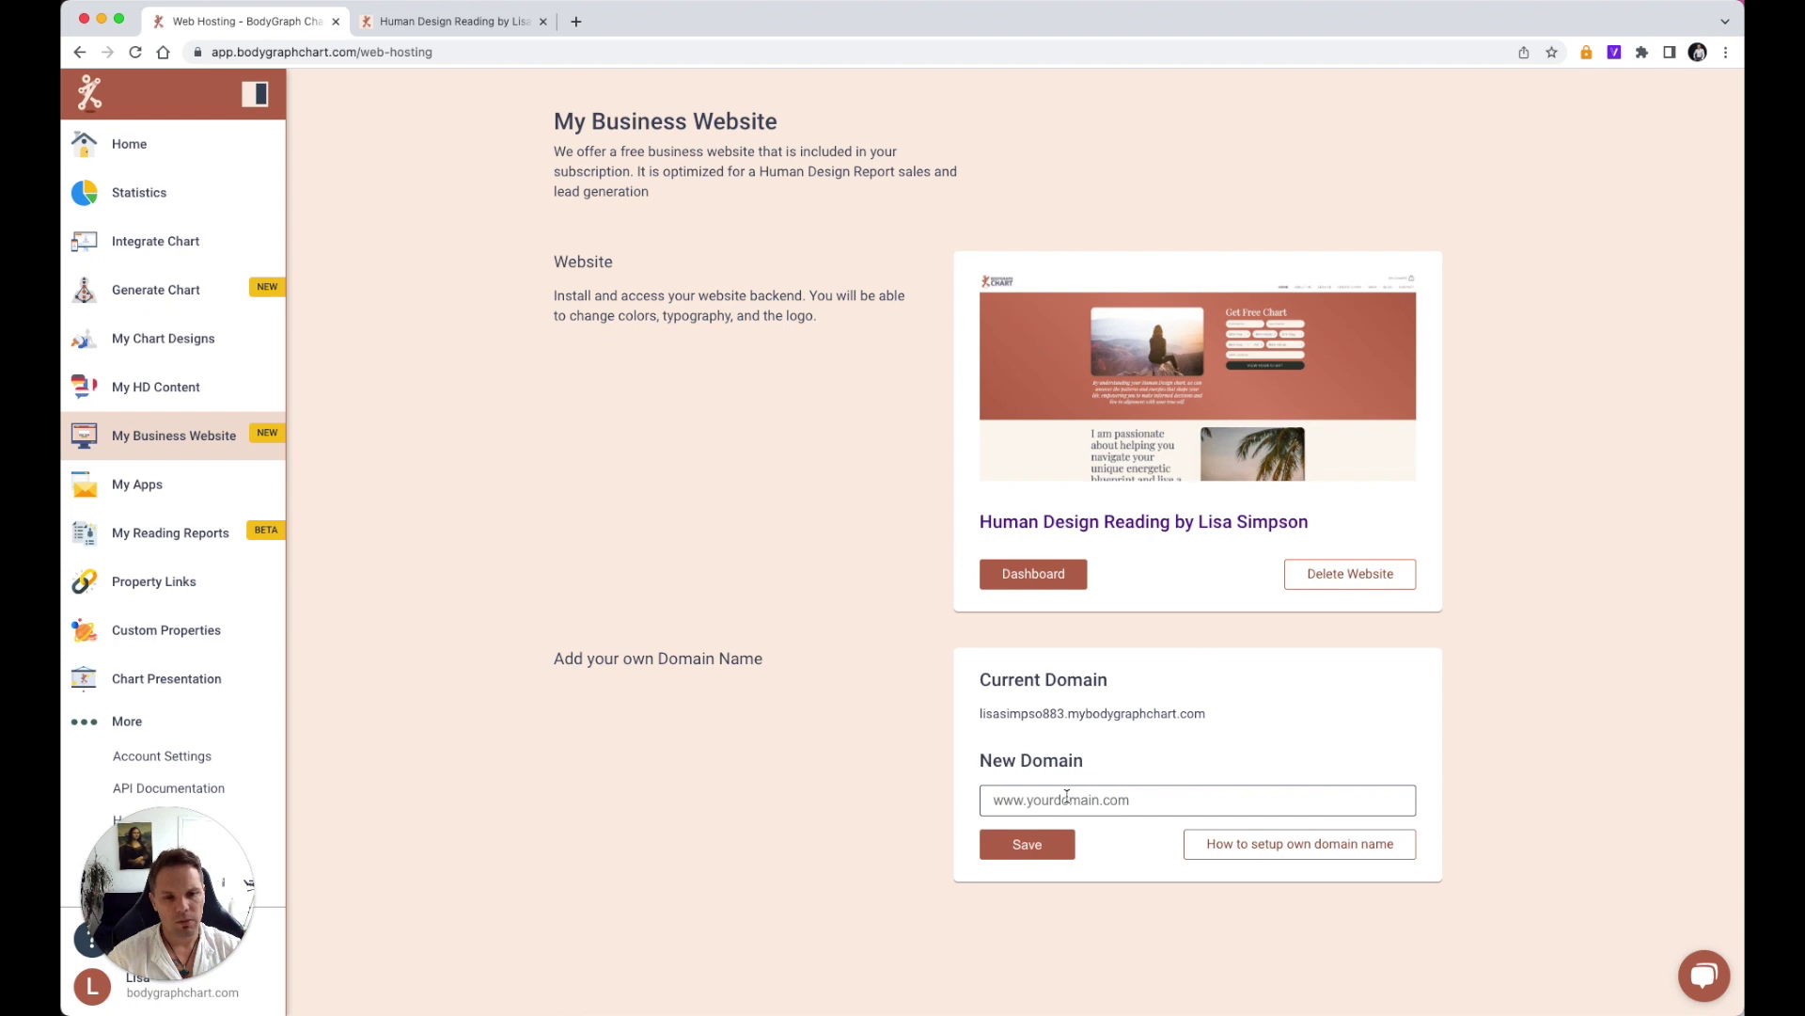
{"action": "left_click_drag", "start_coordinate": [987, 733], "coordinate": [1234, 724]}
{"action": "left_click", "coordinate": [1102, 798]}
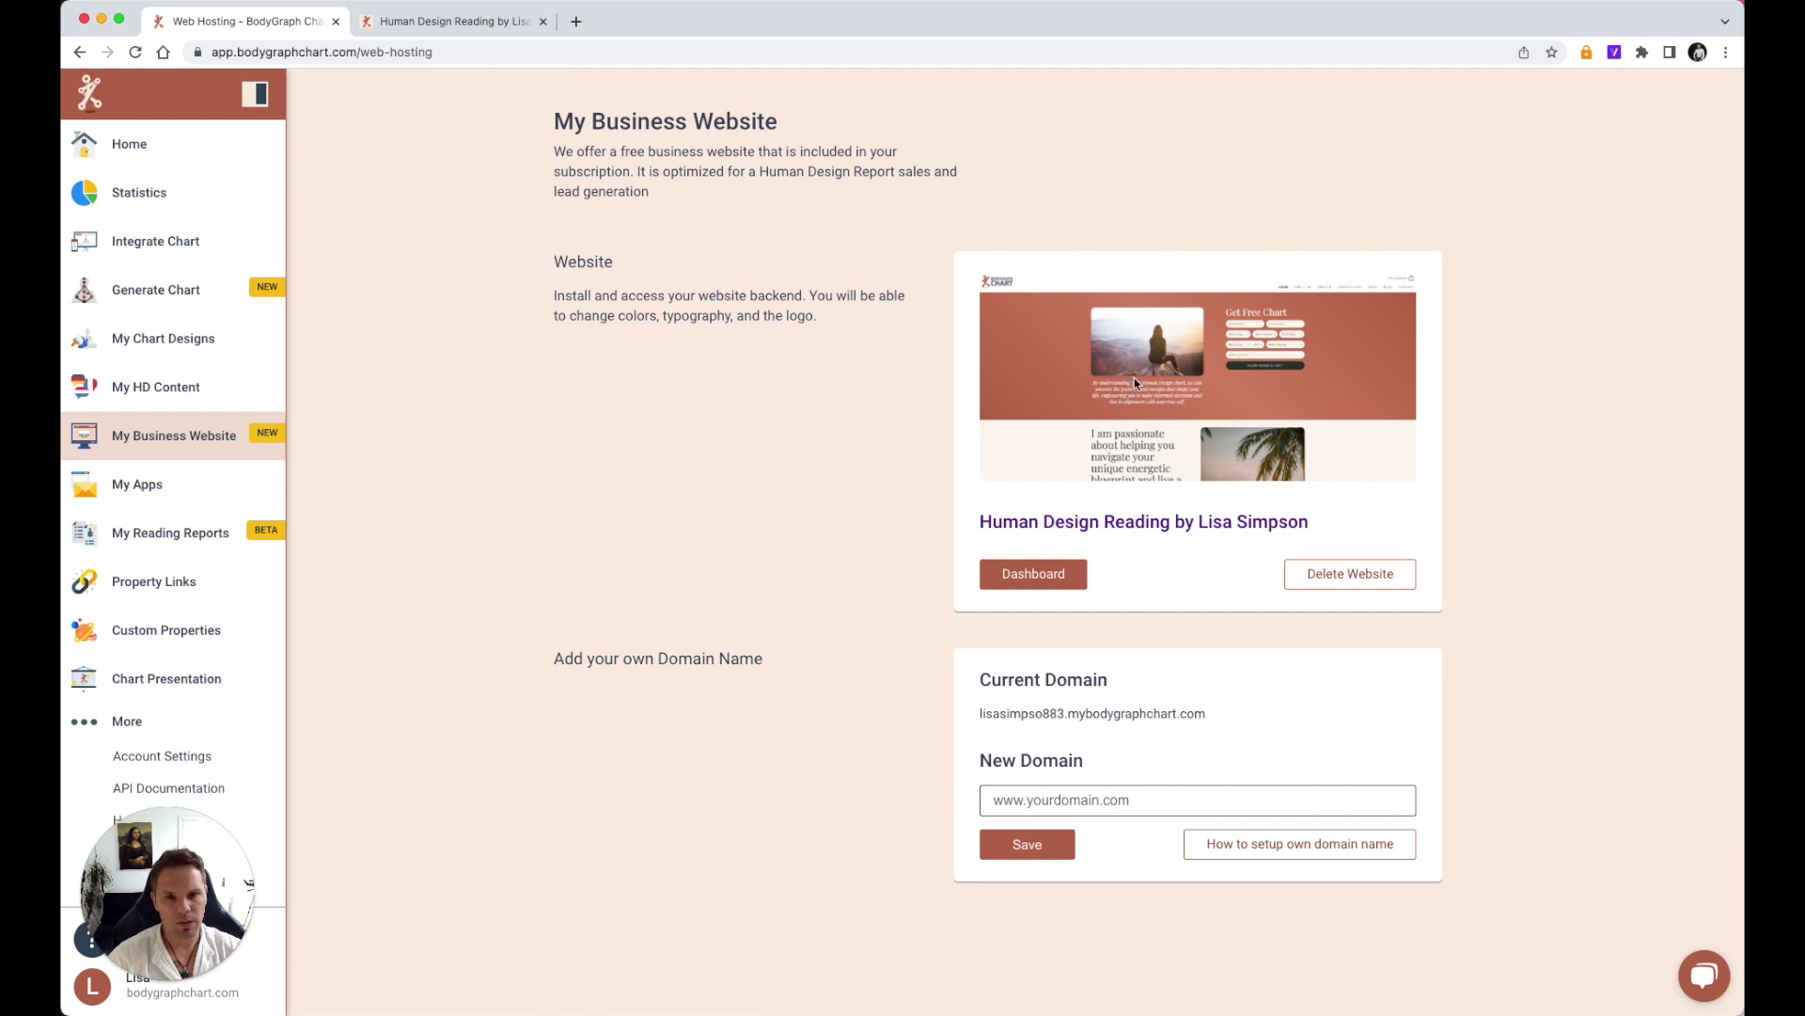
Step: Open the WordPress dashboard of the business website
{"action": "left_click", "coordinate": [997, 580]}
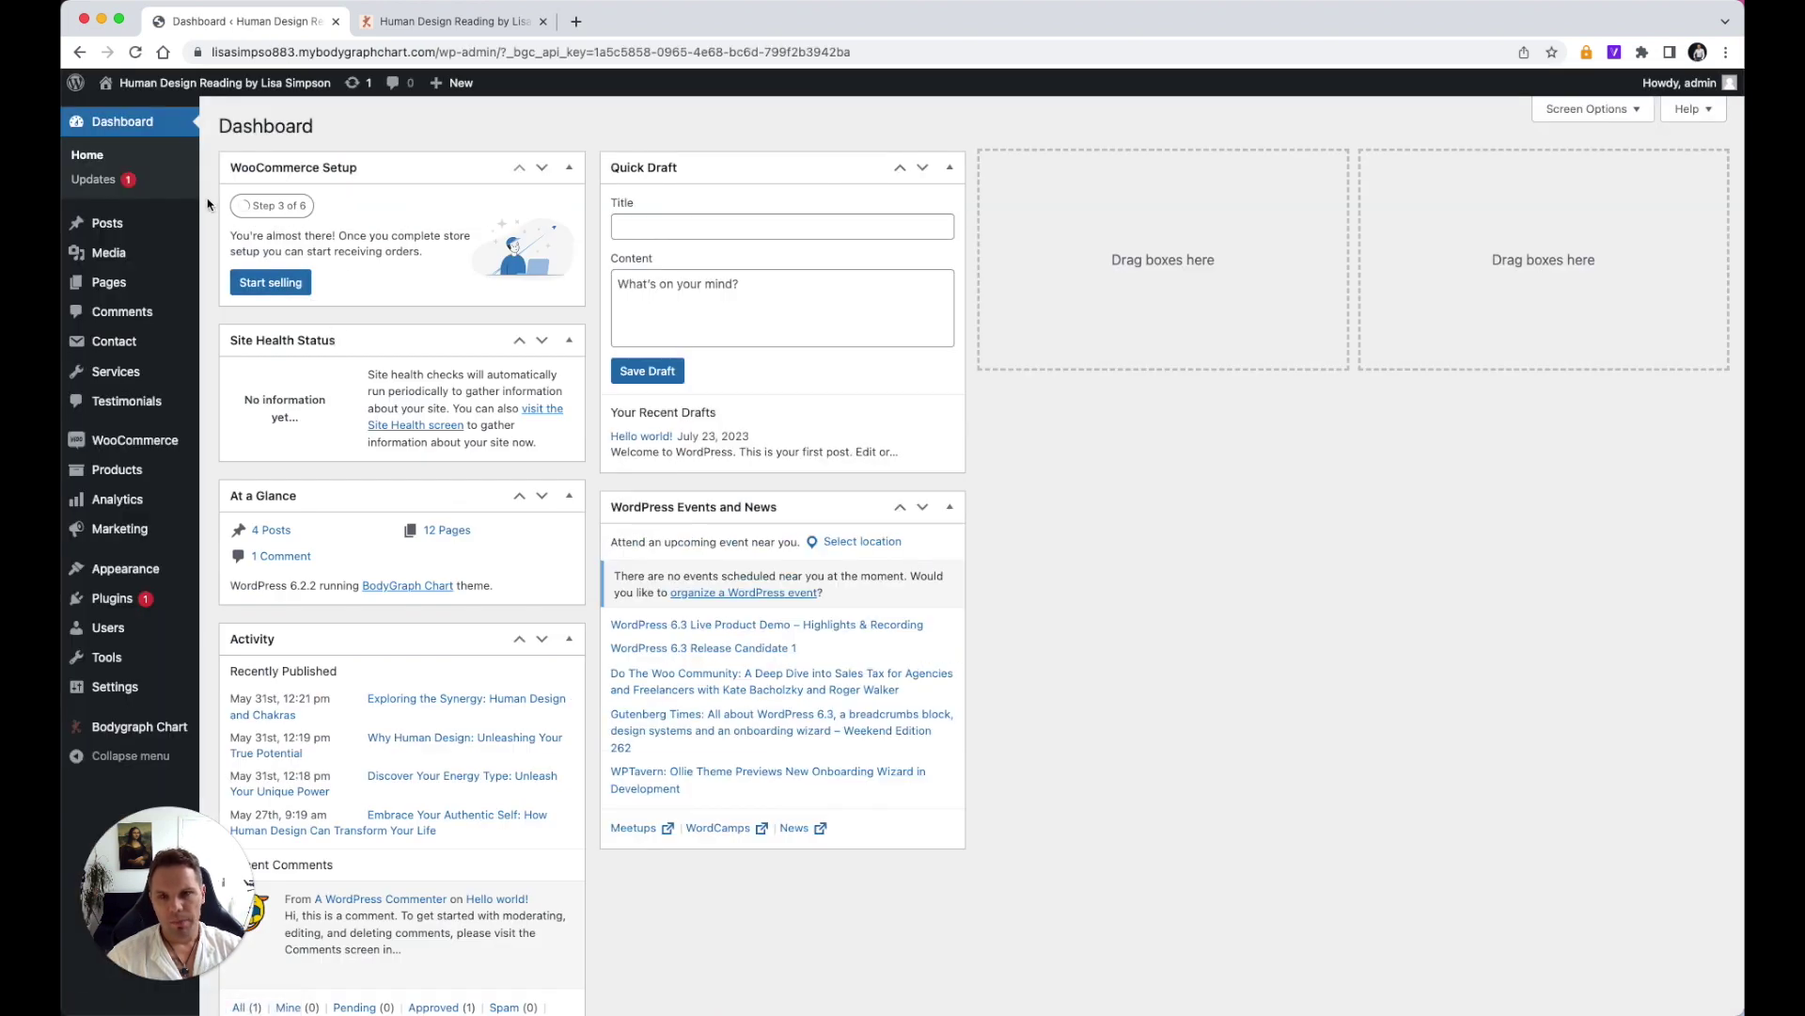
{"action": "left_click_drag", "start_coordinate": [185, 872], "coordinate": [1619, 849]}
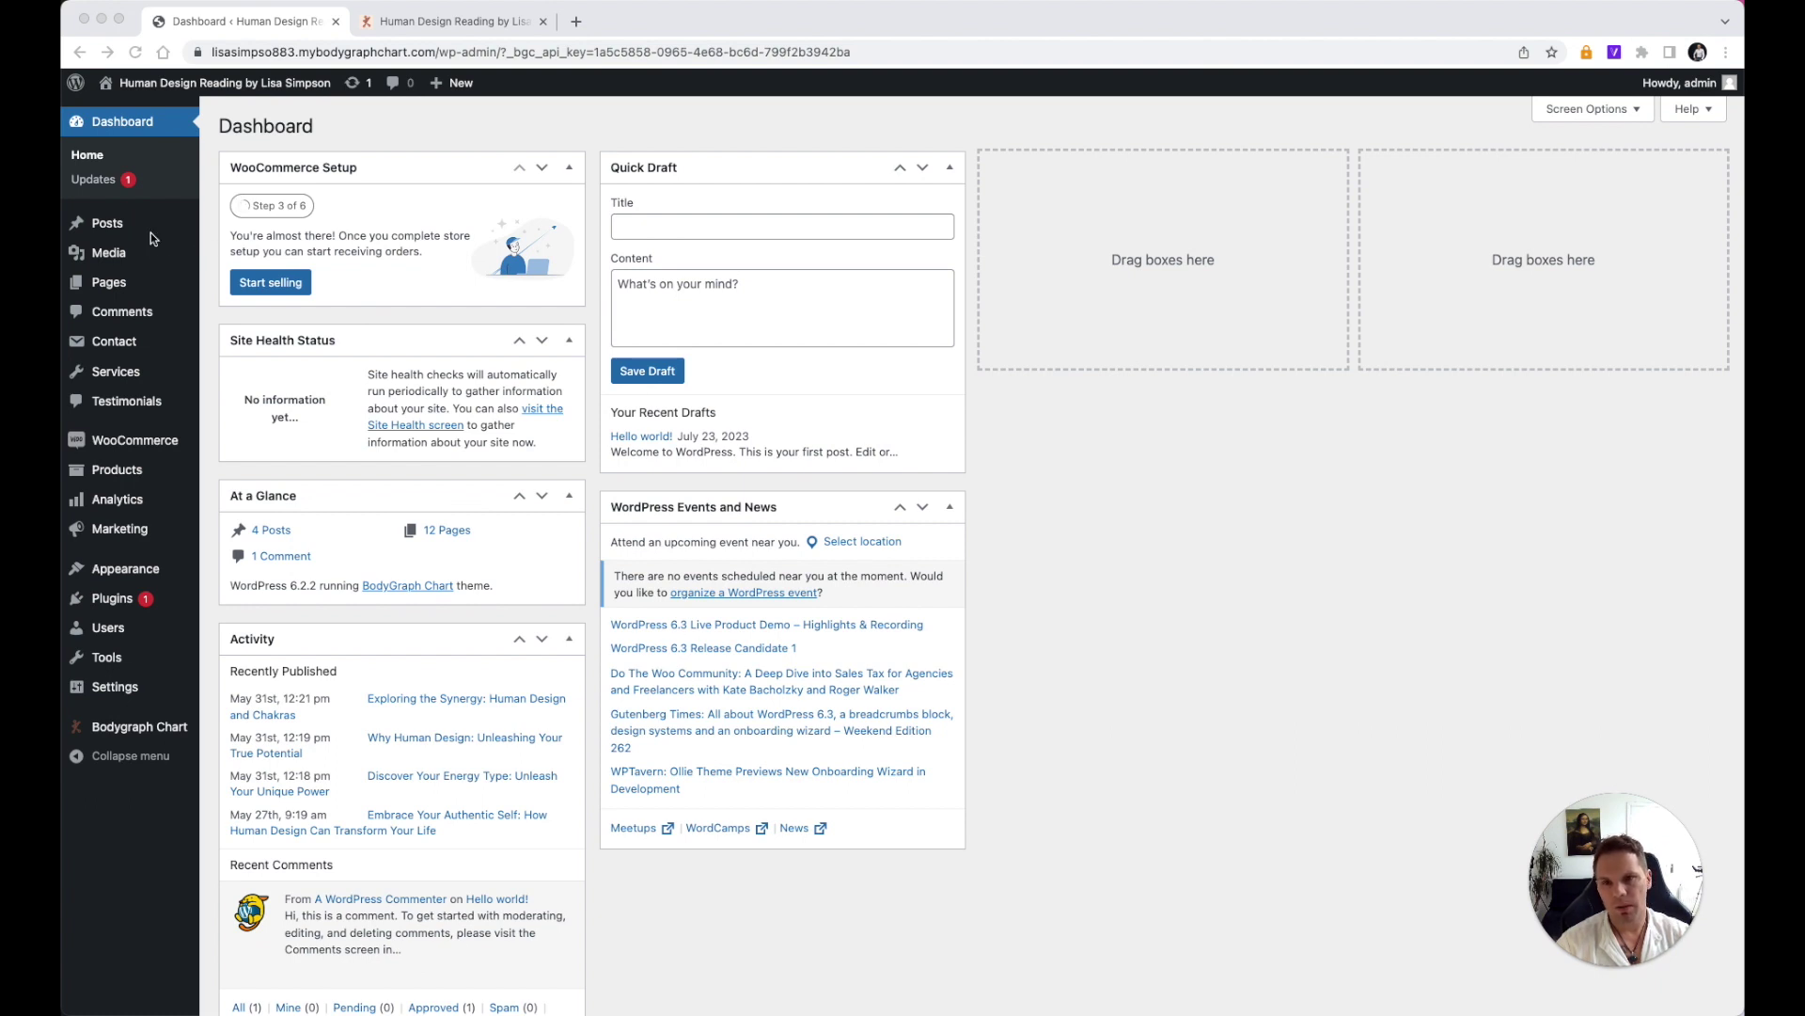
{"action": "left_click", "coordinate": [216, 242]}
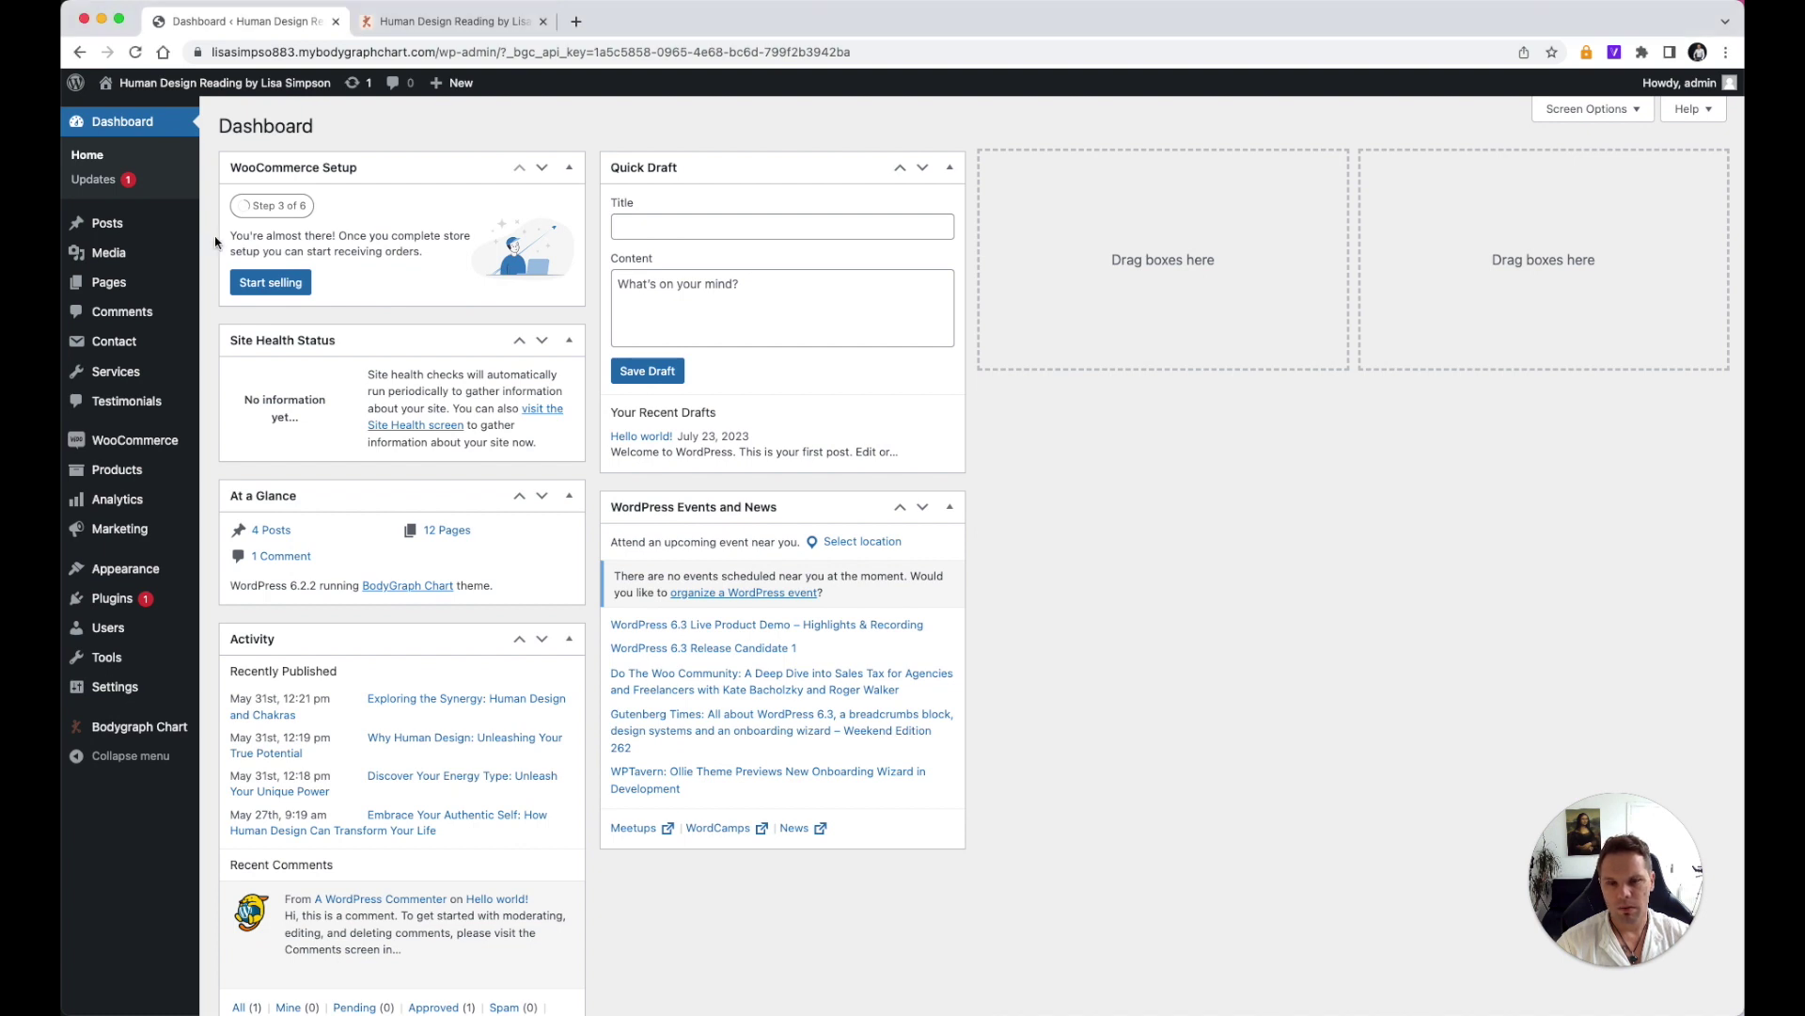
Step: Look through the list of all website pages and open the About me page for editing
{"action": "mouse_move", "coordinate": [128, 297]}
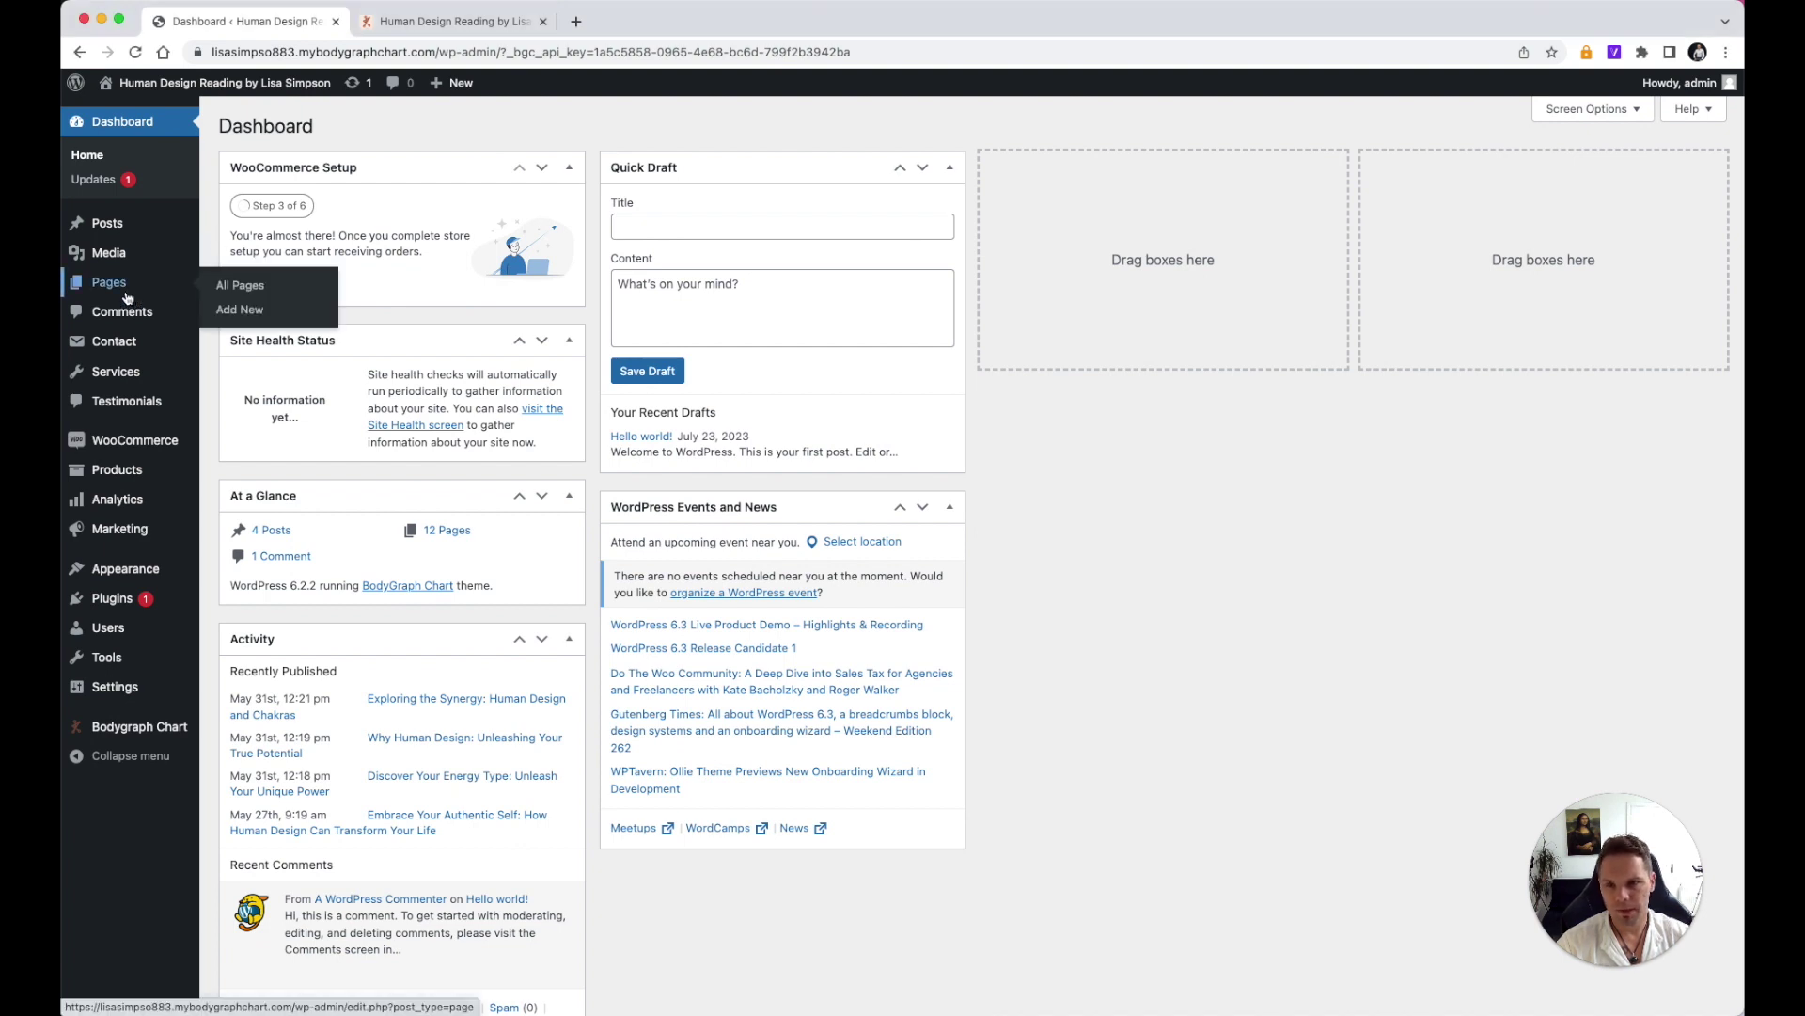
{"action": "left_click", "coordinate": [111, 290]}
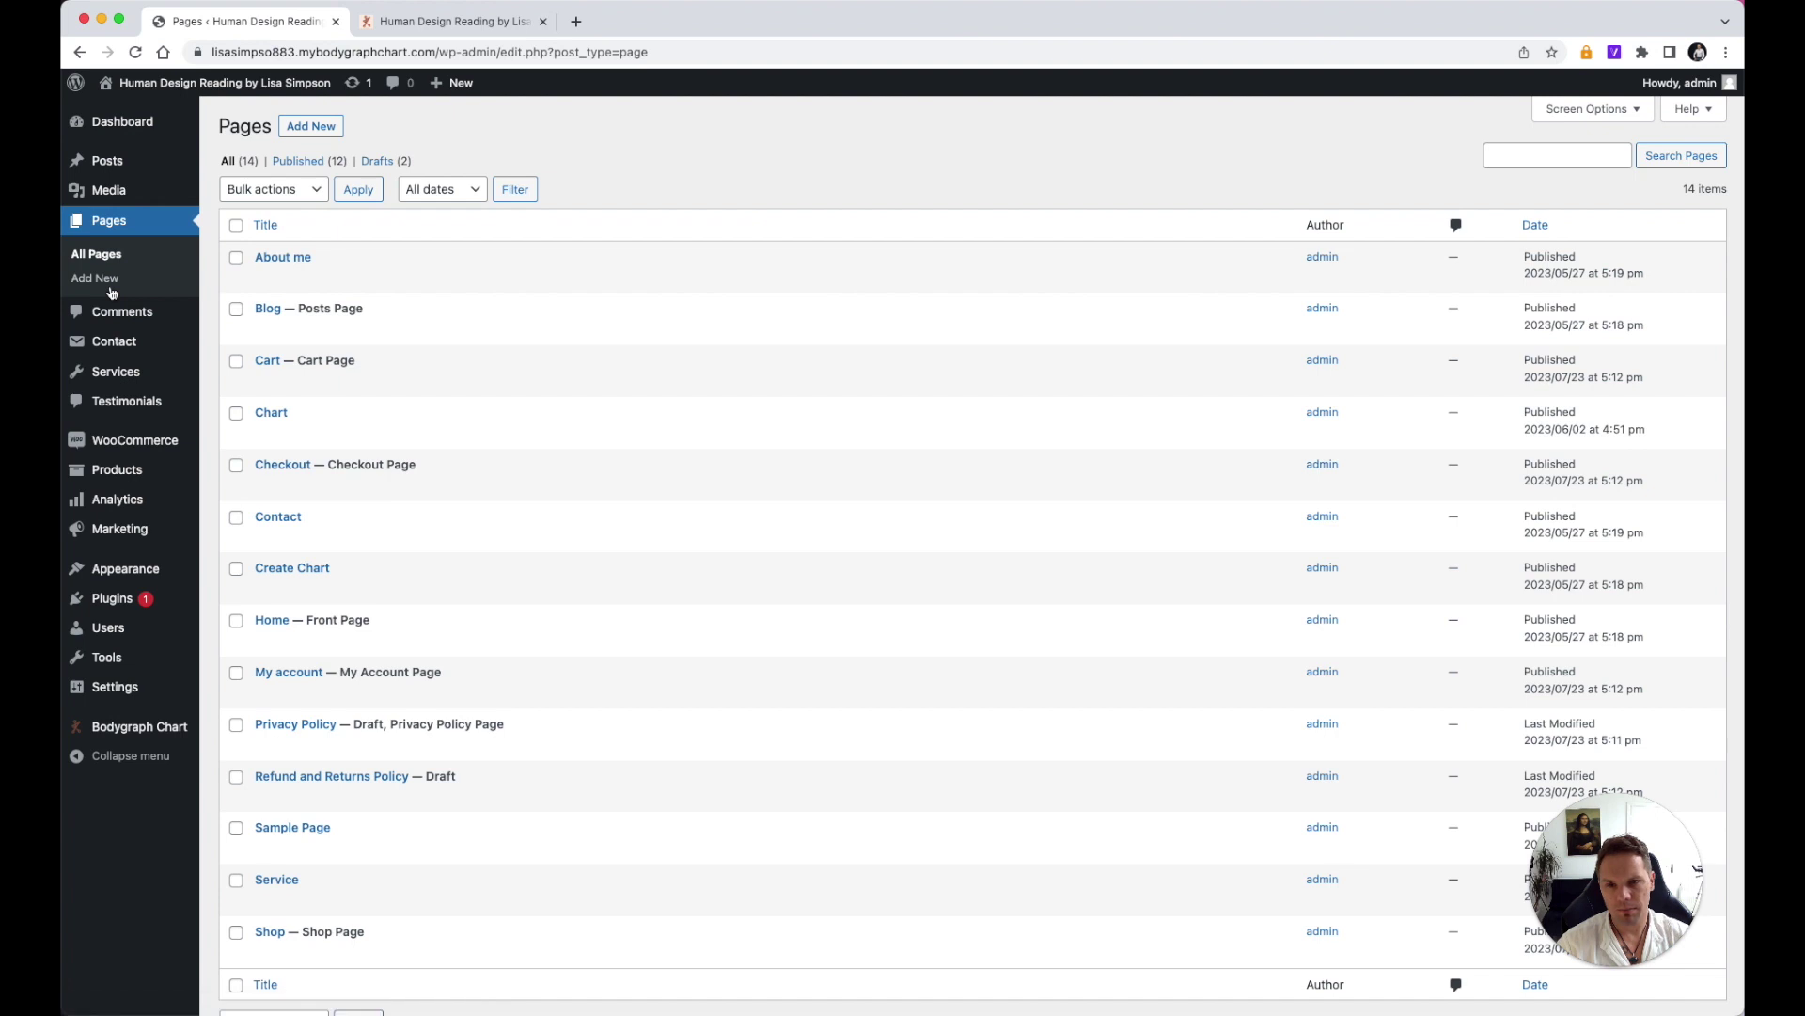
{"action": "mouse_move", "coordinate": [374, 279]}
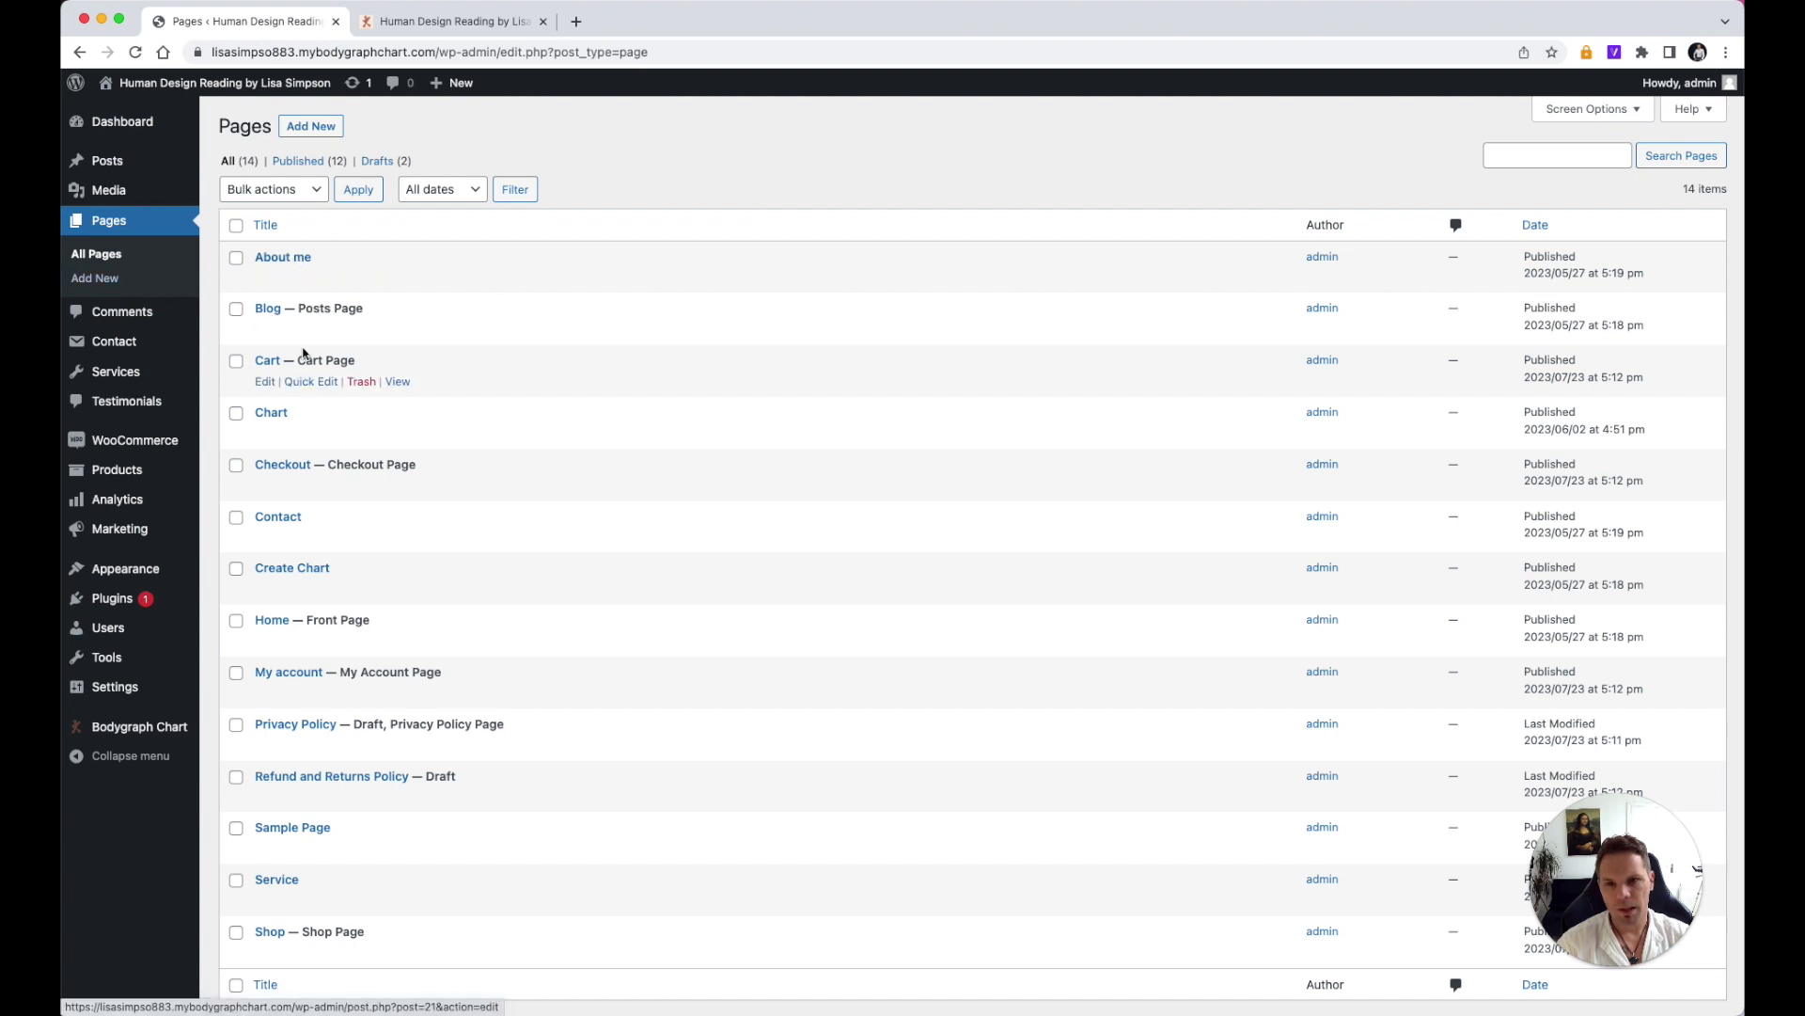
{"action": "scroll", "coordinate": [291, 358], "scroll_direction": "down", "scroll_amount": 2}
{"action": "scroll", "coordinate": [320, 722], "scroll_direction": "up", "scroll_amount": 2}
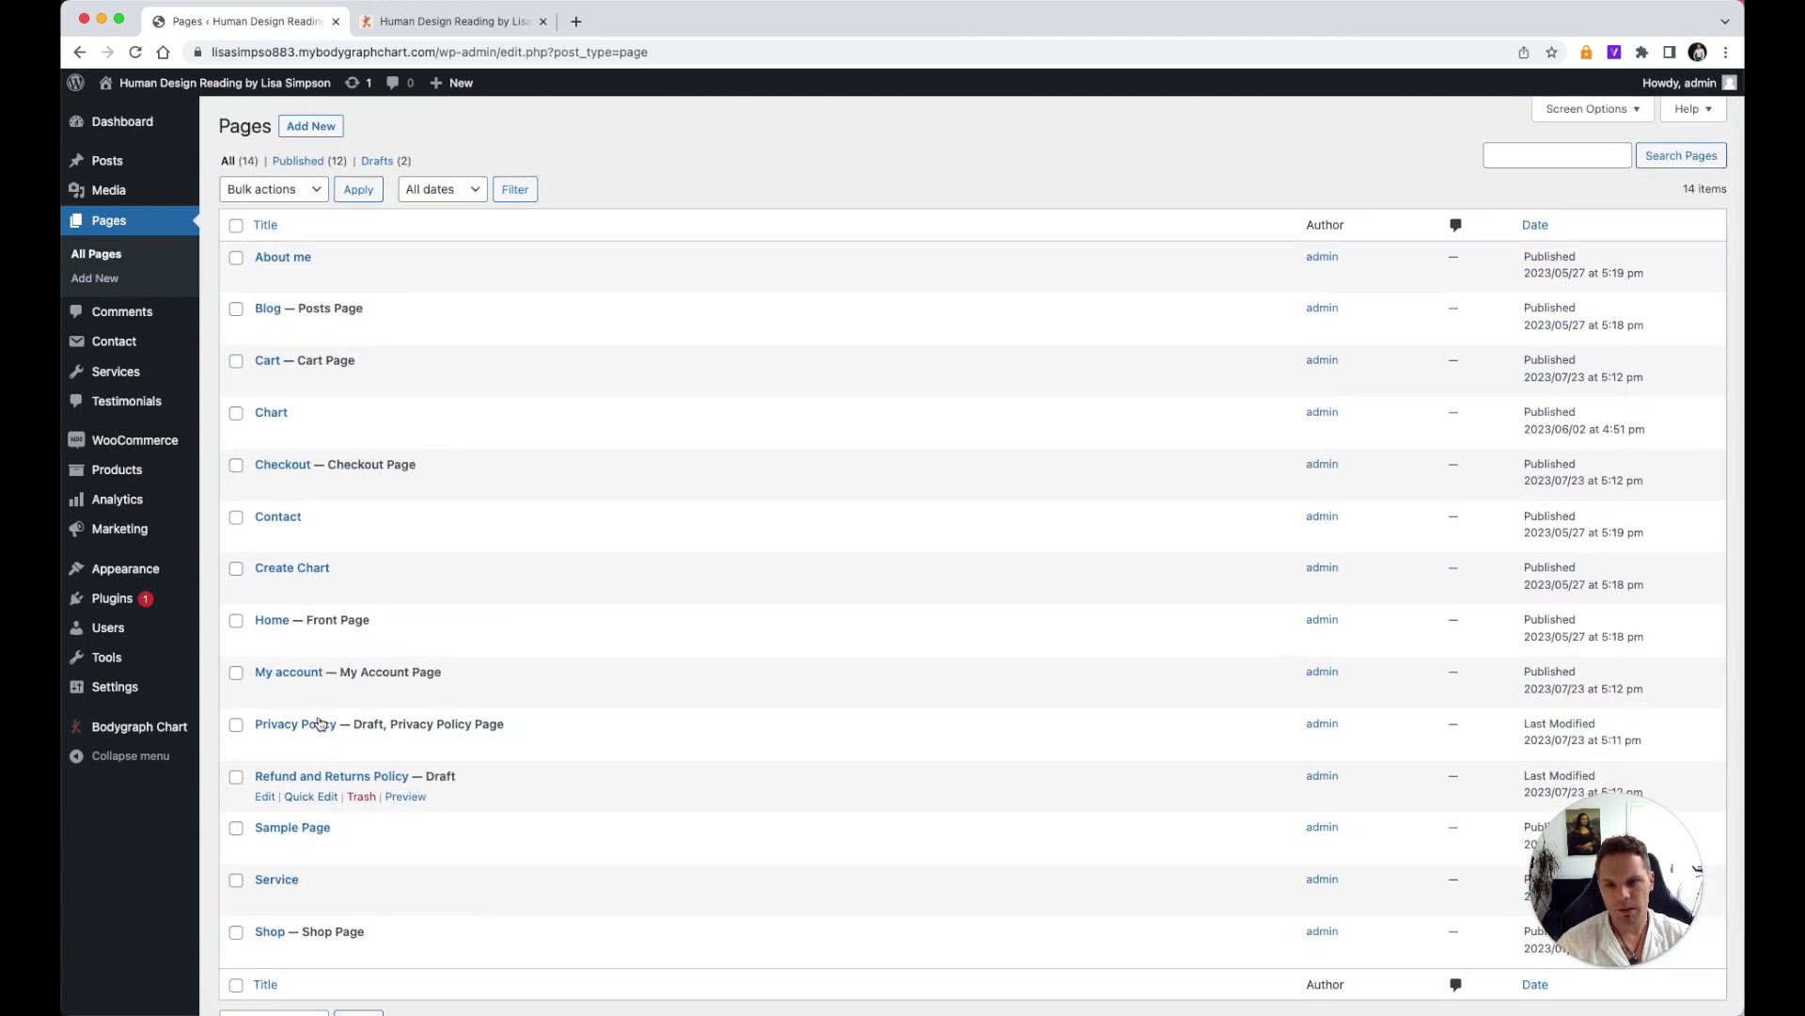
{"action": "left_click", "coordinate": [280, 260]}
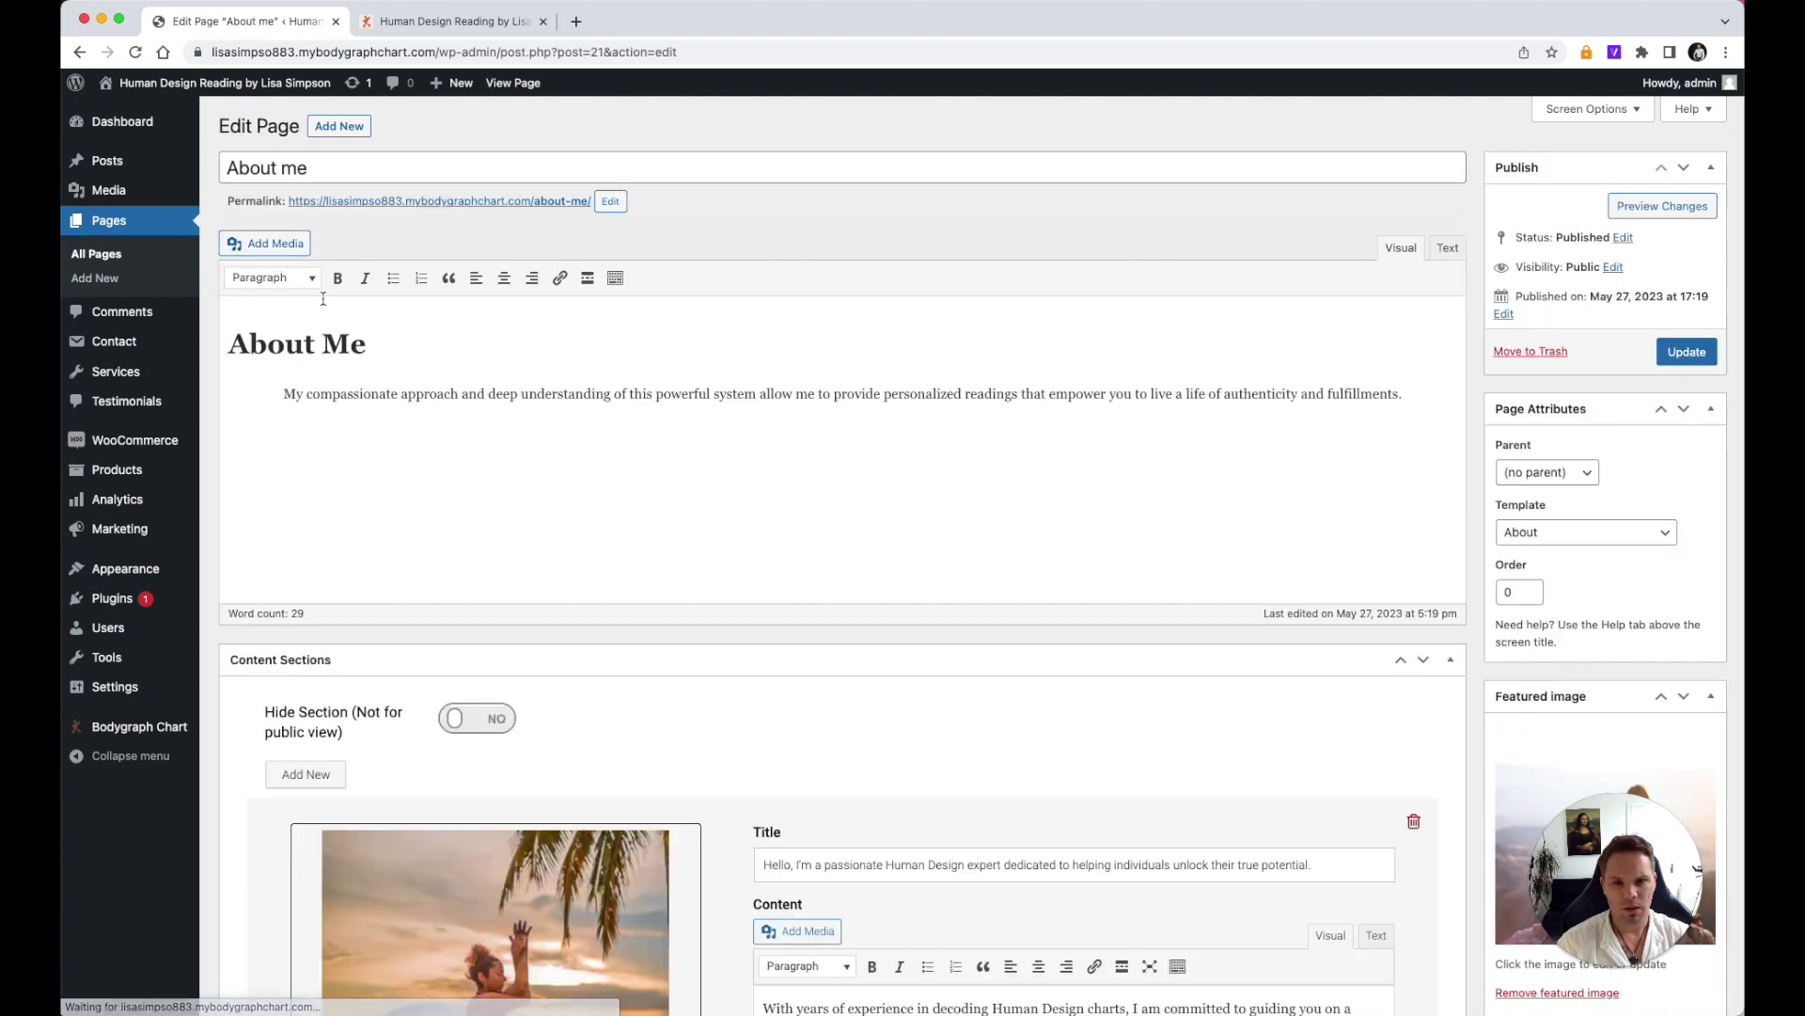
Step: View the live About Me page of the website down to its Discover Your Blueprint section
{"action": "left_click", "coordinate": [420, 23]}
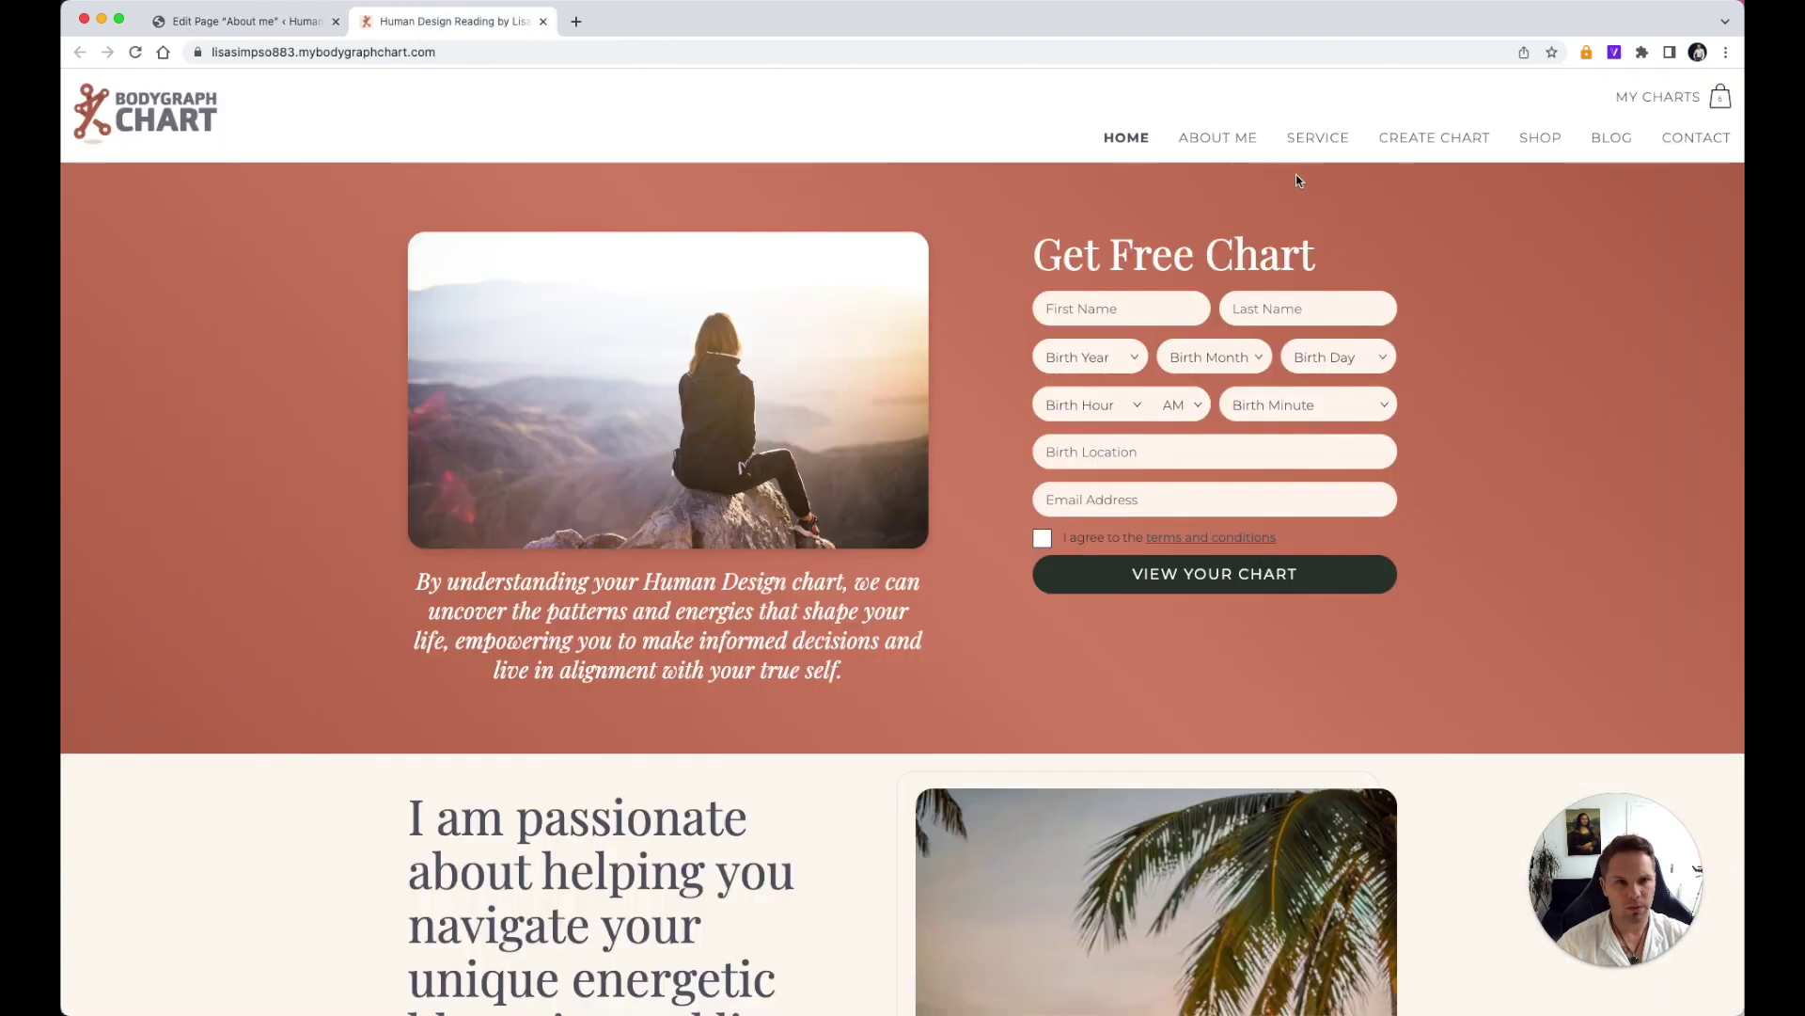
{"action": "left_click", "coordinate": [1213, 138]}
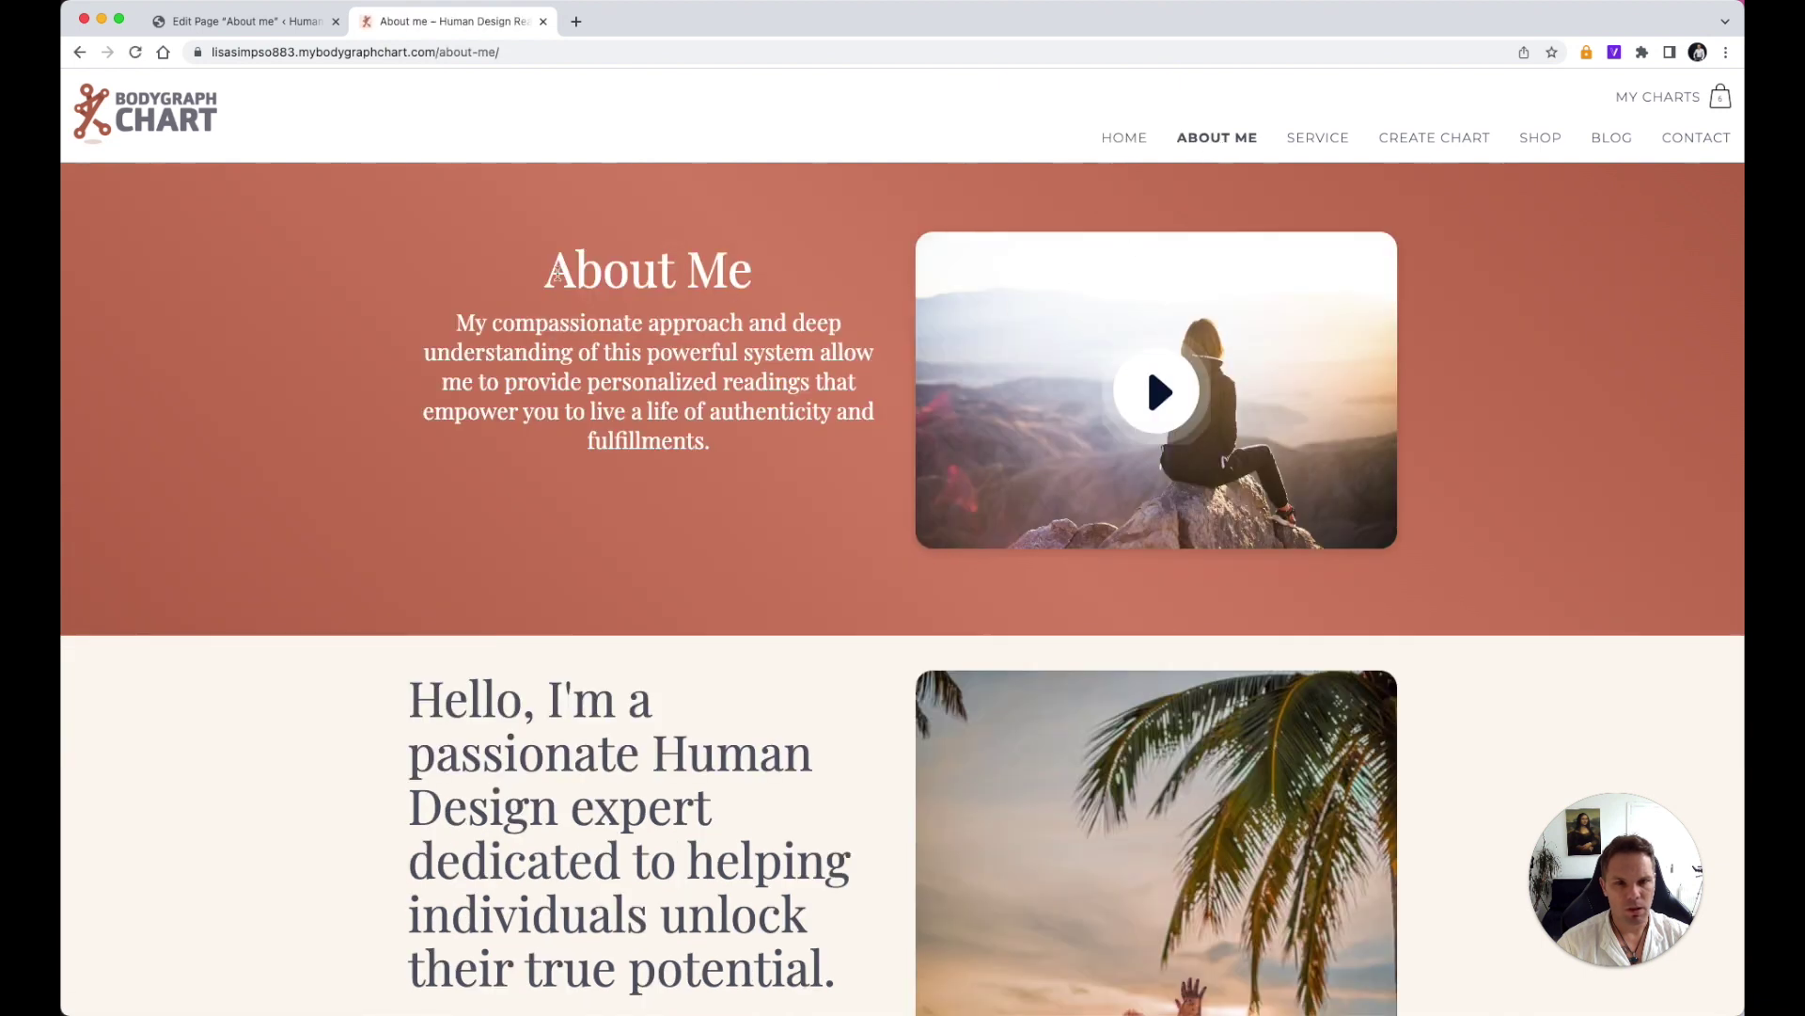
{"action": "scroll", "coordinate": [759, 415], "scroll_direction": "down", "scroll_amount": 20}
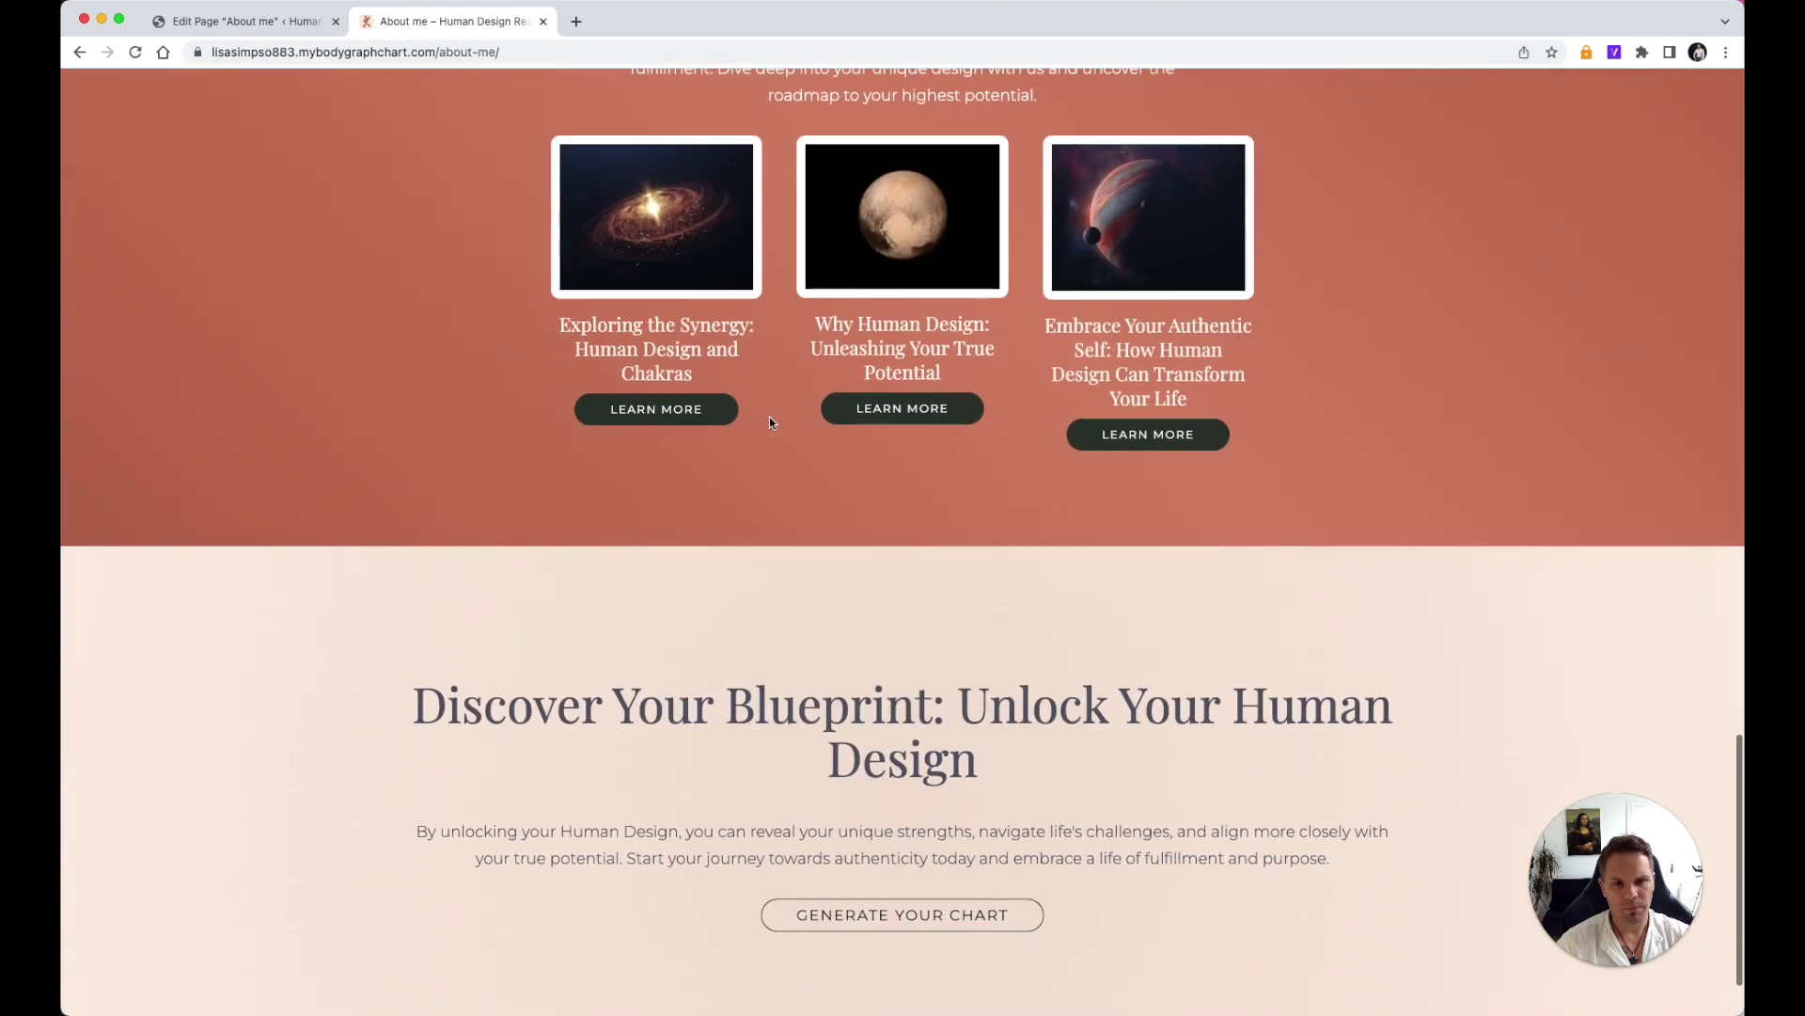
Step: Back in the About me page editor, review the Content Sections, Services Section and Featured Section
{"action": "left_click", "coordinate": [243, 21]}
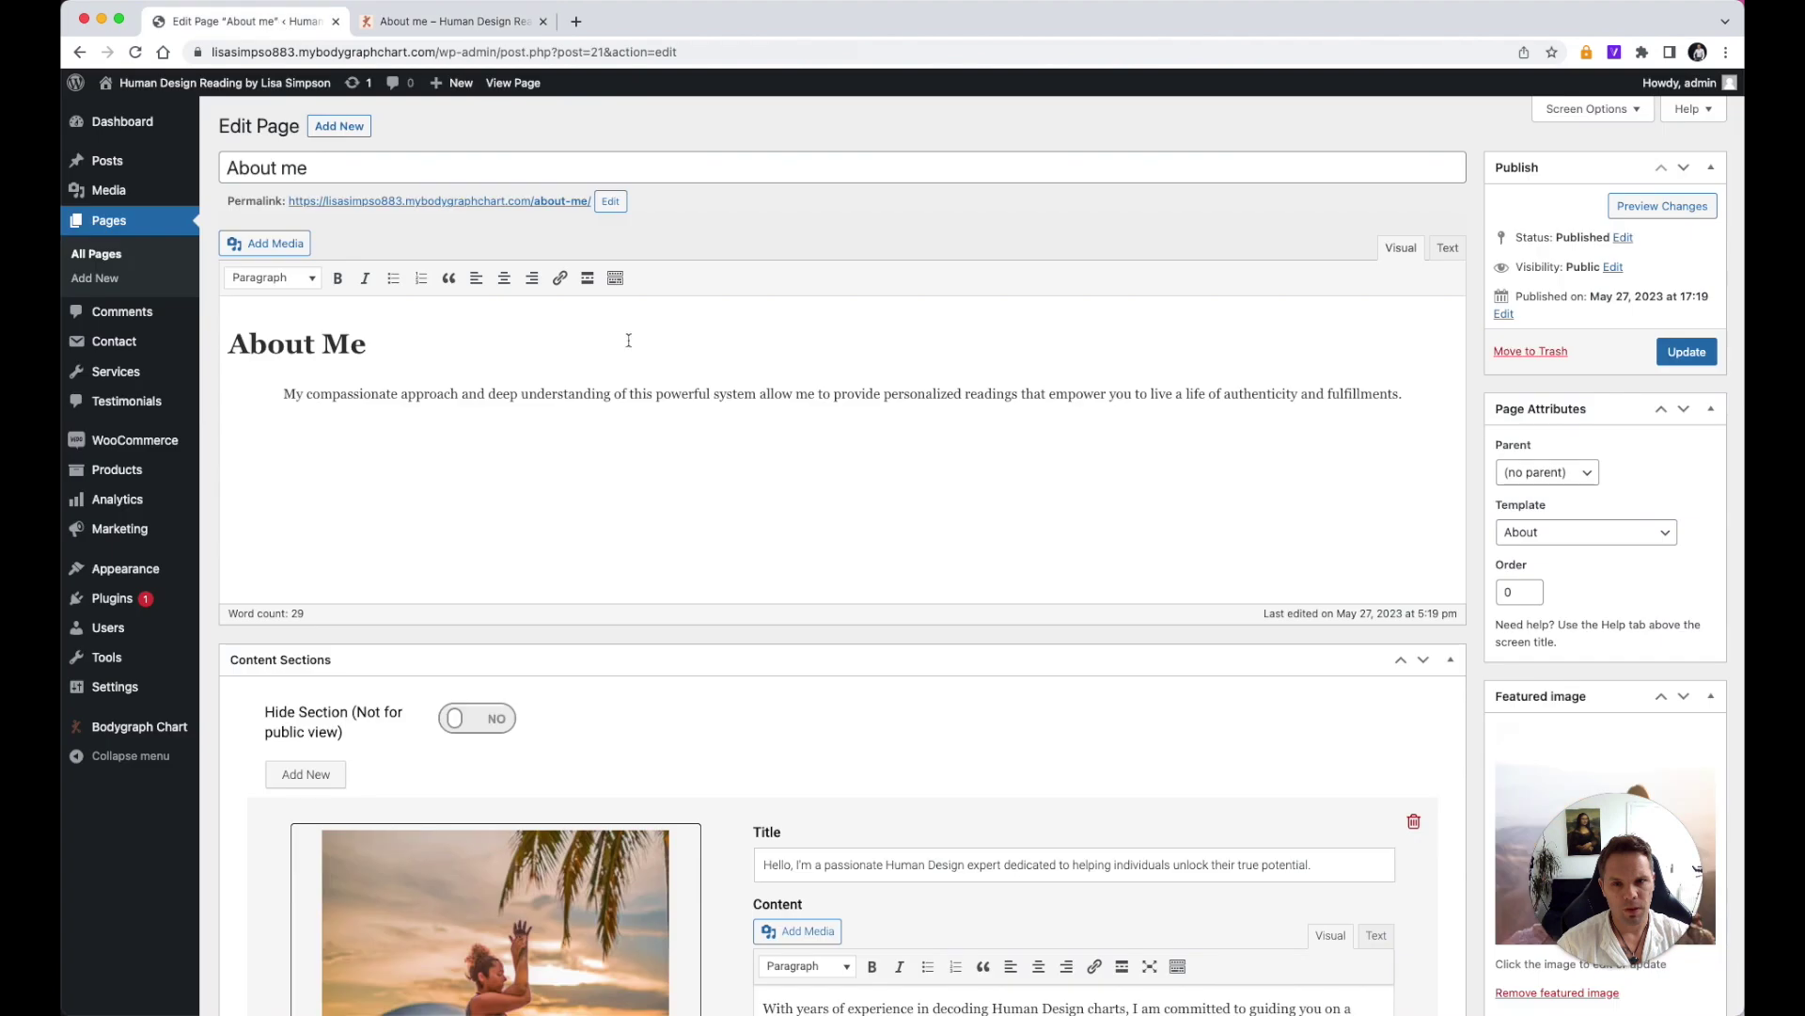
{"action": "scroll", "coordinate": [665, 352], "scroll_direction": "down", "scroll_amount": 12}
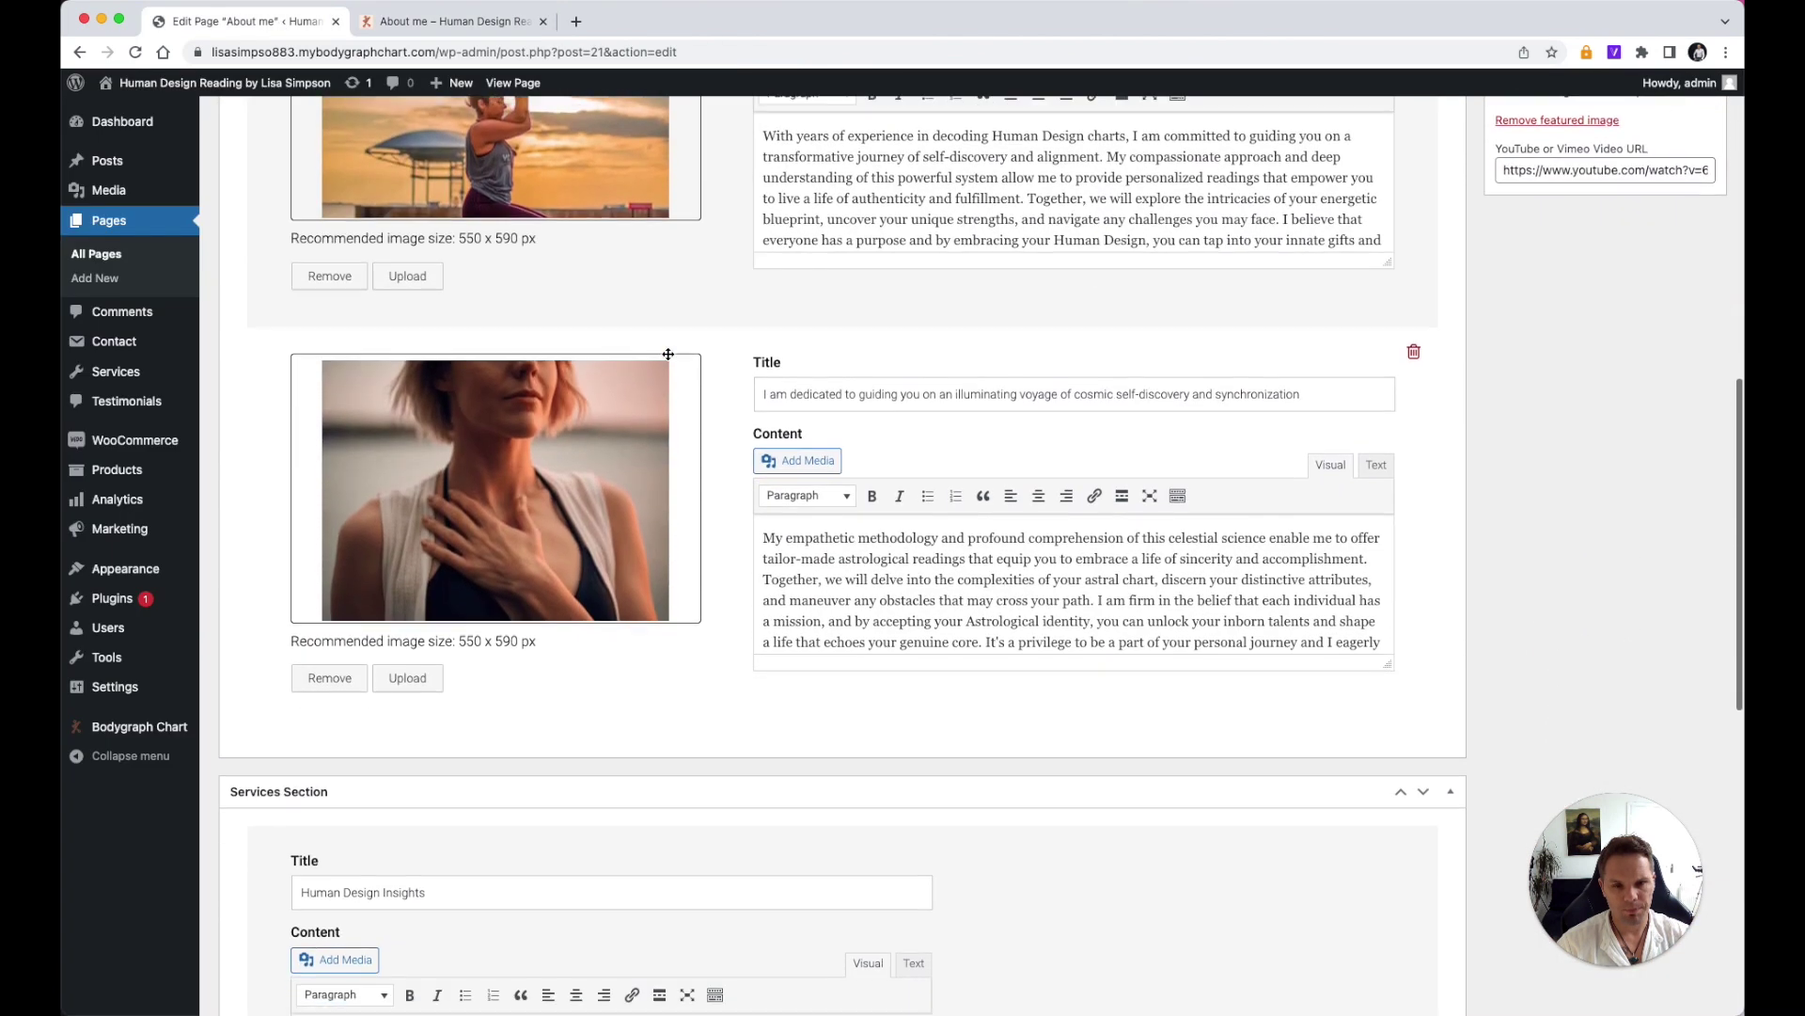
{"action": "scroll", "coordinate": [668, 353], "scroll_direction": "down", "scroll_amount": 7}
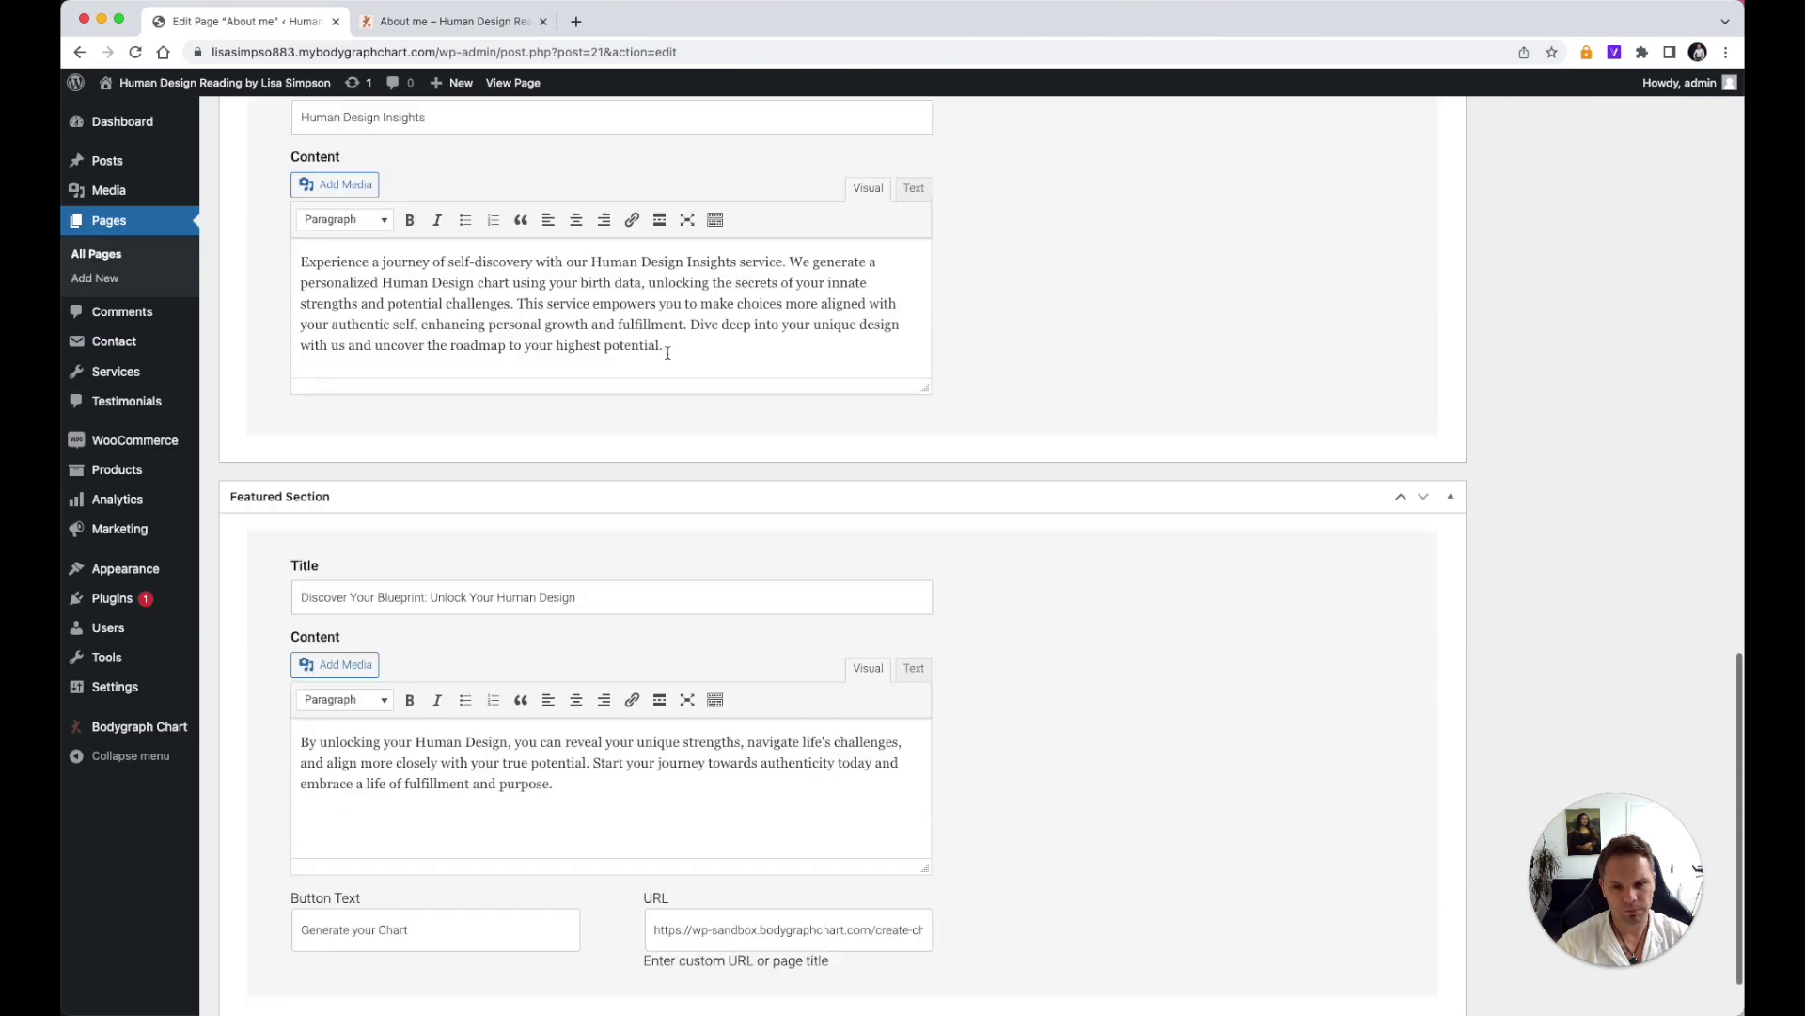
{"action": "scroll", "coordinate": [668, 358], "scroll_direction": "up", "scroll_amount": 20}
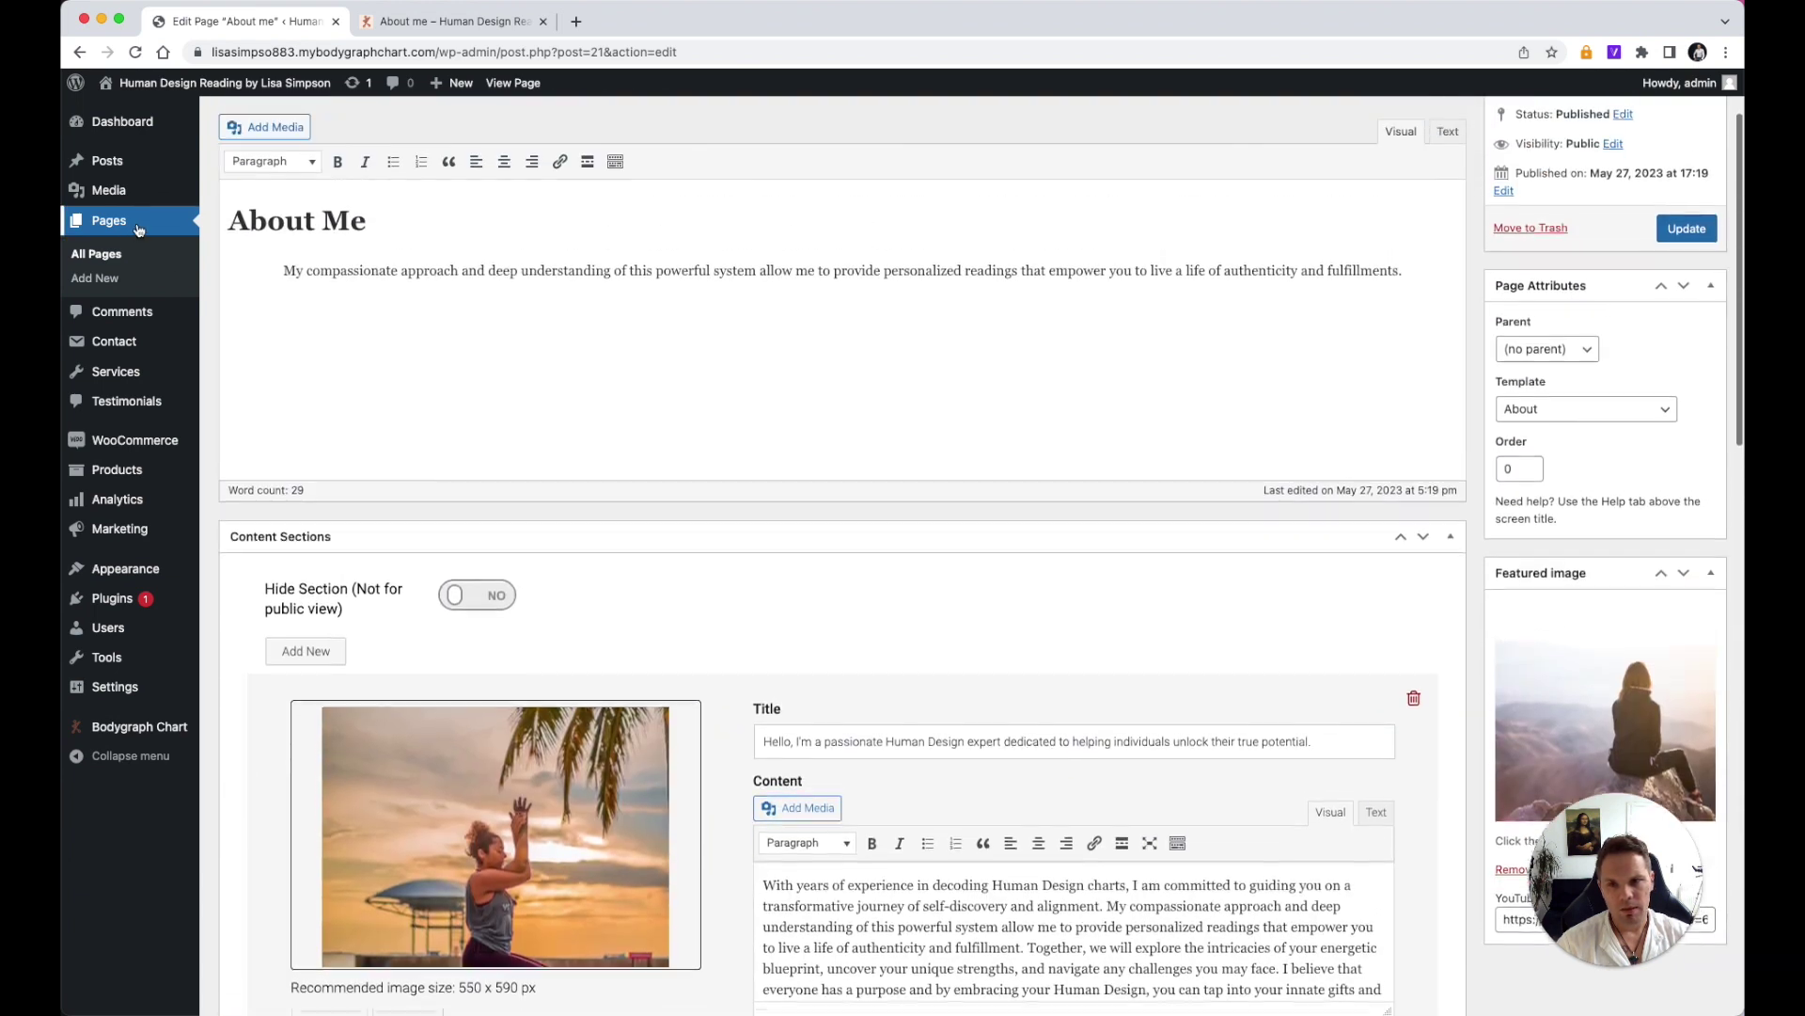
Step: Return to the list of all website pages and look over its entries
{"action": "left_click", "coordinate": [109, 222]}
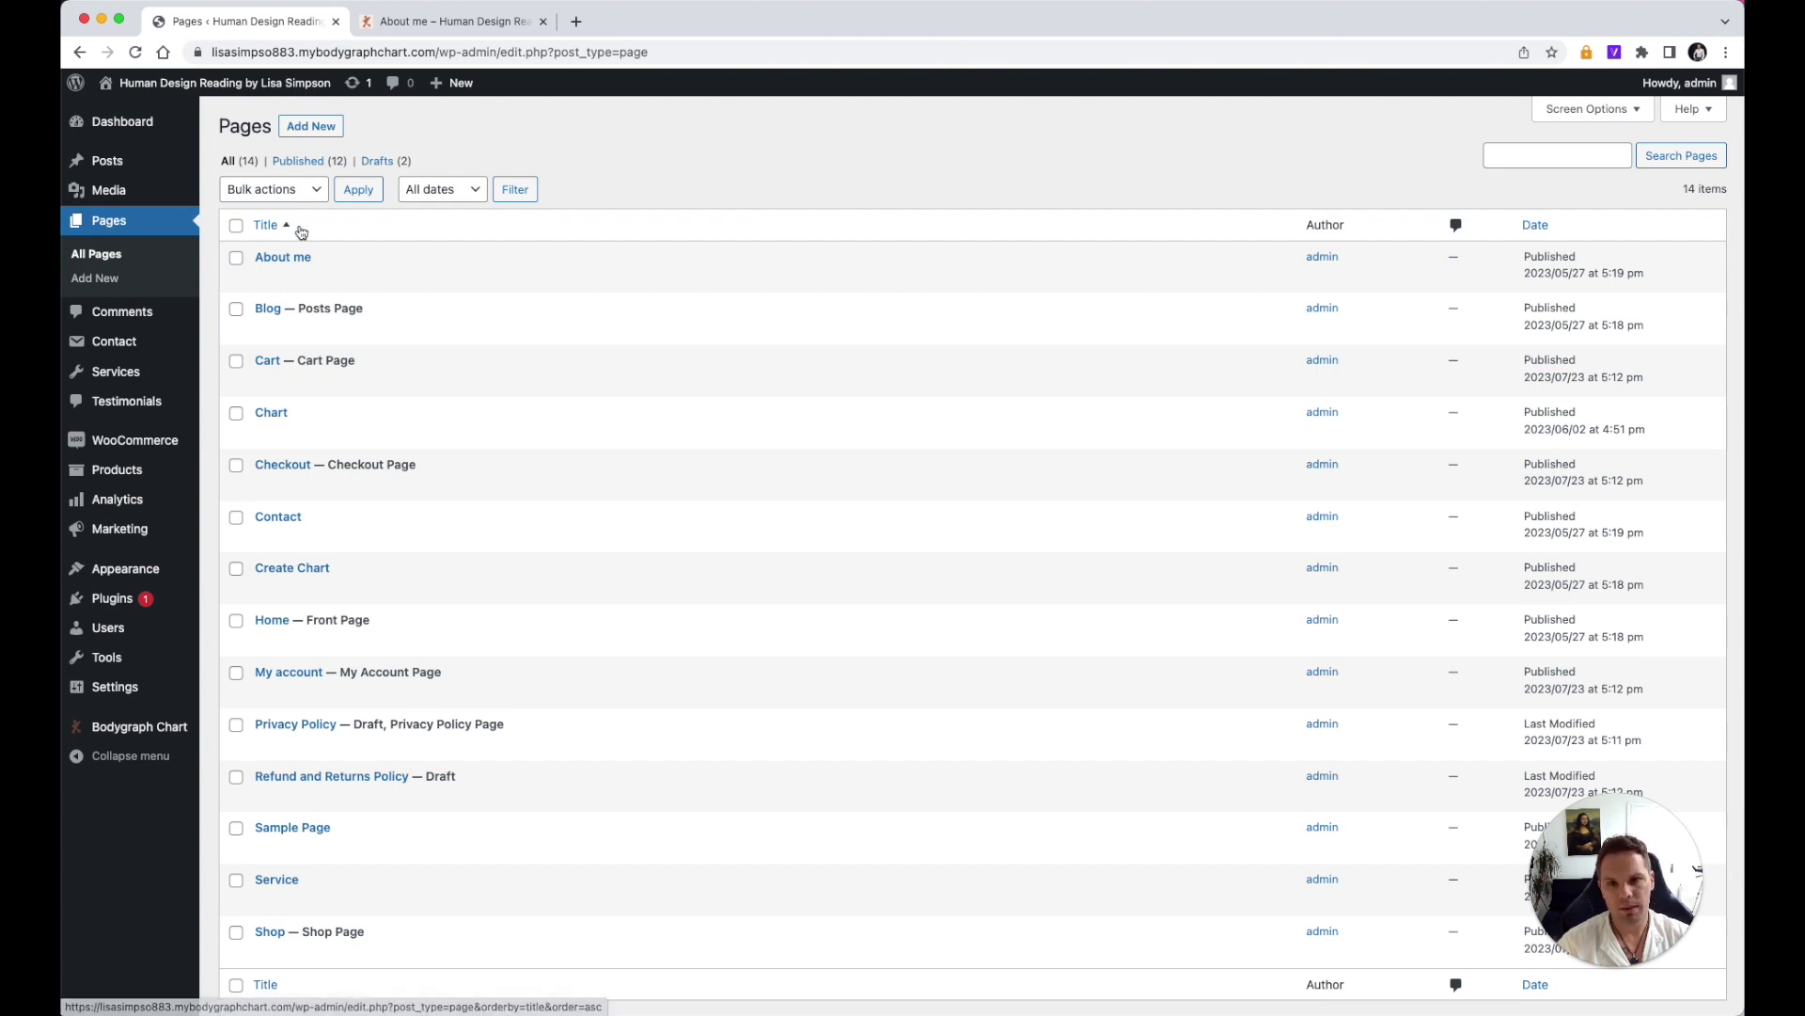
{"action": "mouse_move", "coordinate": [269, 275]}
{"action": "mouse_move", "coordinate": [264, 342]}
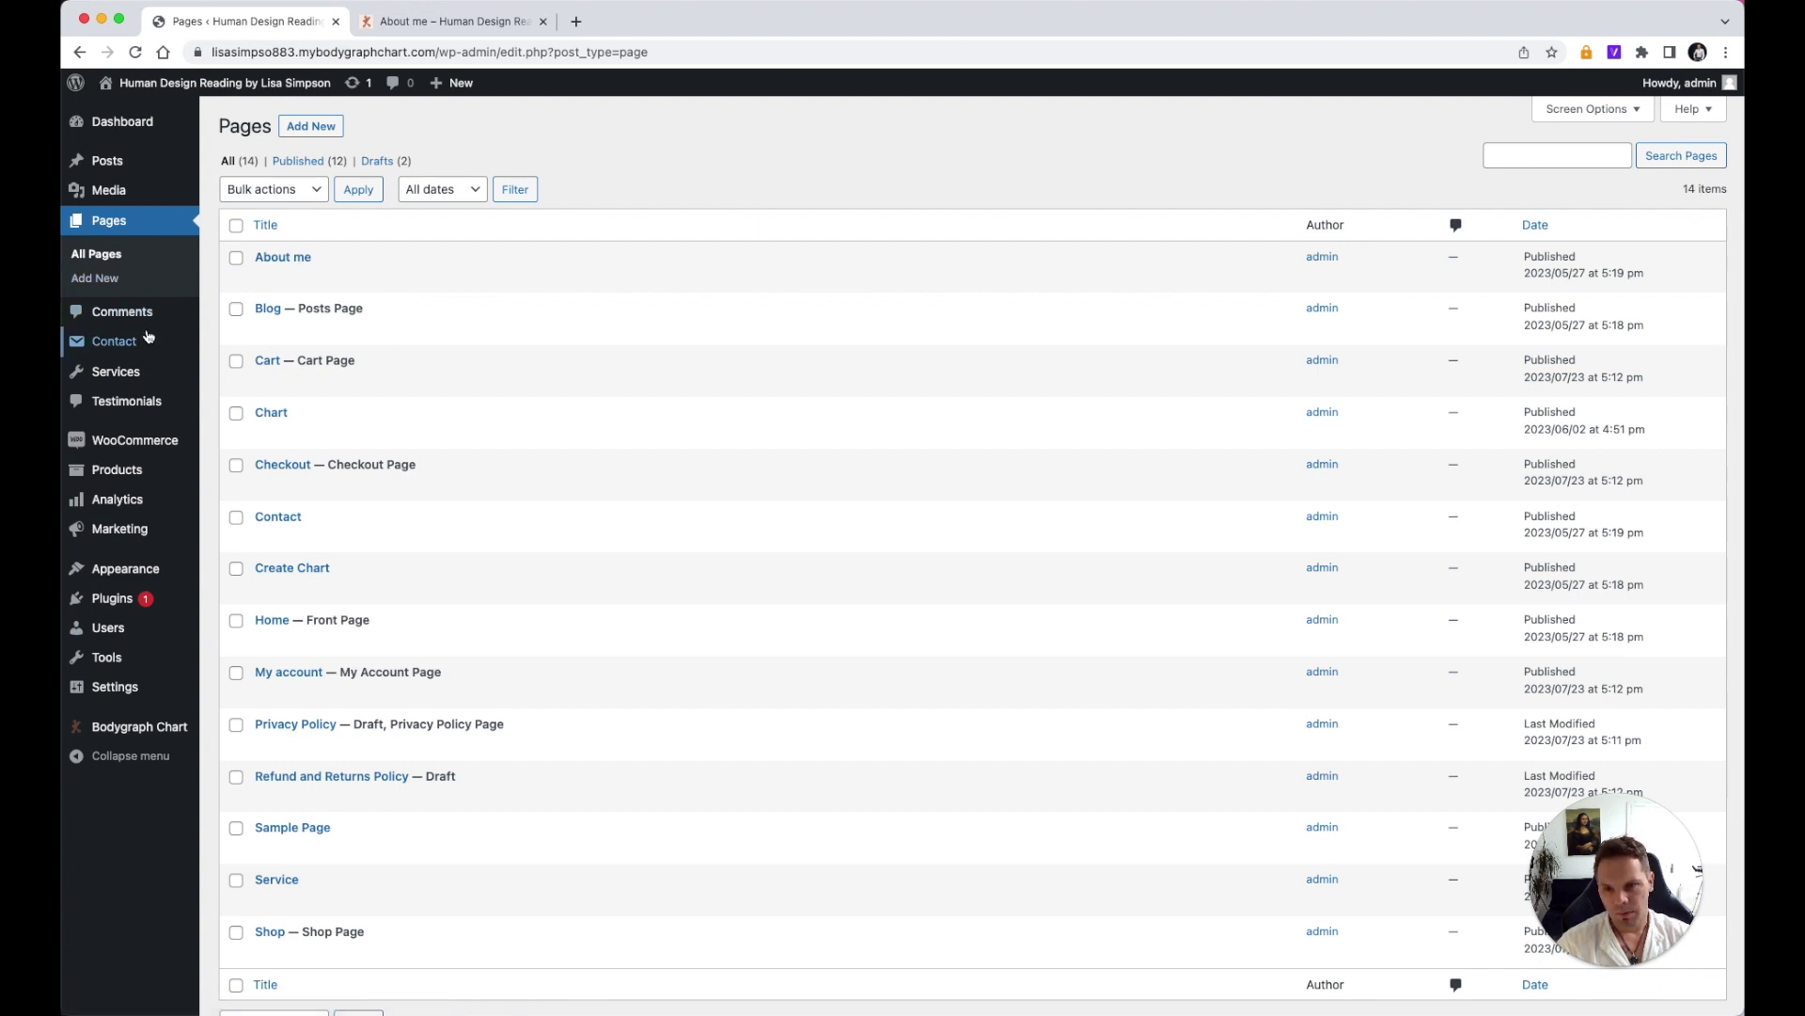
Step: Open the list of all services in the dashboard and look over the entries
{"action": "left_click", "coordinate": [110, 381]}
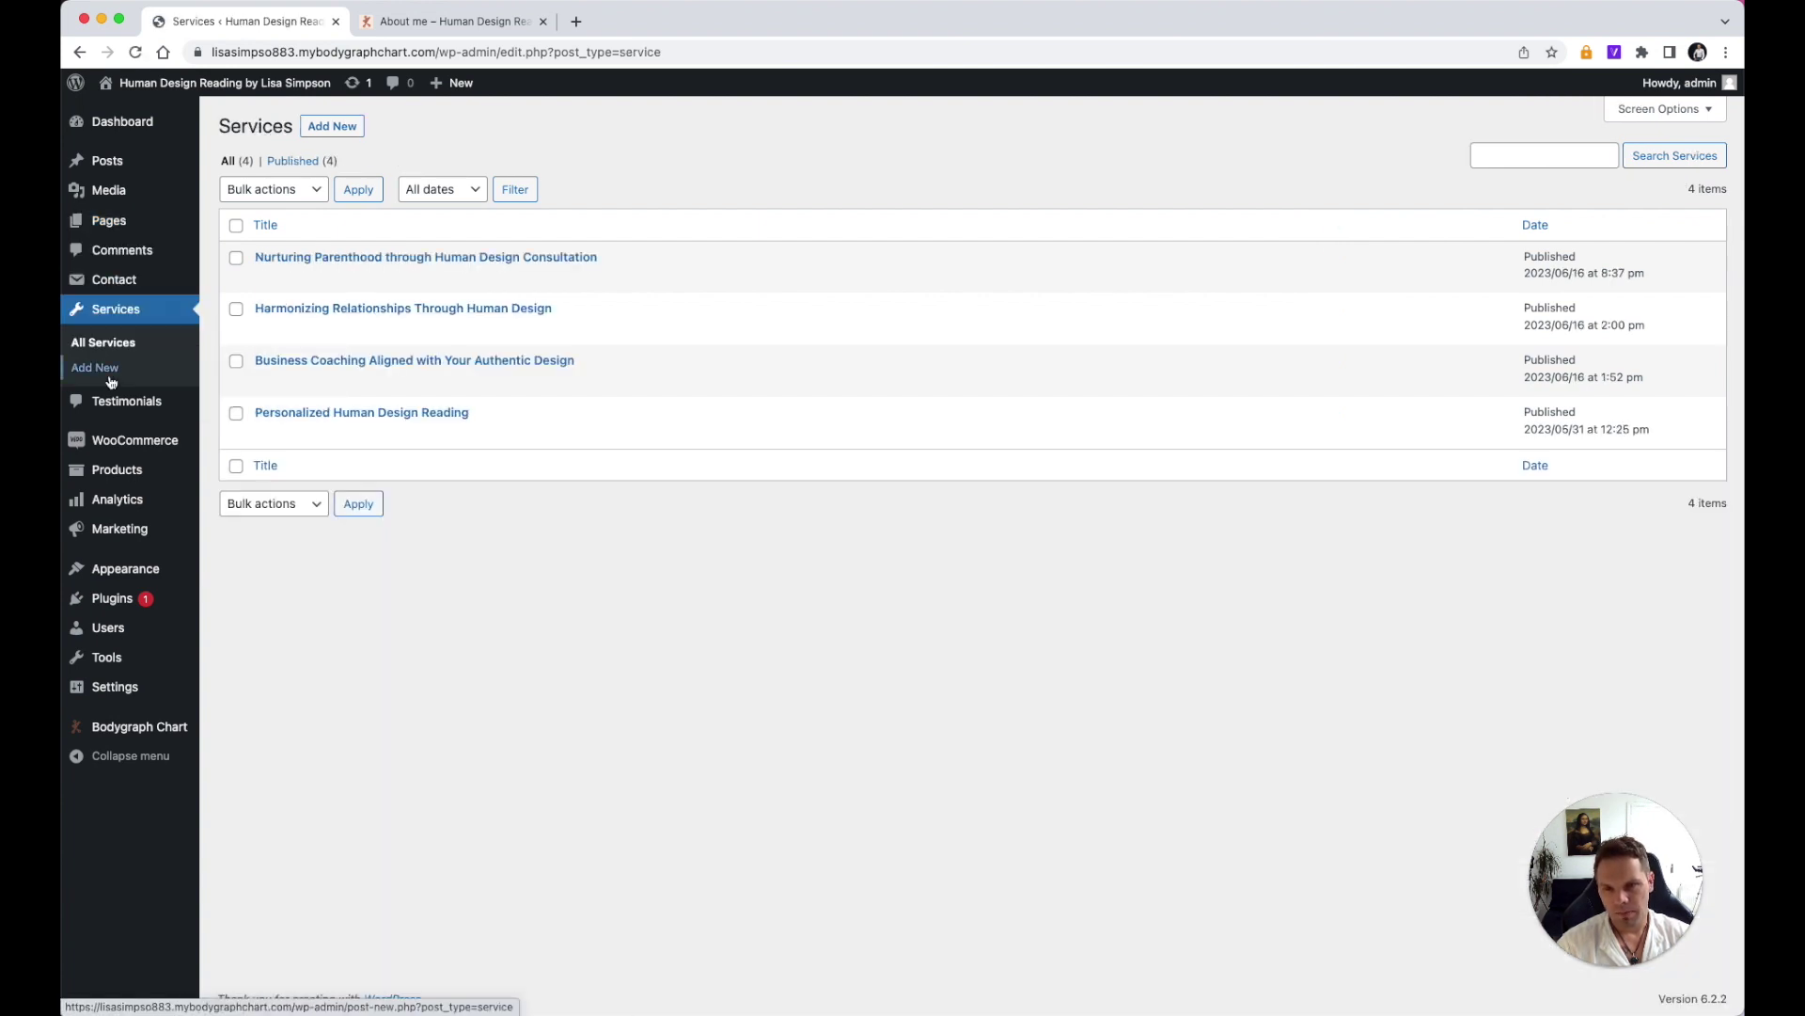
{"action": "mouse_move", "coordinate": [279, 260]}
{"action": "mouse_move", "coordinate": [290, 431]}
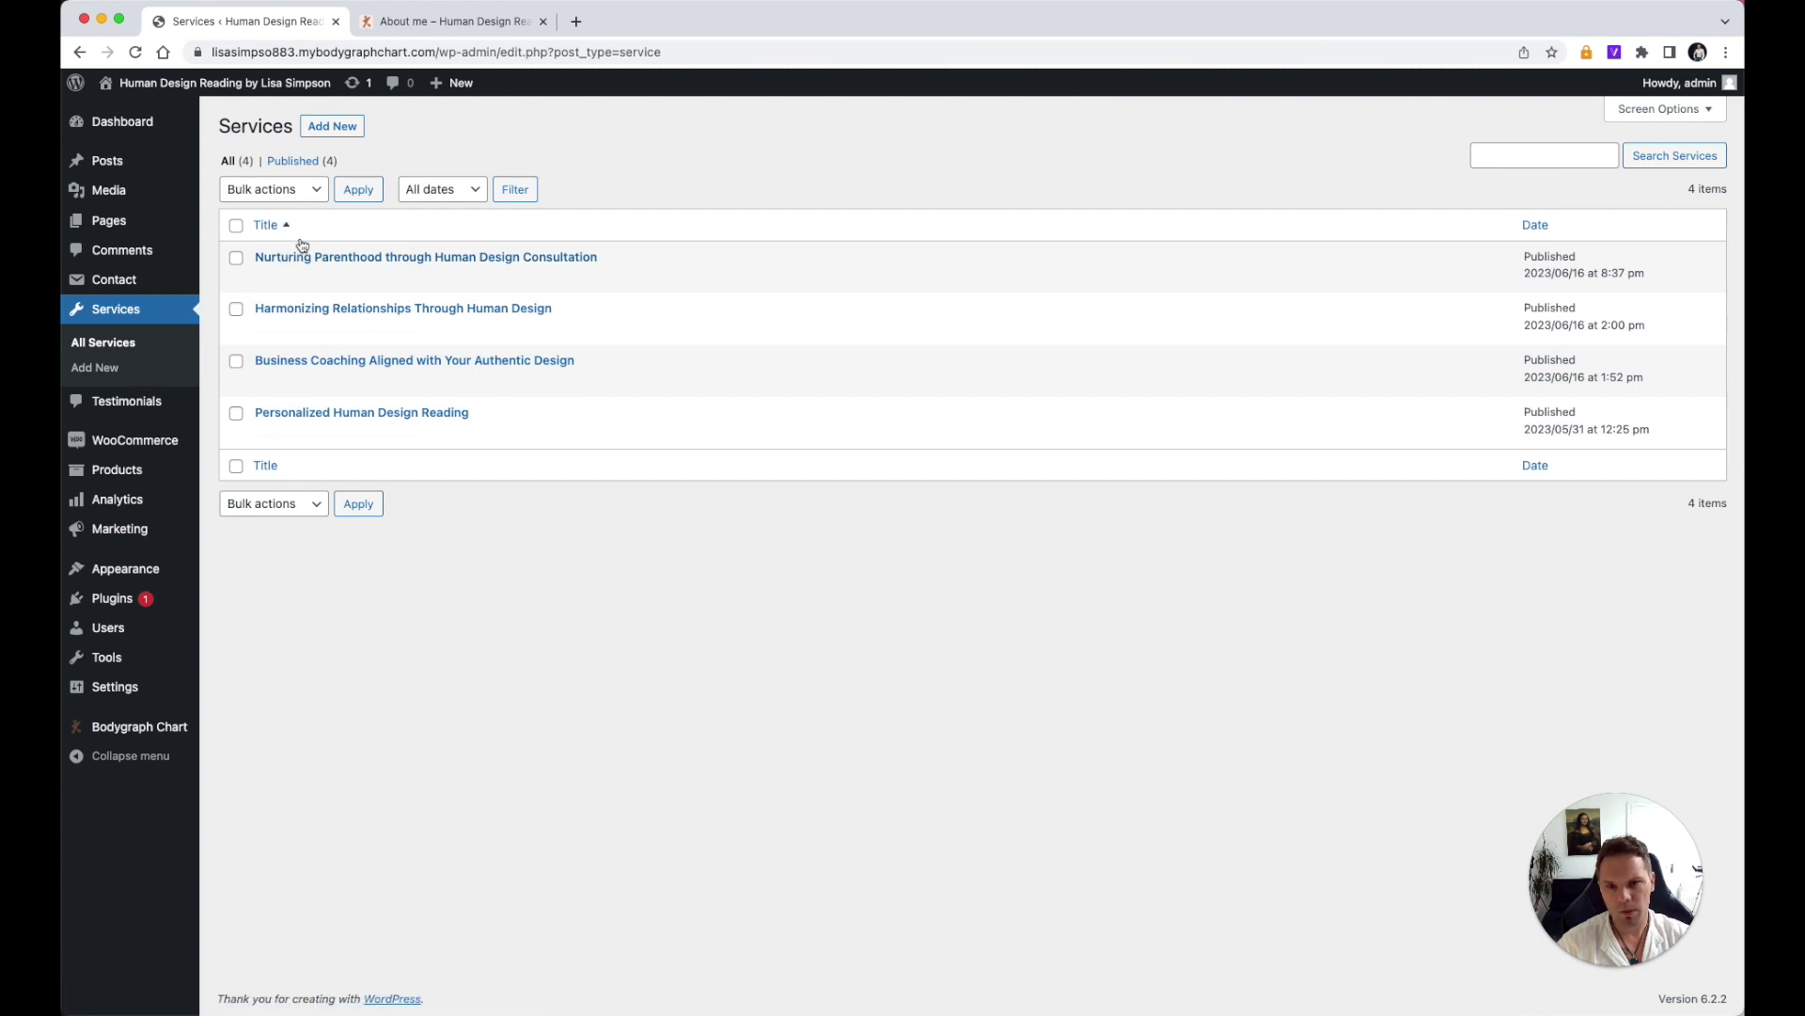
Step: View the live Service page of the website down to its service cards
{"action": "left_click", "coordinate": [423, 23]}
{"action": "scroll", "coordinate": [976, 404], "scroll_direction": "up", "scroll_amount": 15}
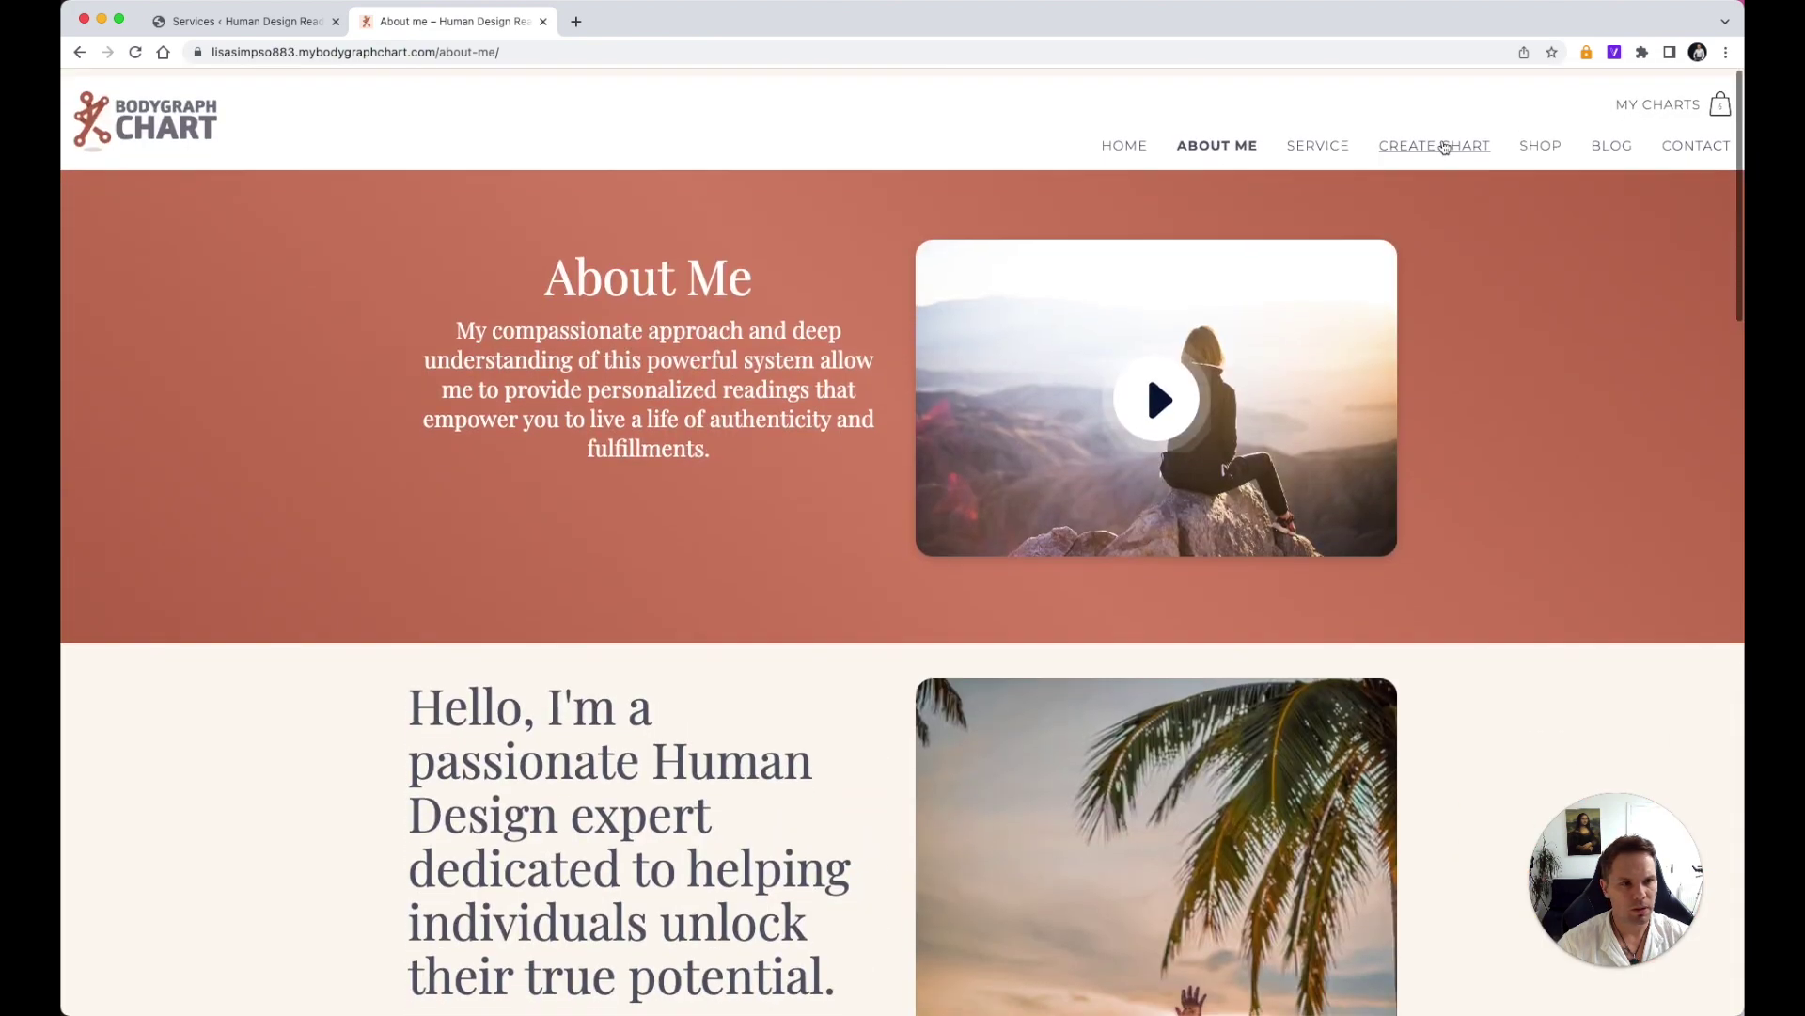
{"action": "left_click", "coordinate": [1317, 145]}
{"action": "scroll", "coordinate": [1273, 341], "scroll_direction": "down", "scroll_amount": 3}
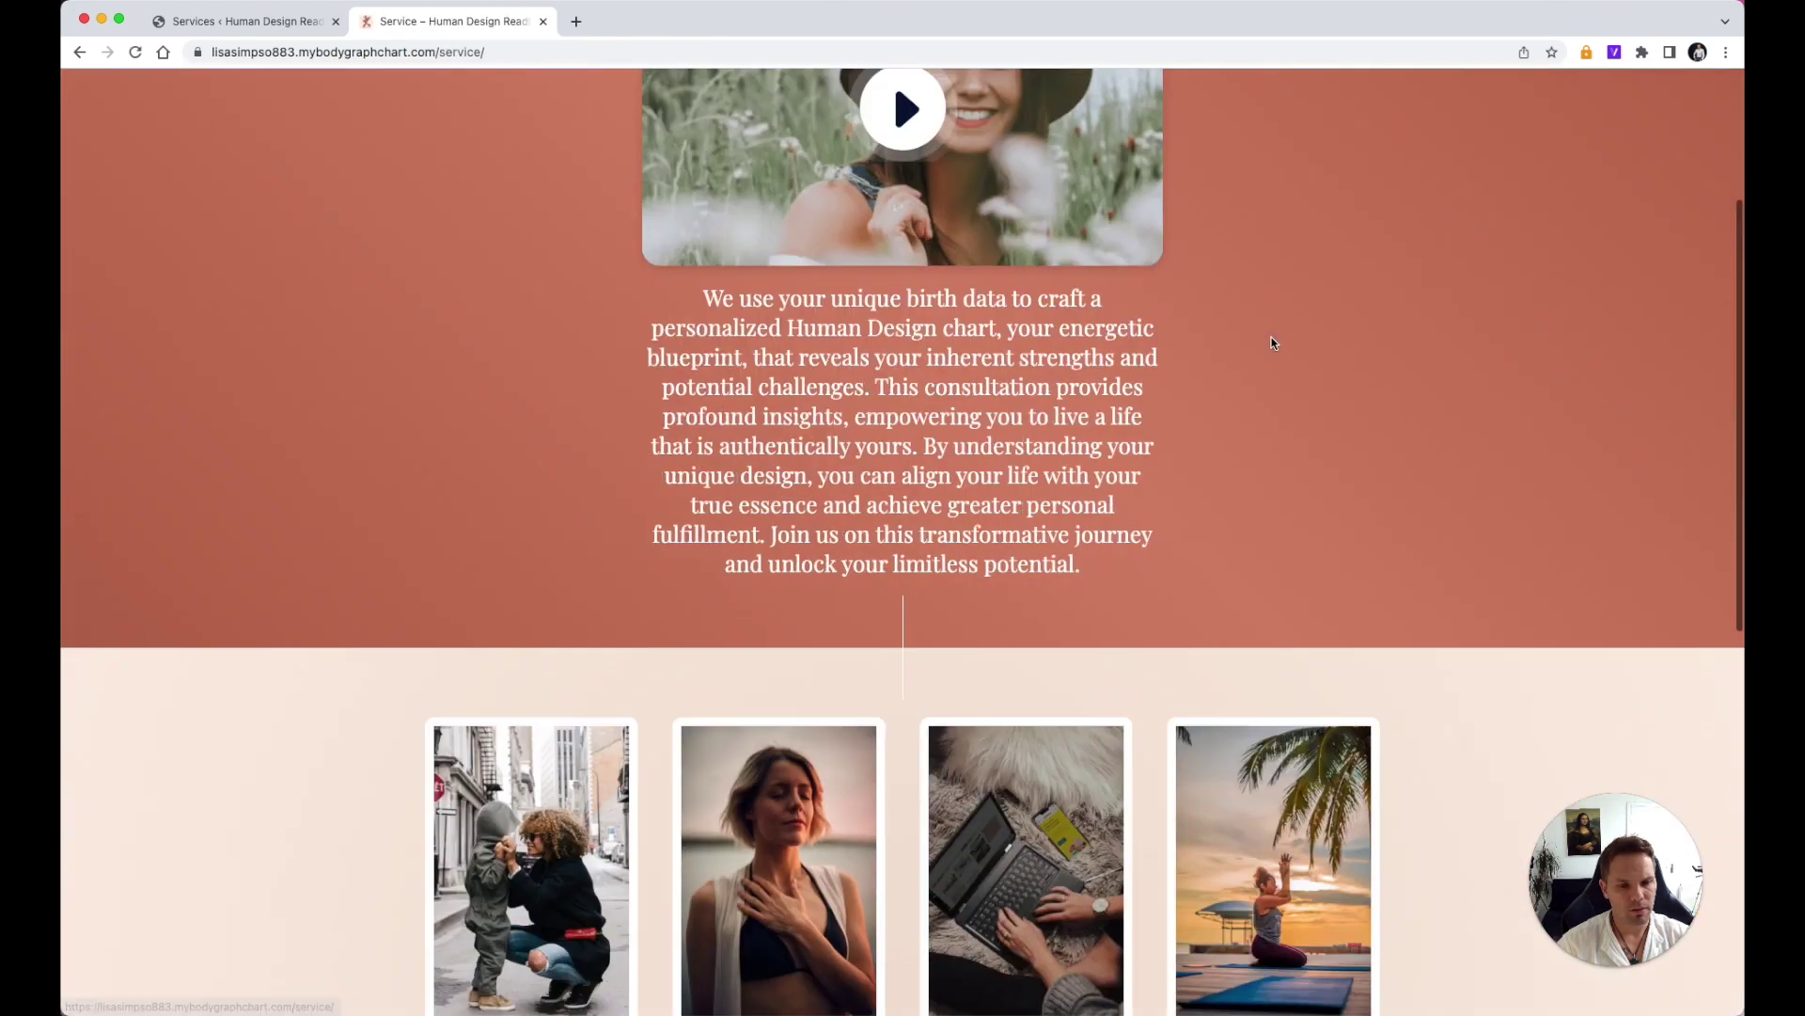
{"action": "scroll", "coordinate": [1272, 341], "scroll_direction": "down", "scroll_amount": 4}
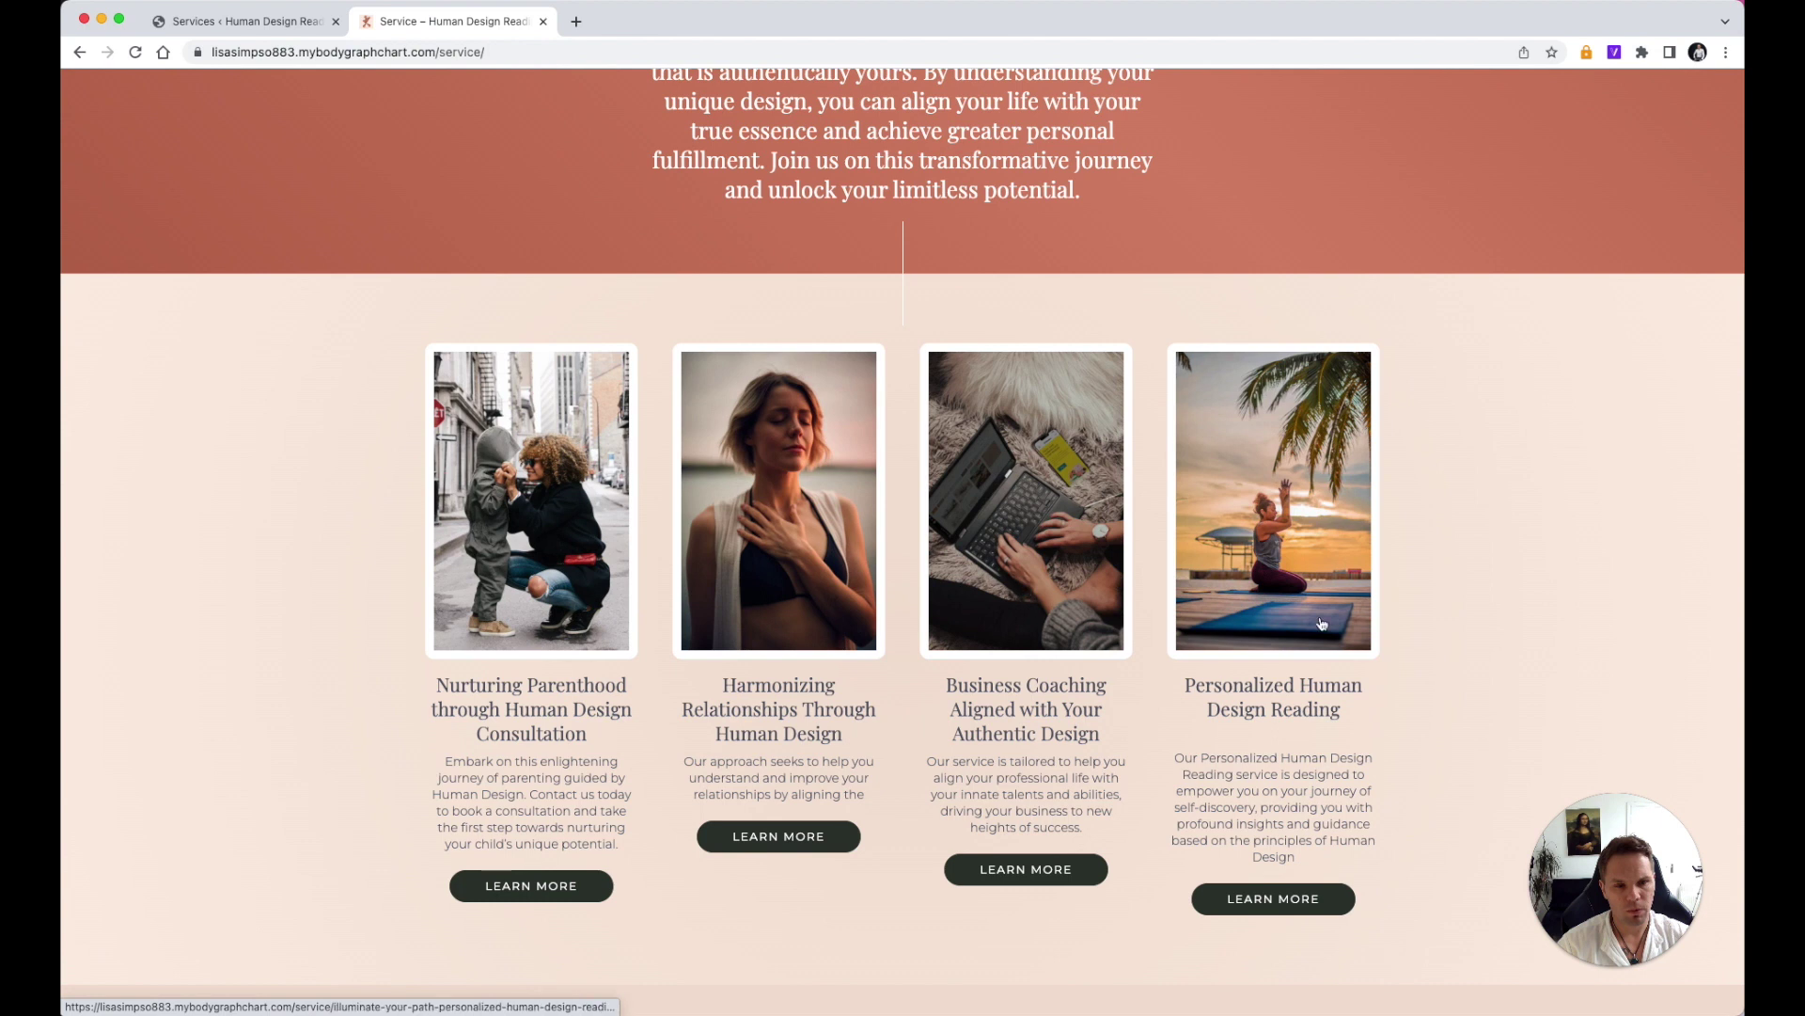
Step: Open the Personalized Human Design Reading service on the live website and look over its page
{"action": "left_click", "coordinate": [1260, 722]}
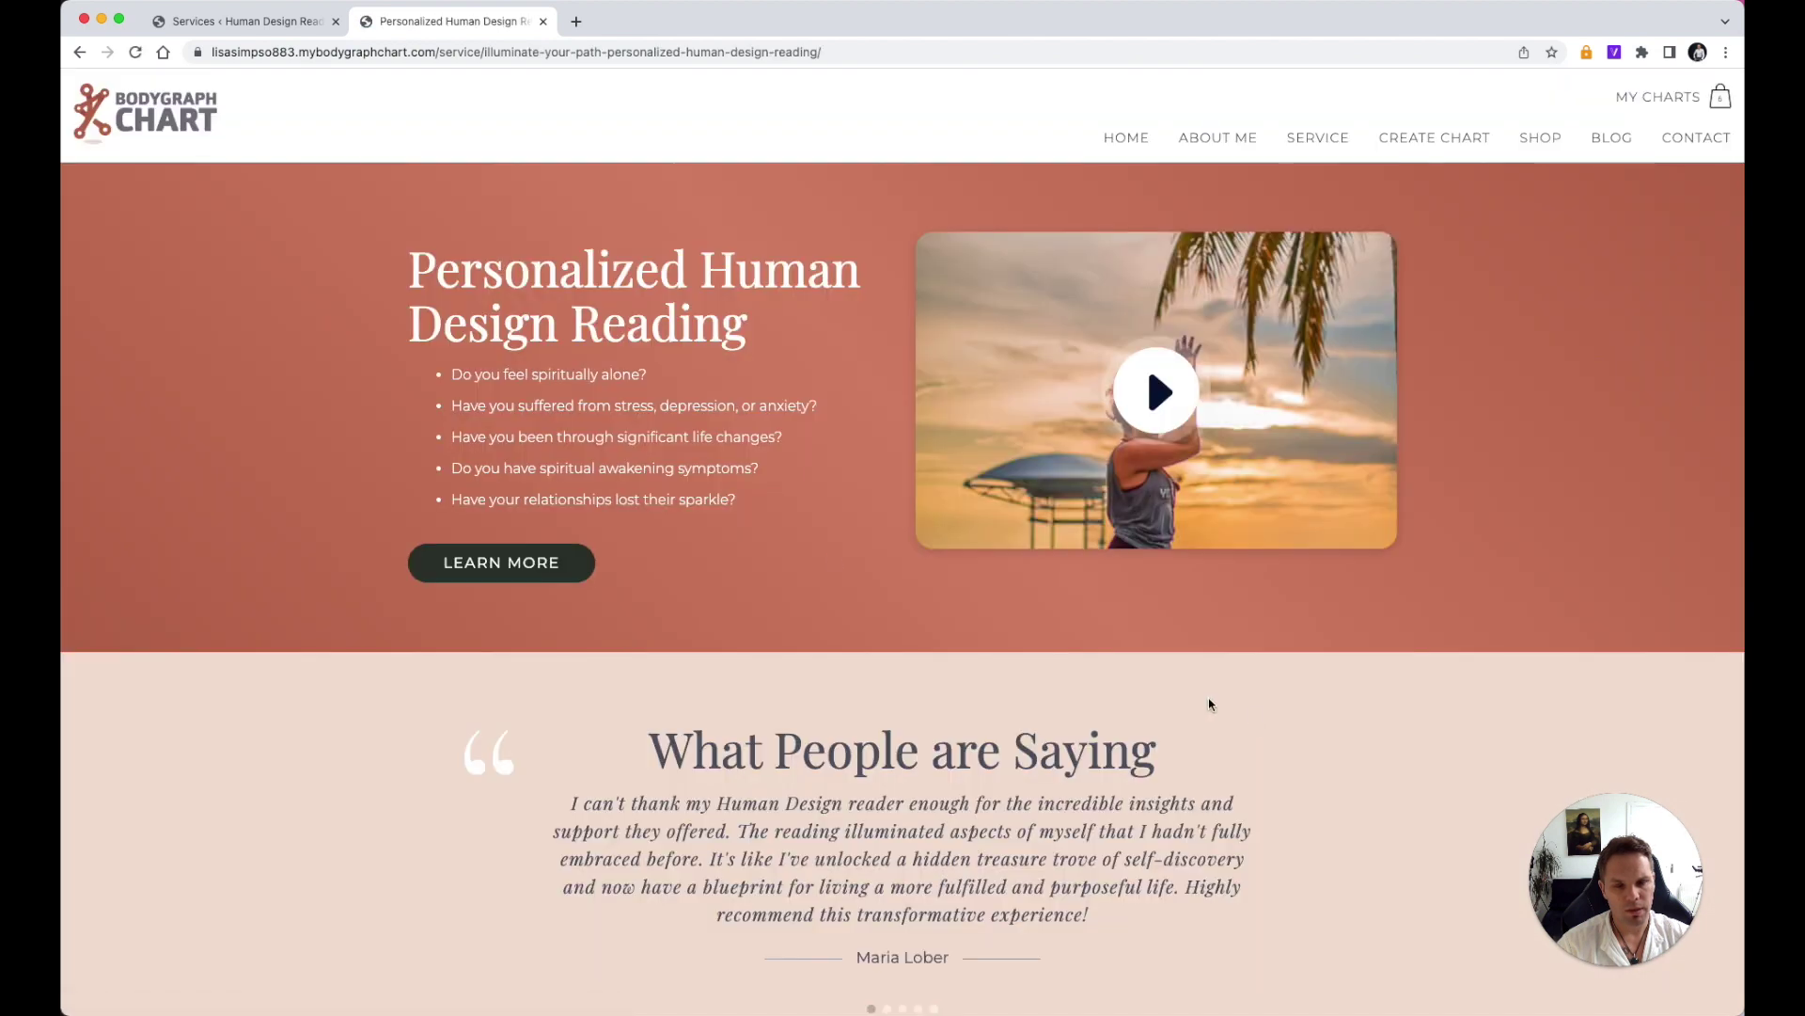
{"action": "scroll", "coordinate": [790, 564], "scroll_direction": "down", "scroll_amount": 2}
{"action": "scroll", "coordinate": [790, 564], "scroll_direction": "up", "scroll_amount": 2}
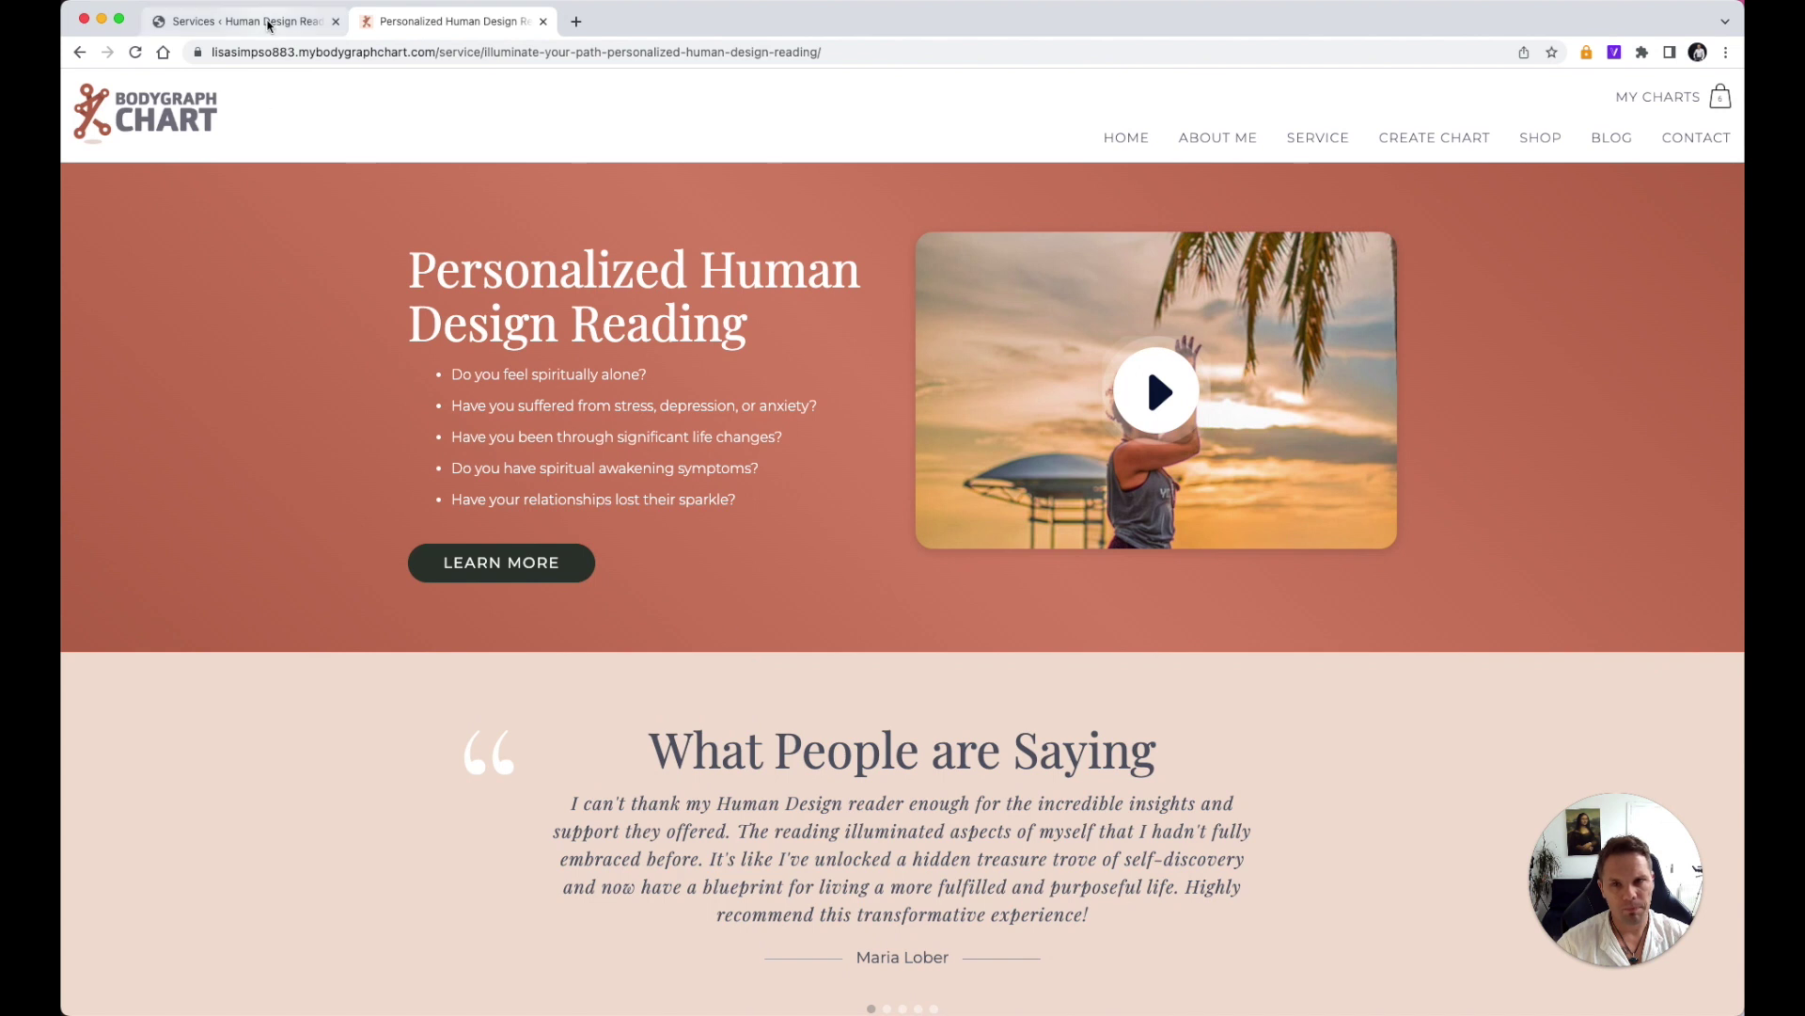
Step: Return to the WordPress admin and open the list of all testimonials
{"action": "left_click", "coordinate": [268, 22]}
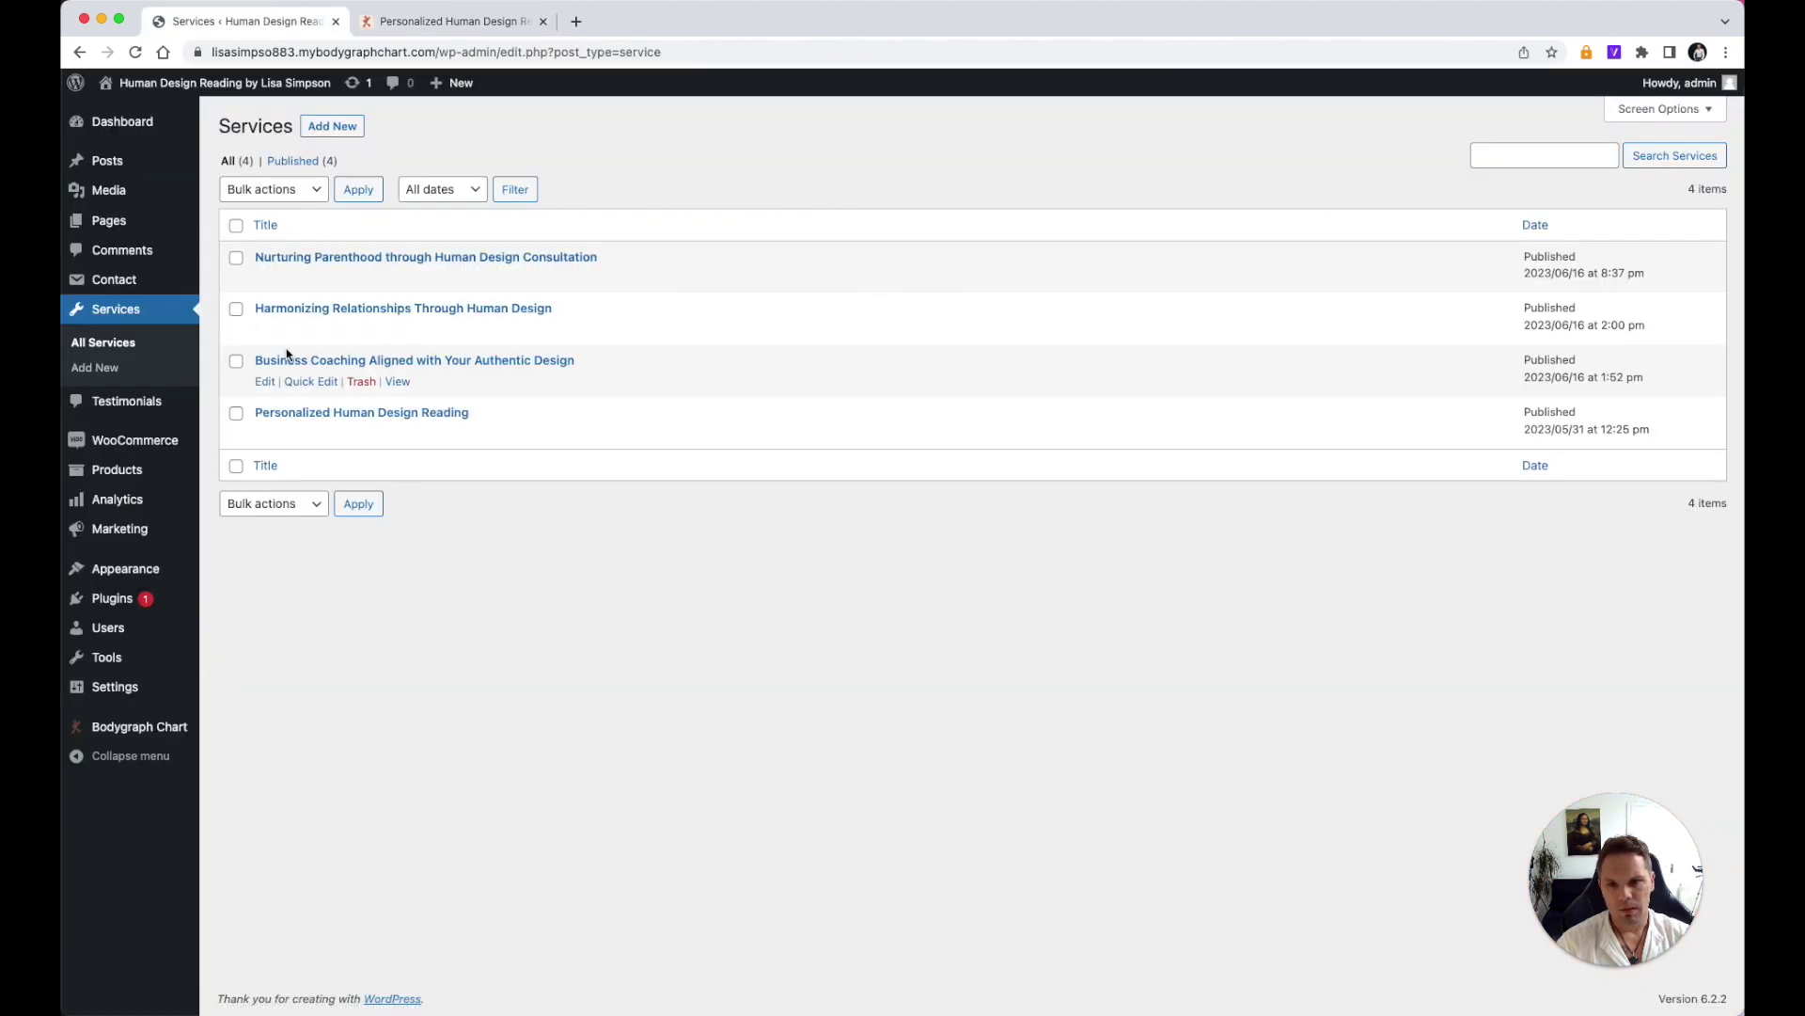
{"action": "mouse_move", "coordinate": [121, 408]}
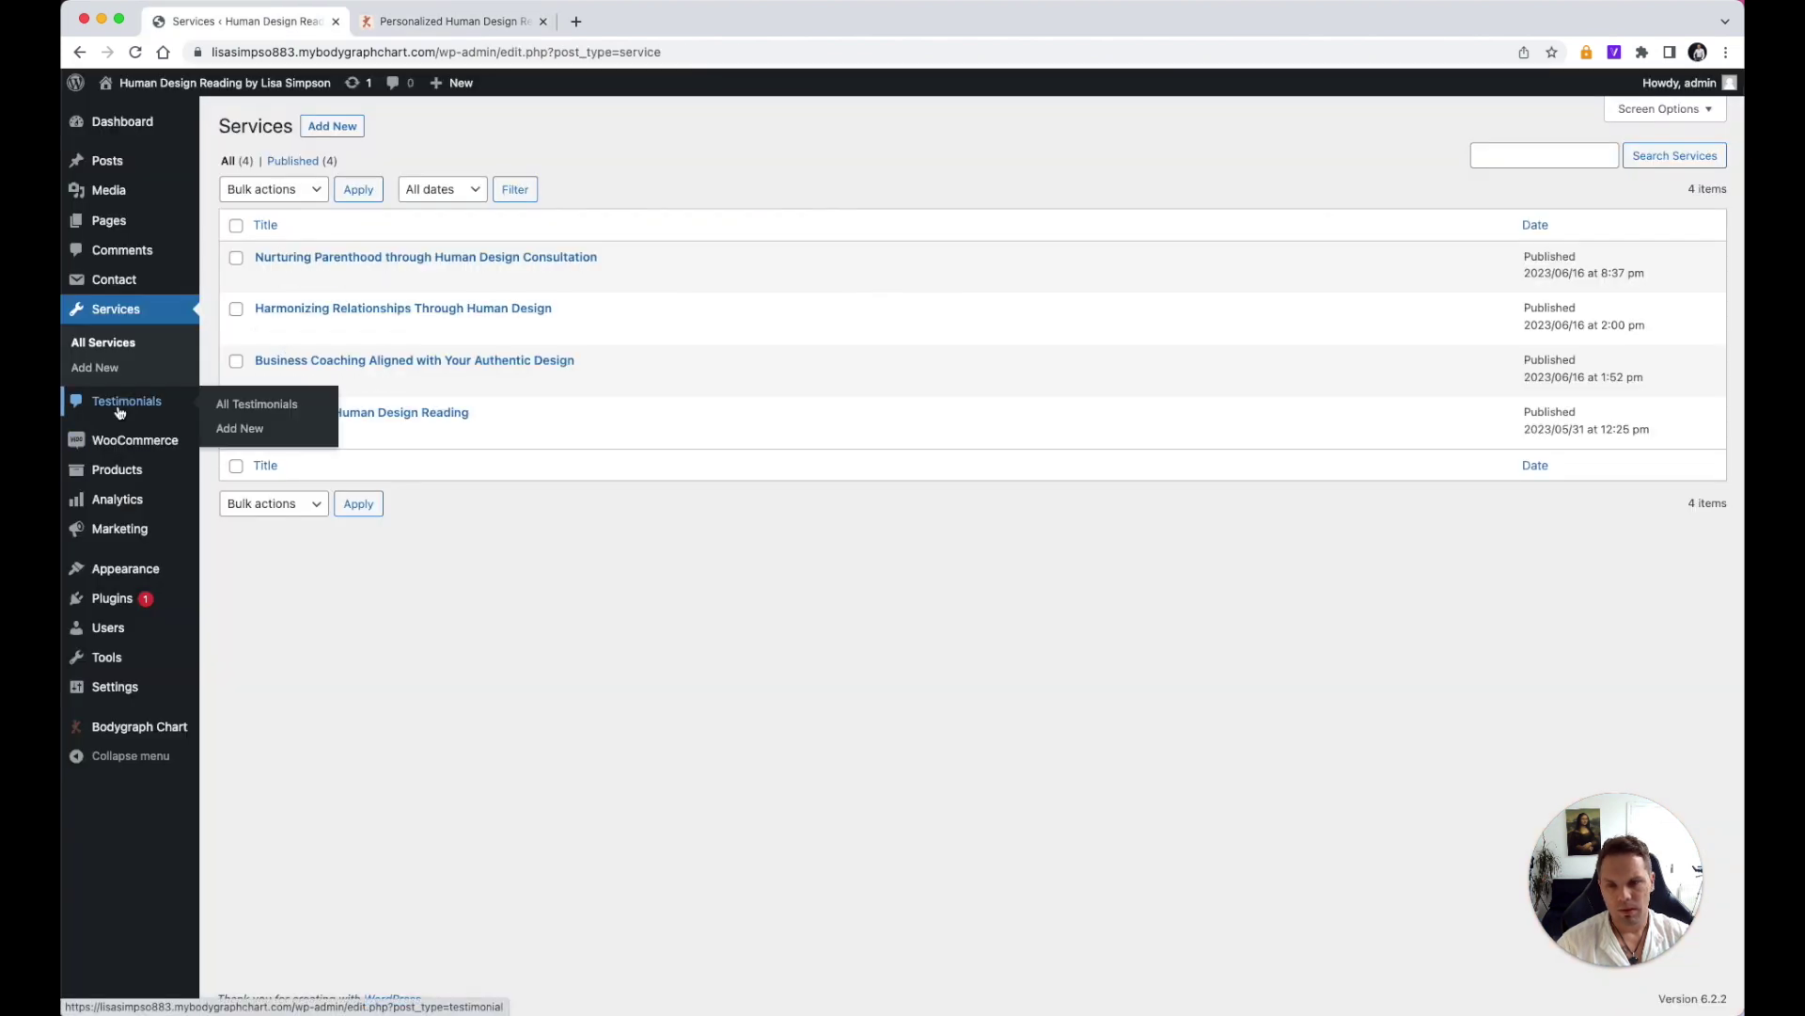
{"action": "left_click", "coordinate": [121, 409]}
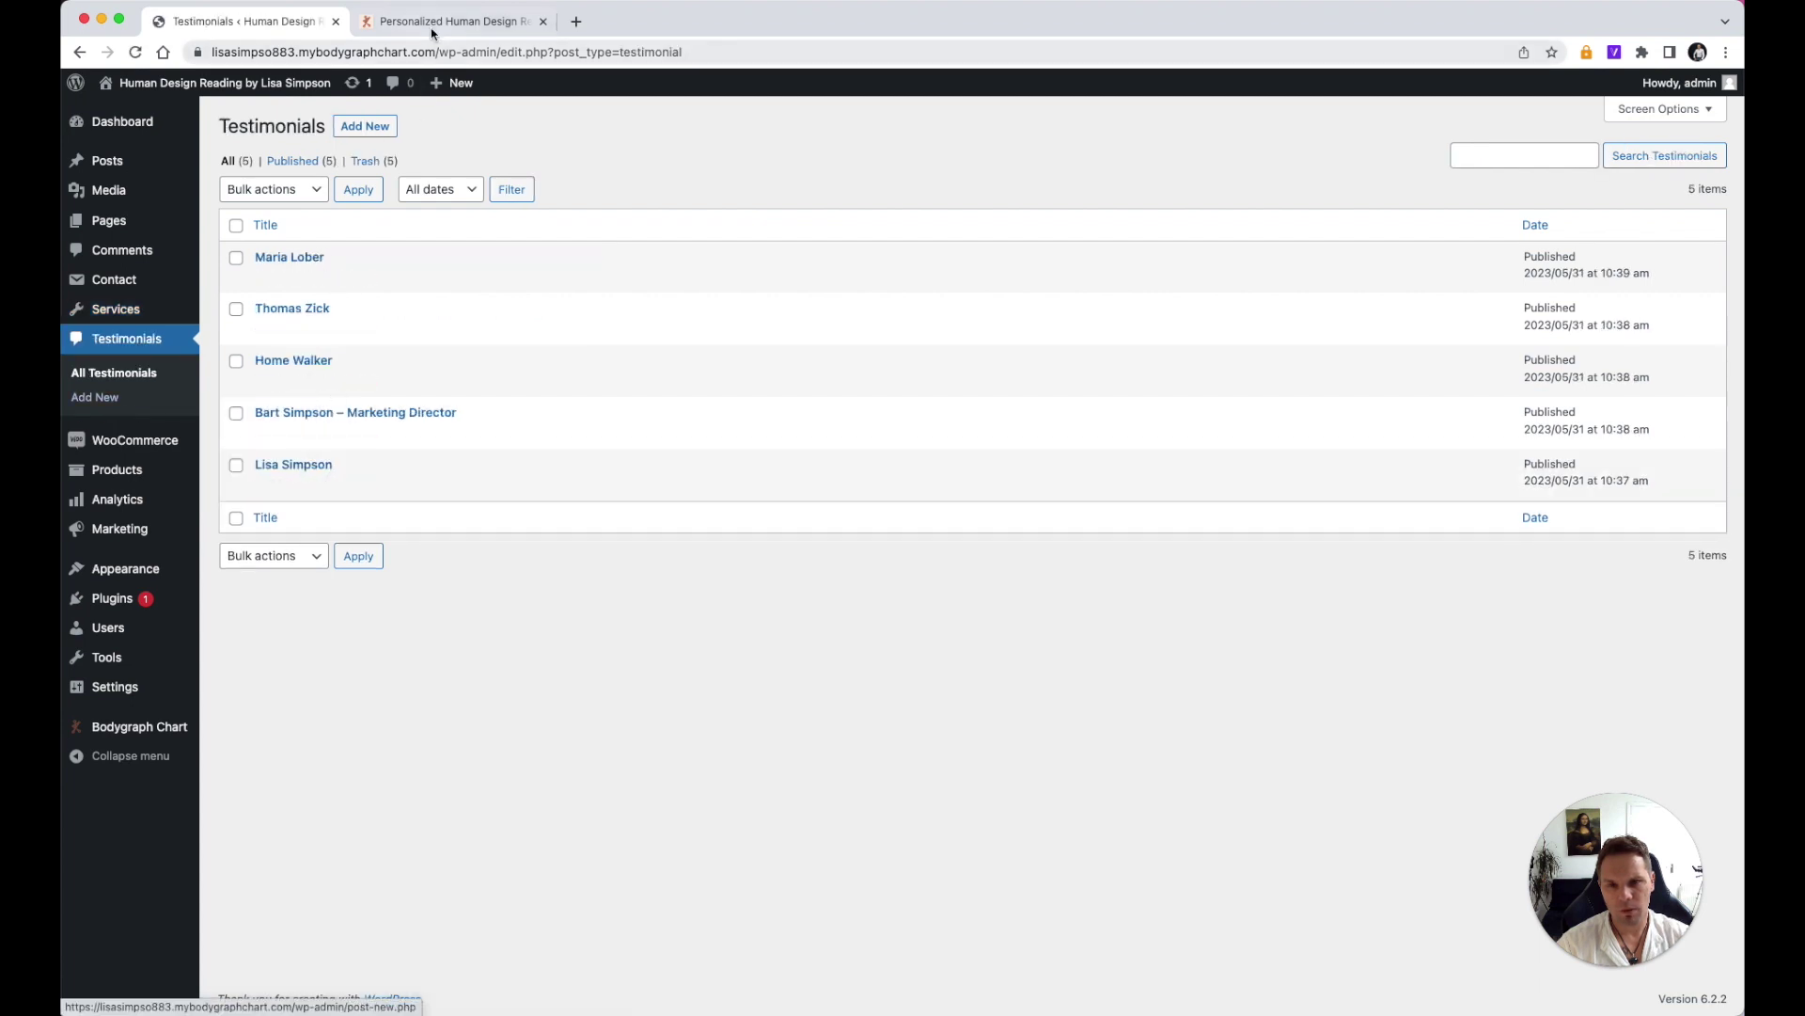
Step: Open a blank new testimonial in the WordPress admin and look over its title and content editor
{"action": "left_click", "coordinate": [363, 130]}
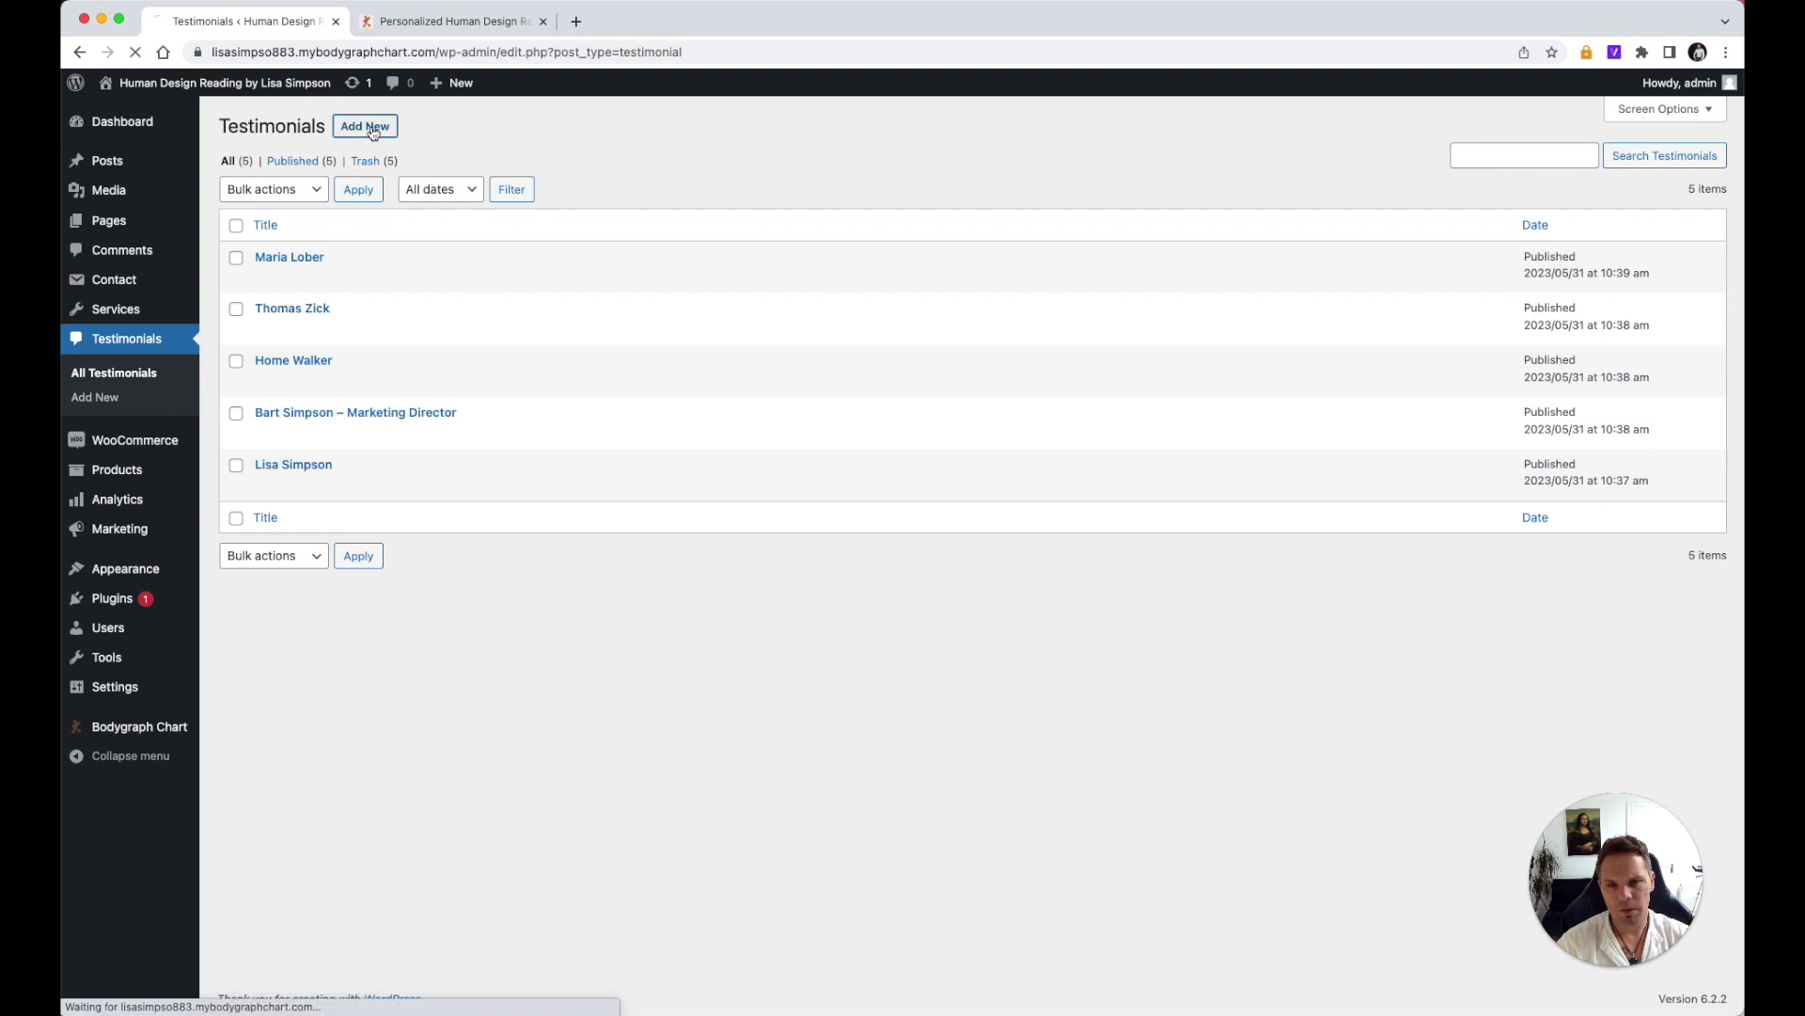
{"action": "left_click", "coordinate": [301, 312]}
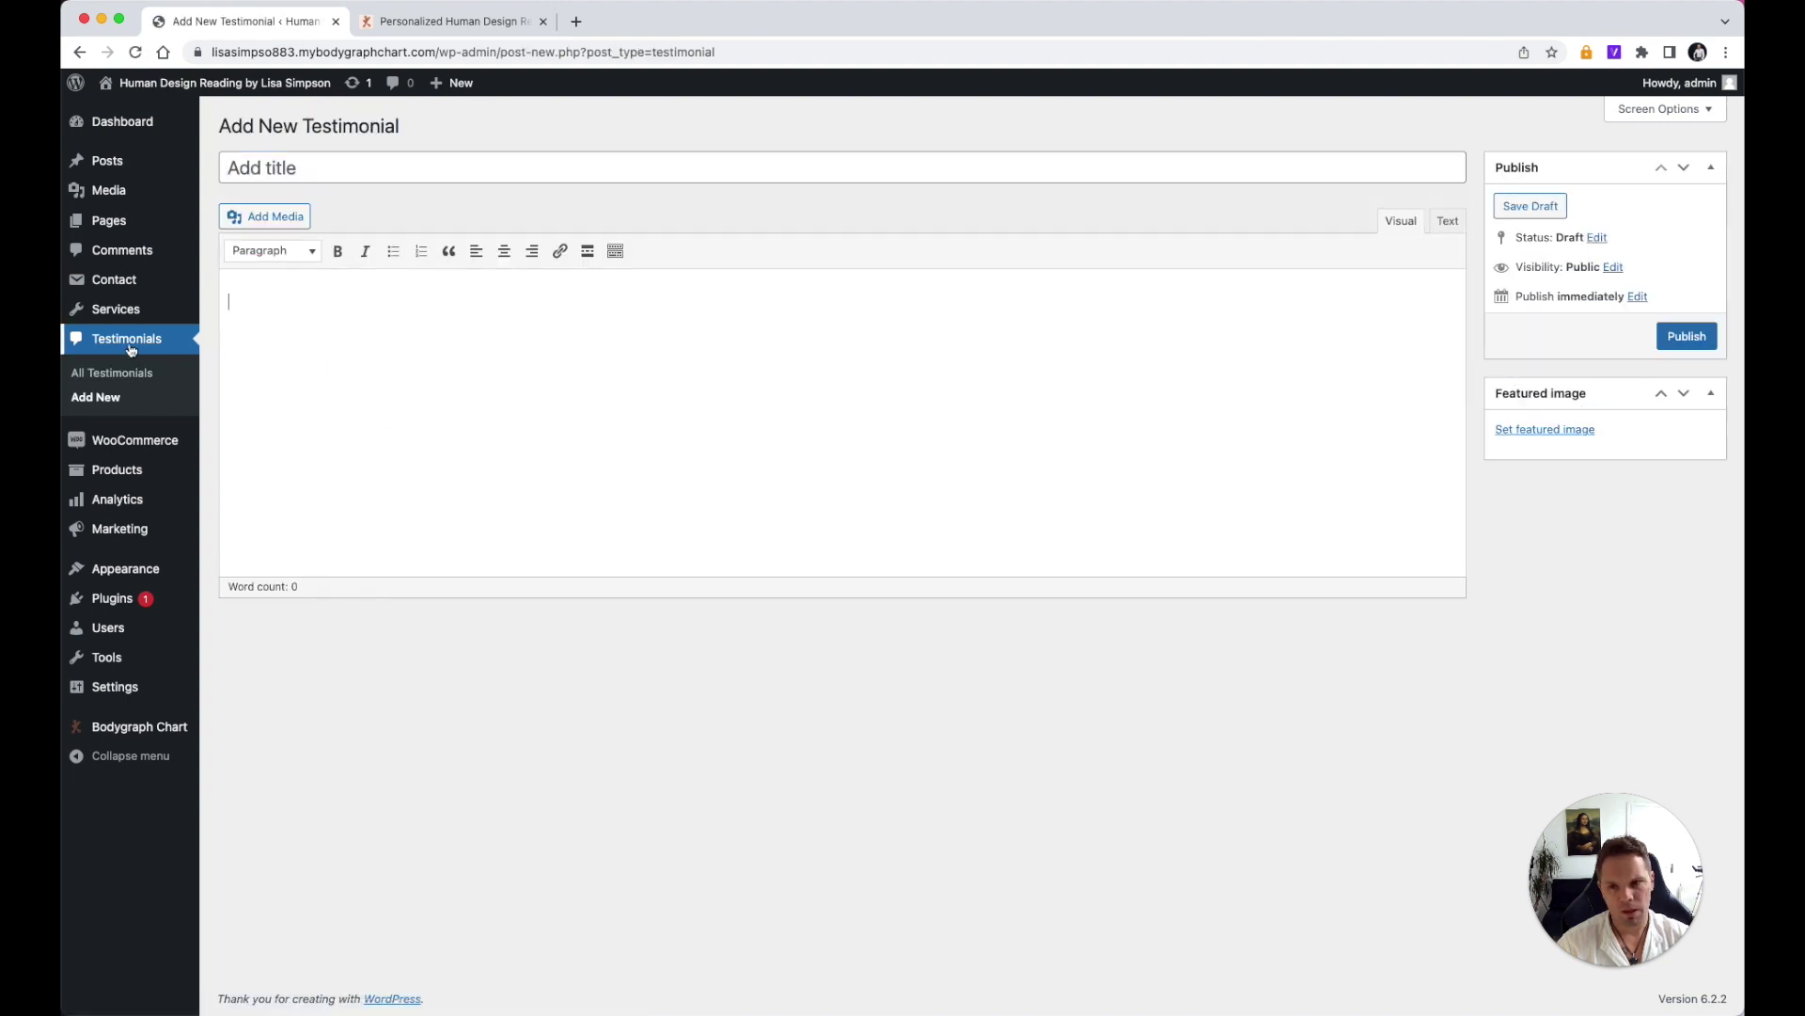
Step: Page through all the testimonials in the What People are Saying section of the live service page
{"action": "key", "text": "ctrl+Tab"}
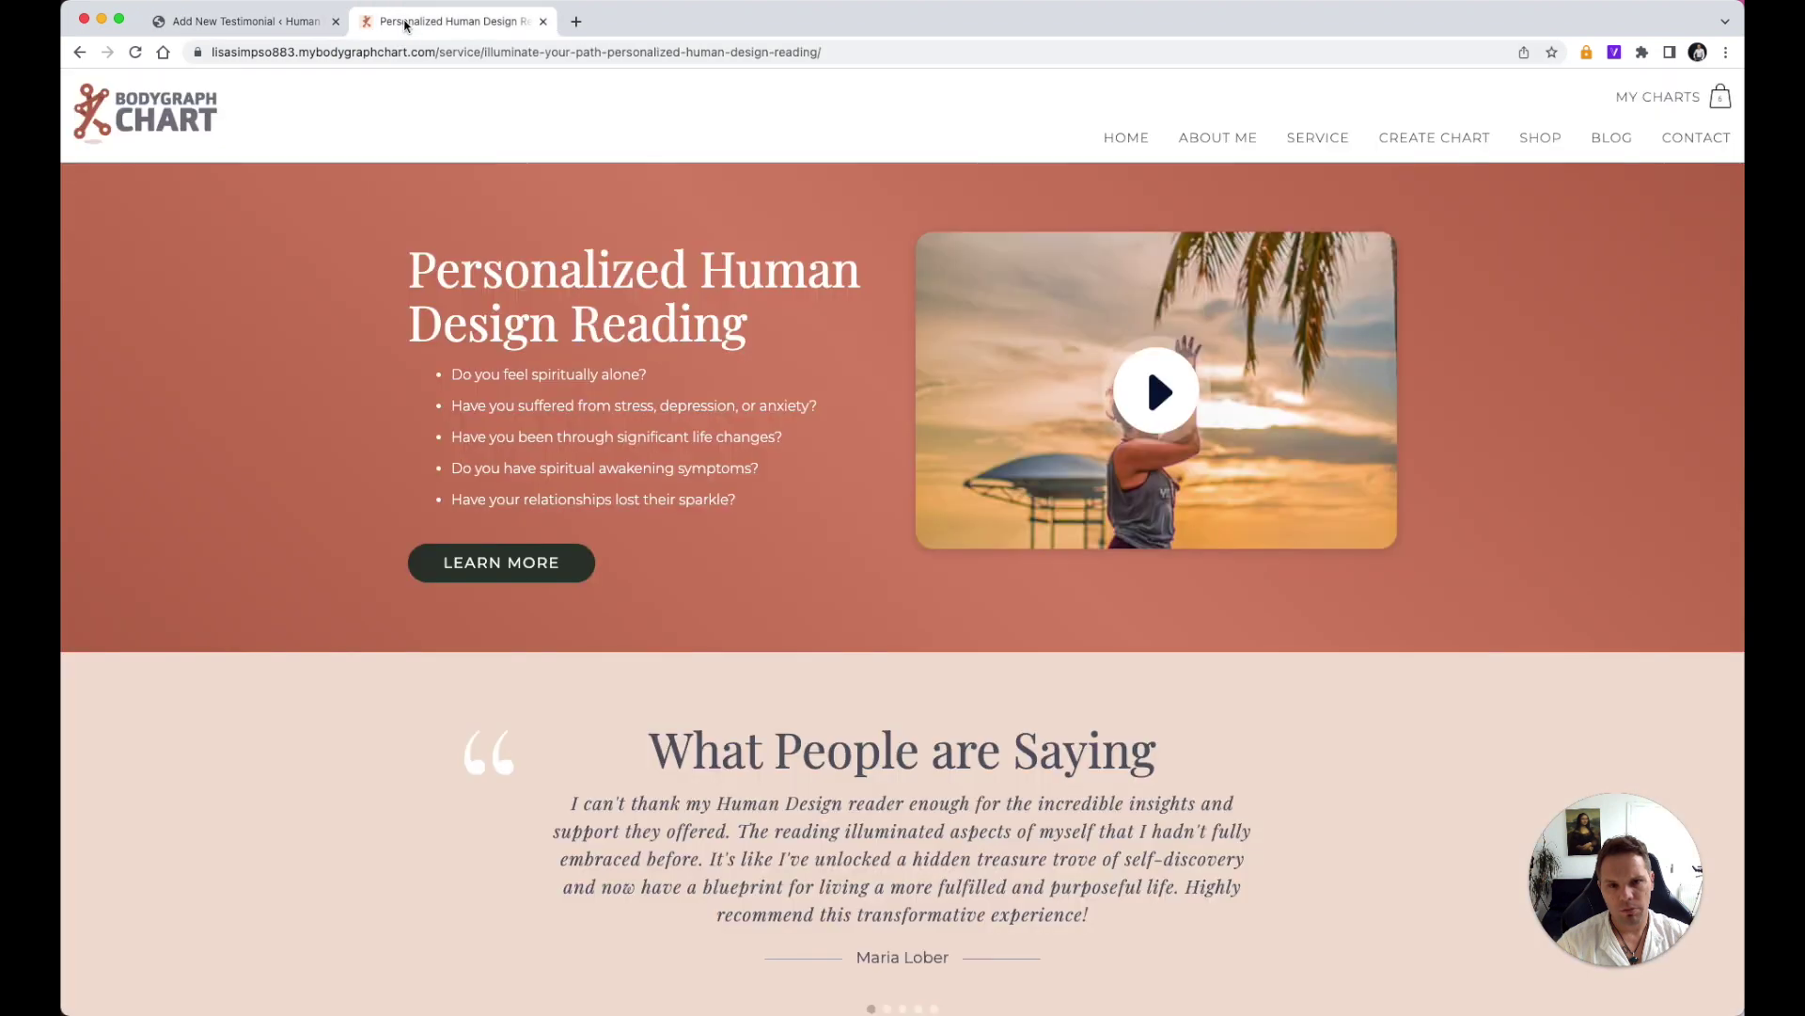
{"action": "scroll", "coordinate": [648, 518], "scroll_direction": "down", "scroll_amount": 2}
{"action": "left_click_drag", "start_coordinate": [648, 518], "coordinate": [1015, 769]}
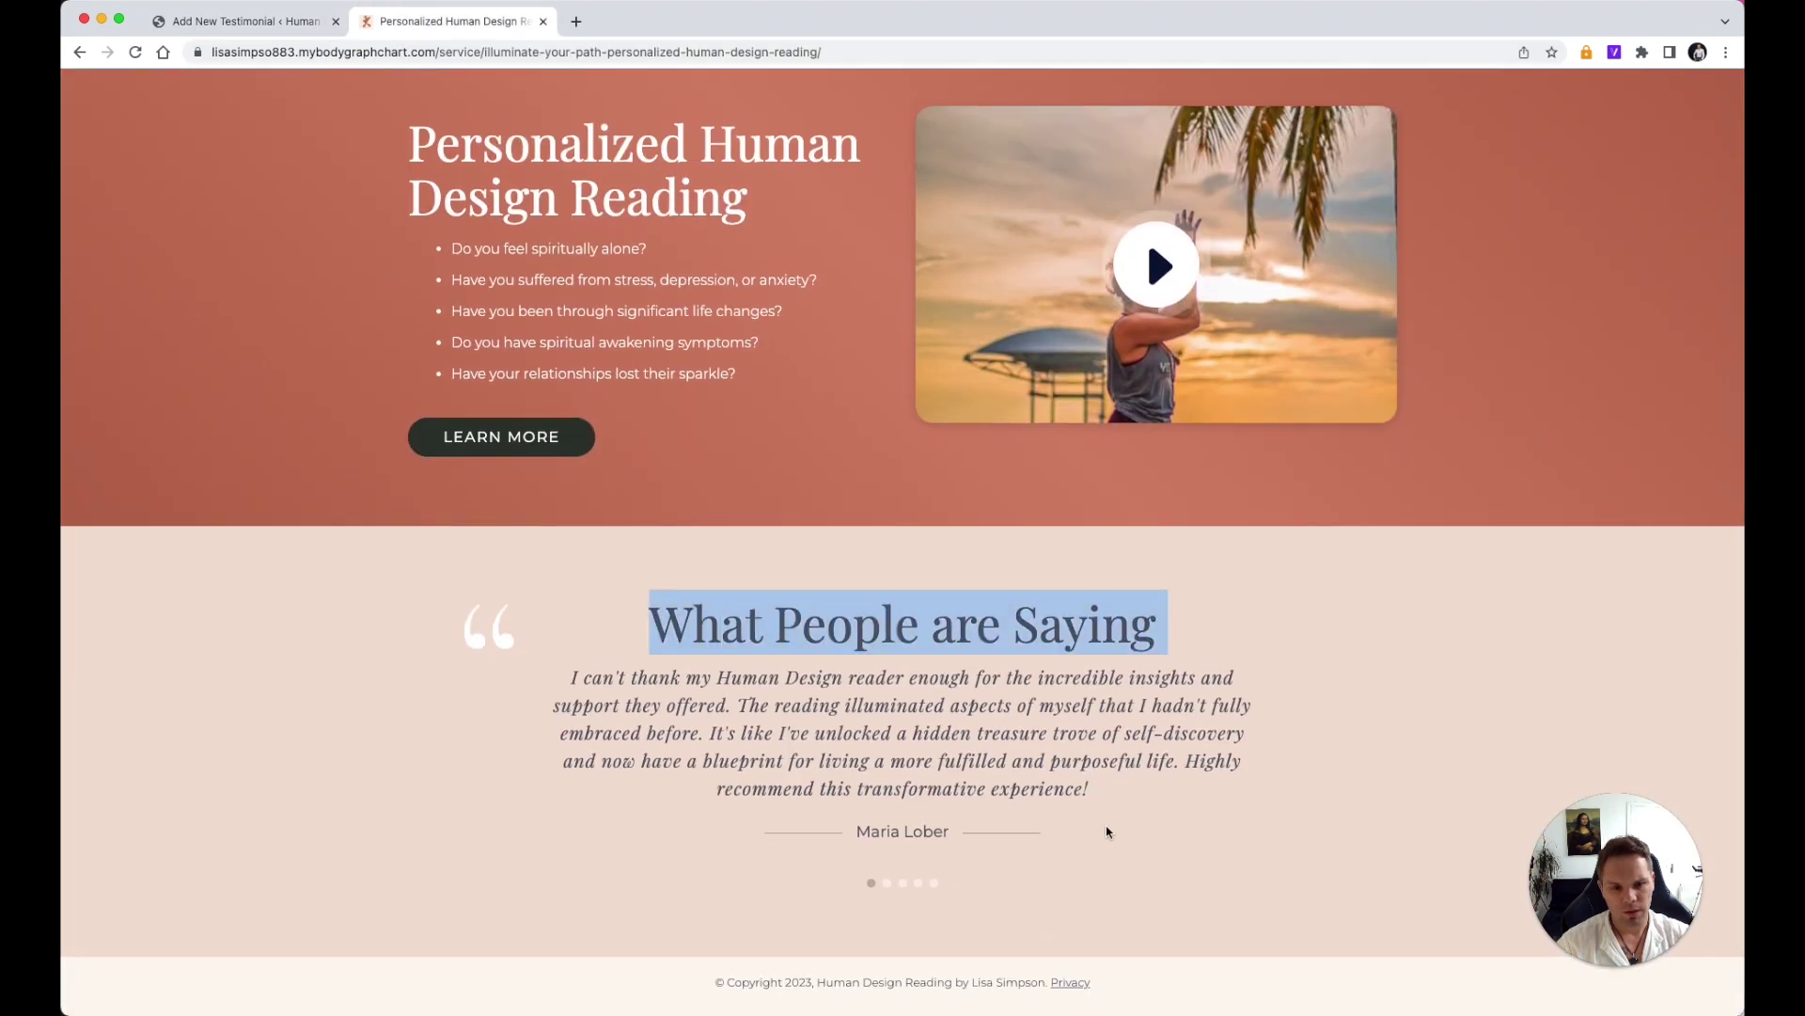
{"action": "left_click", "coordinate": [887, 882]}
{"action": "left_click", "coordinate": [902, 882]}
{"action": "left_click", "coordinate": [919, 885]}
{"action": "left_click", "coordinate": [933, 886]}
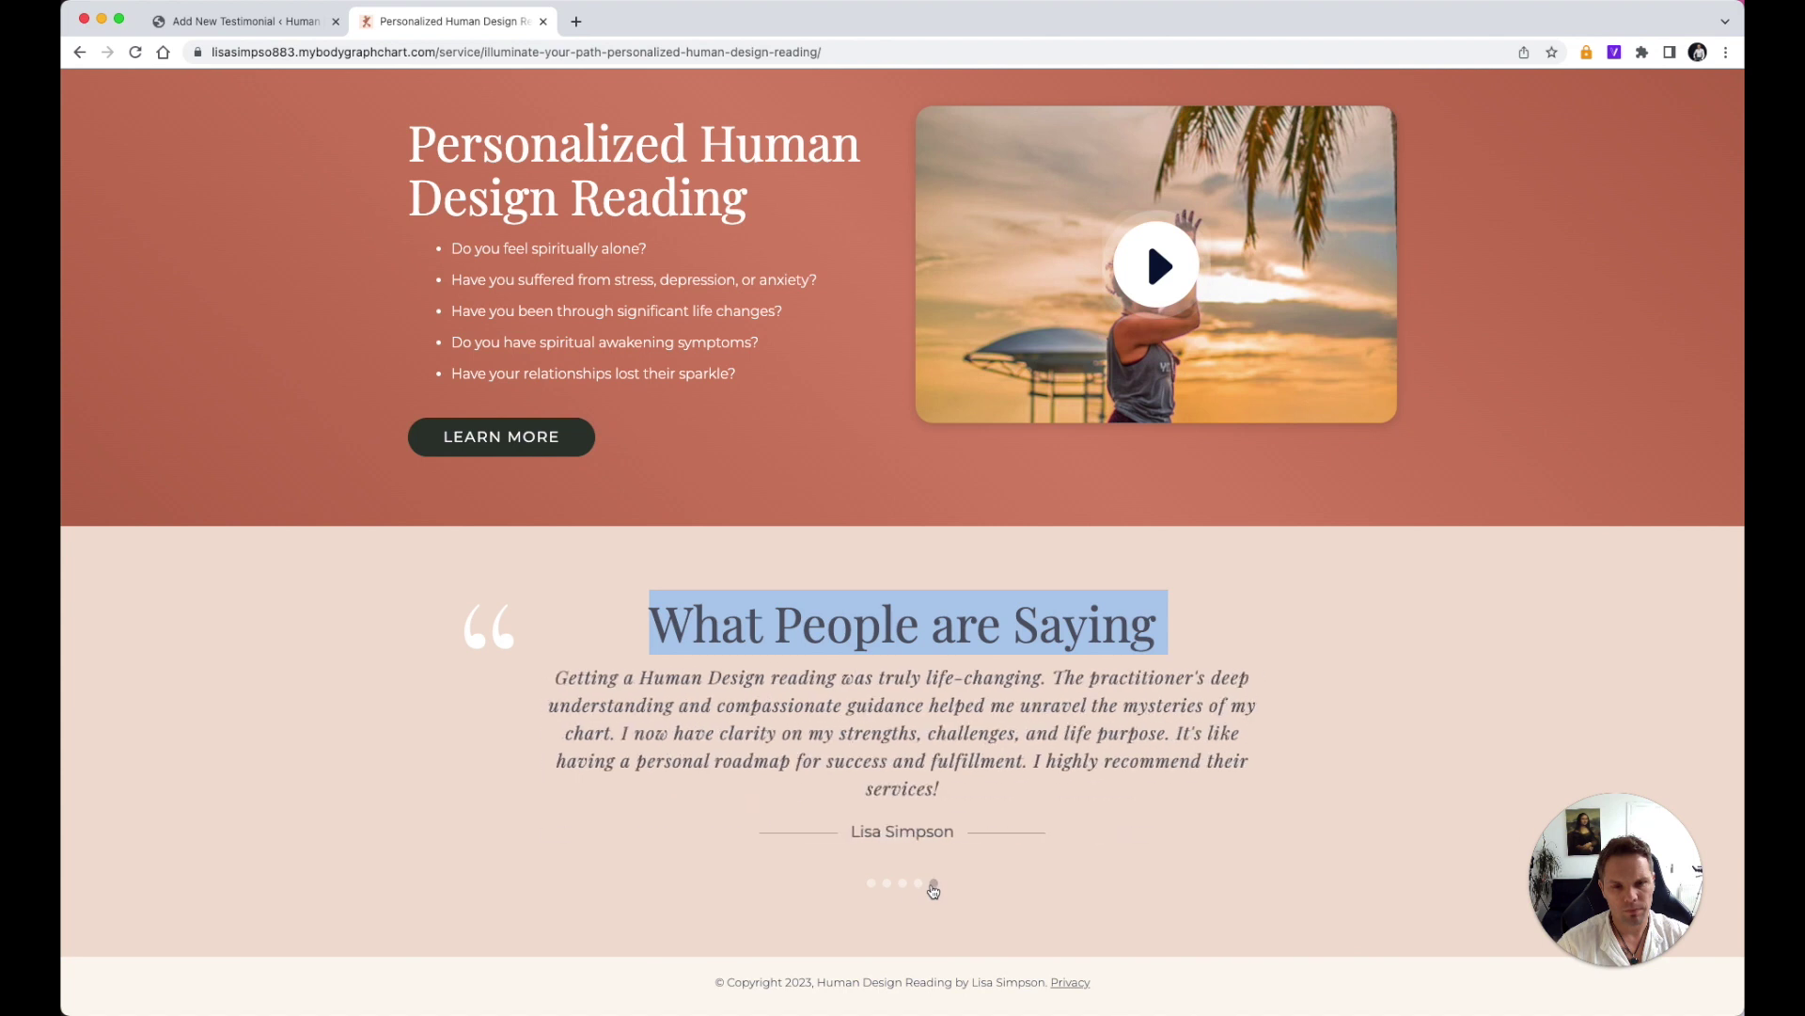
Step: Return to the WordPress admin and open the list of all products to look at the Human Design Report entry
{"action": "left_click", "coordinate": [272, 24]}
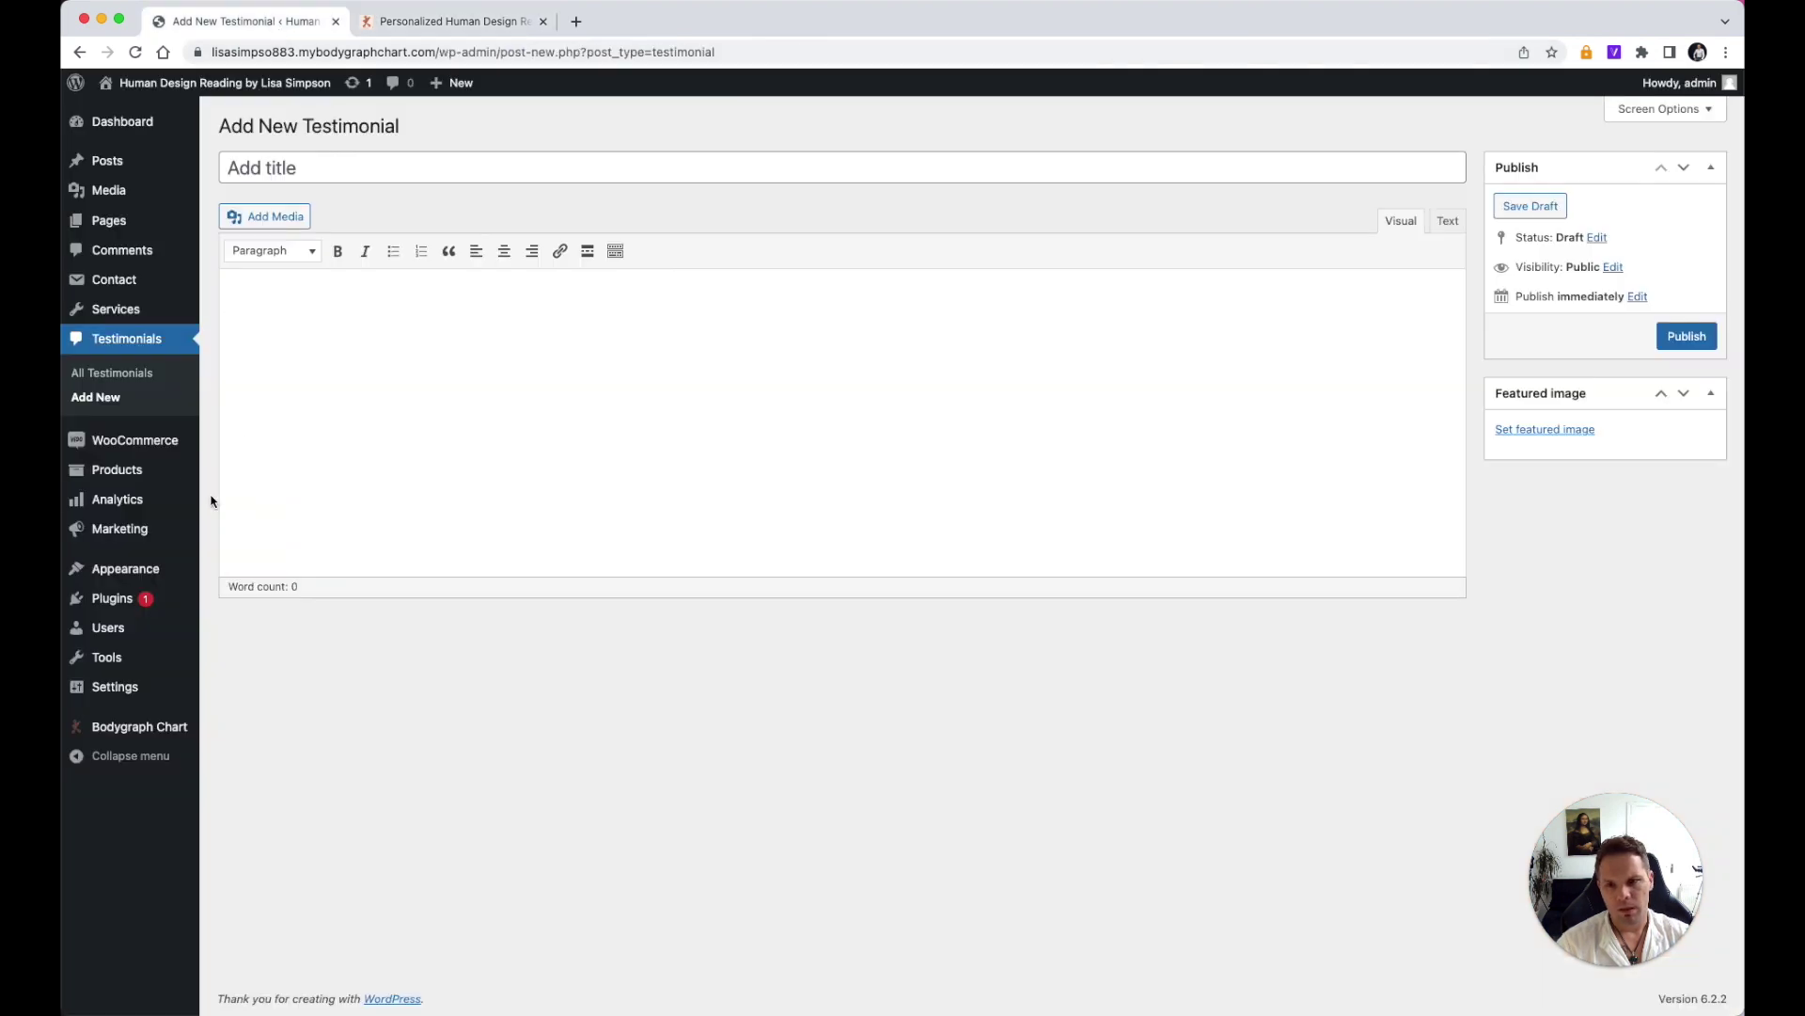
{"action": "mouse_move", "coordinate": [149, 444]}
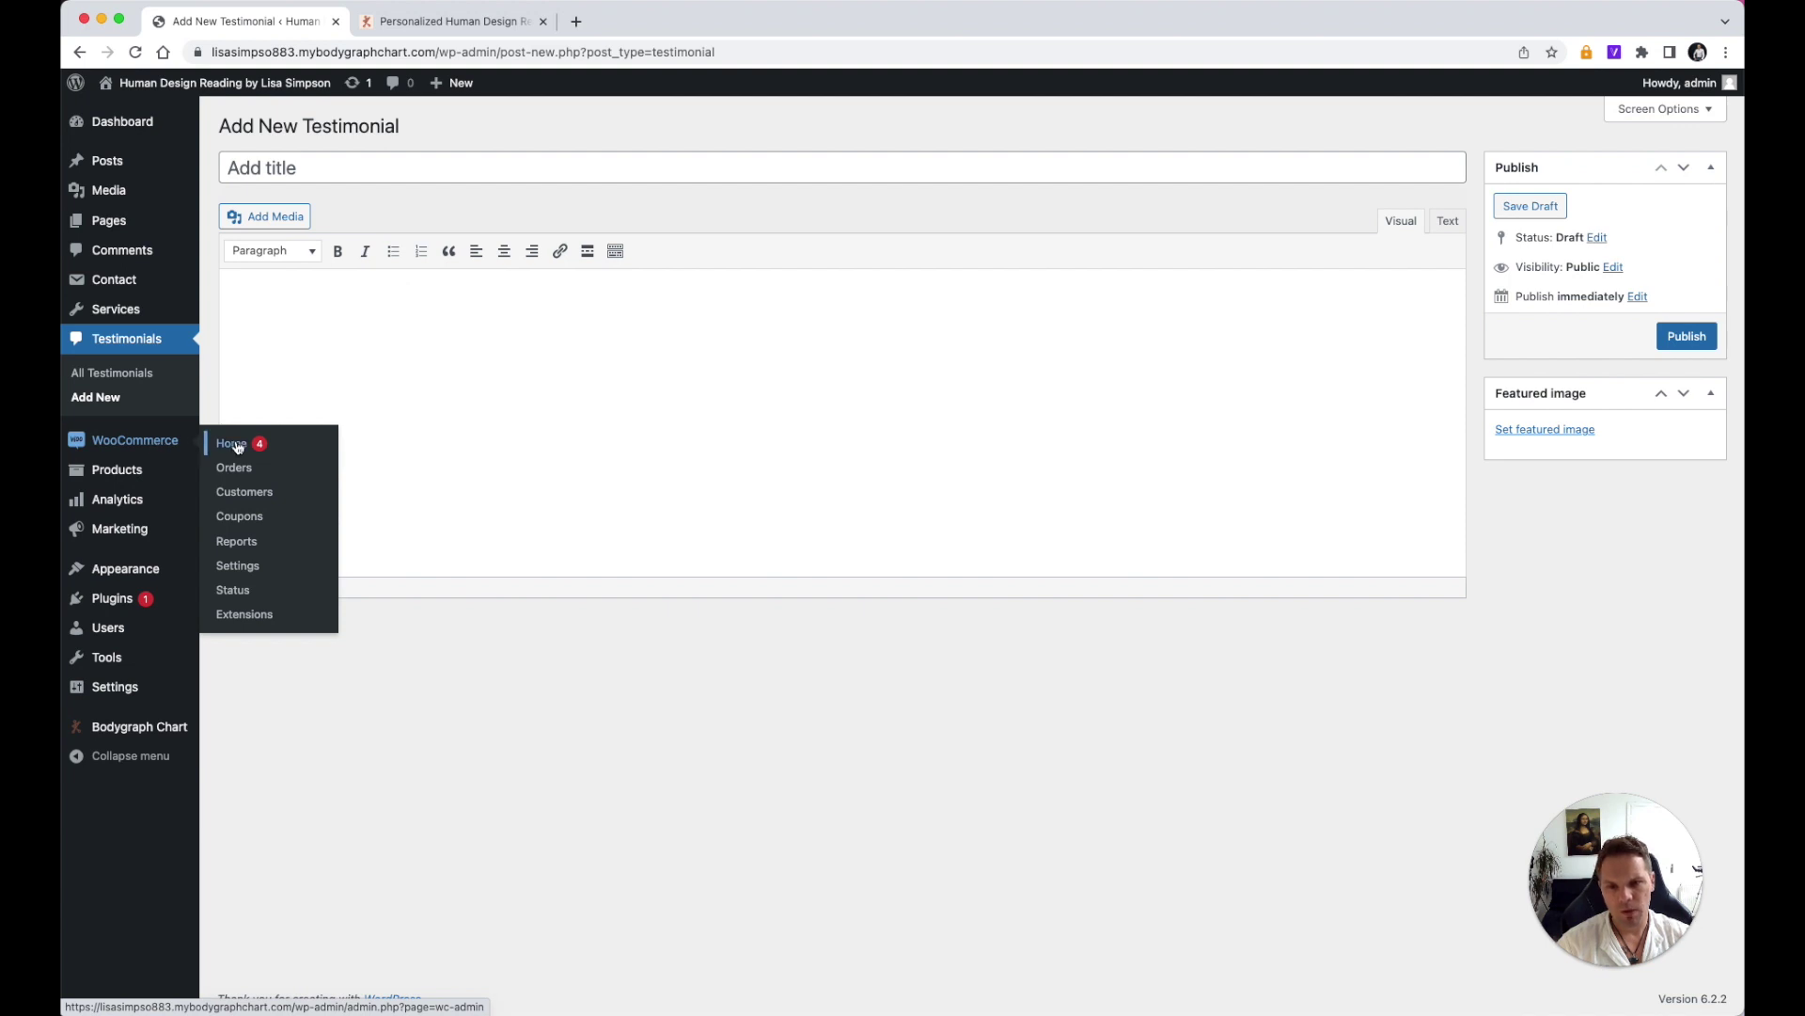
{"action": "mouse_move", "coordinate": [111, 476]}
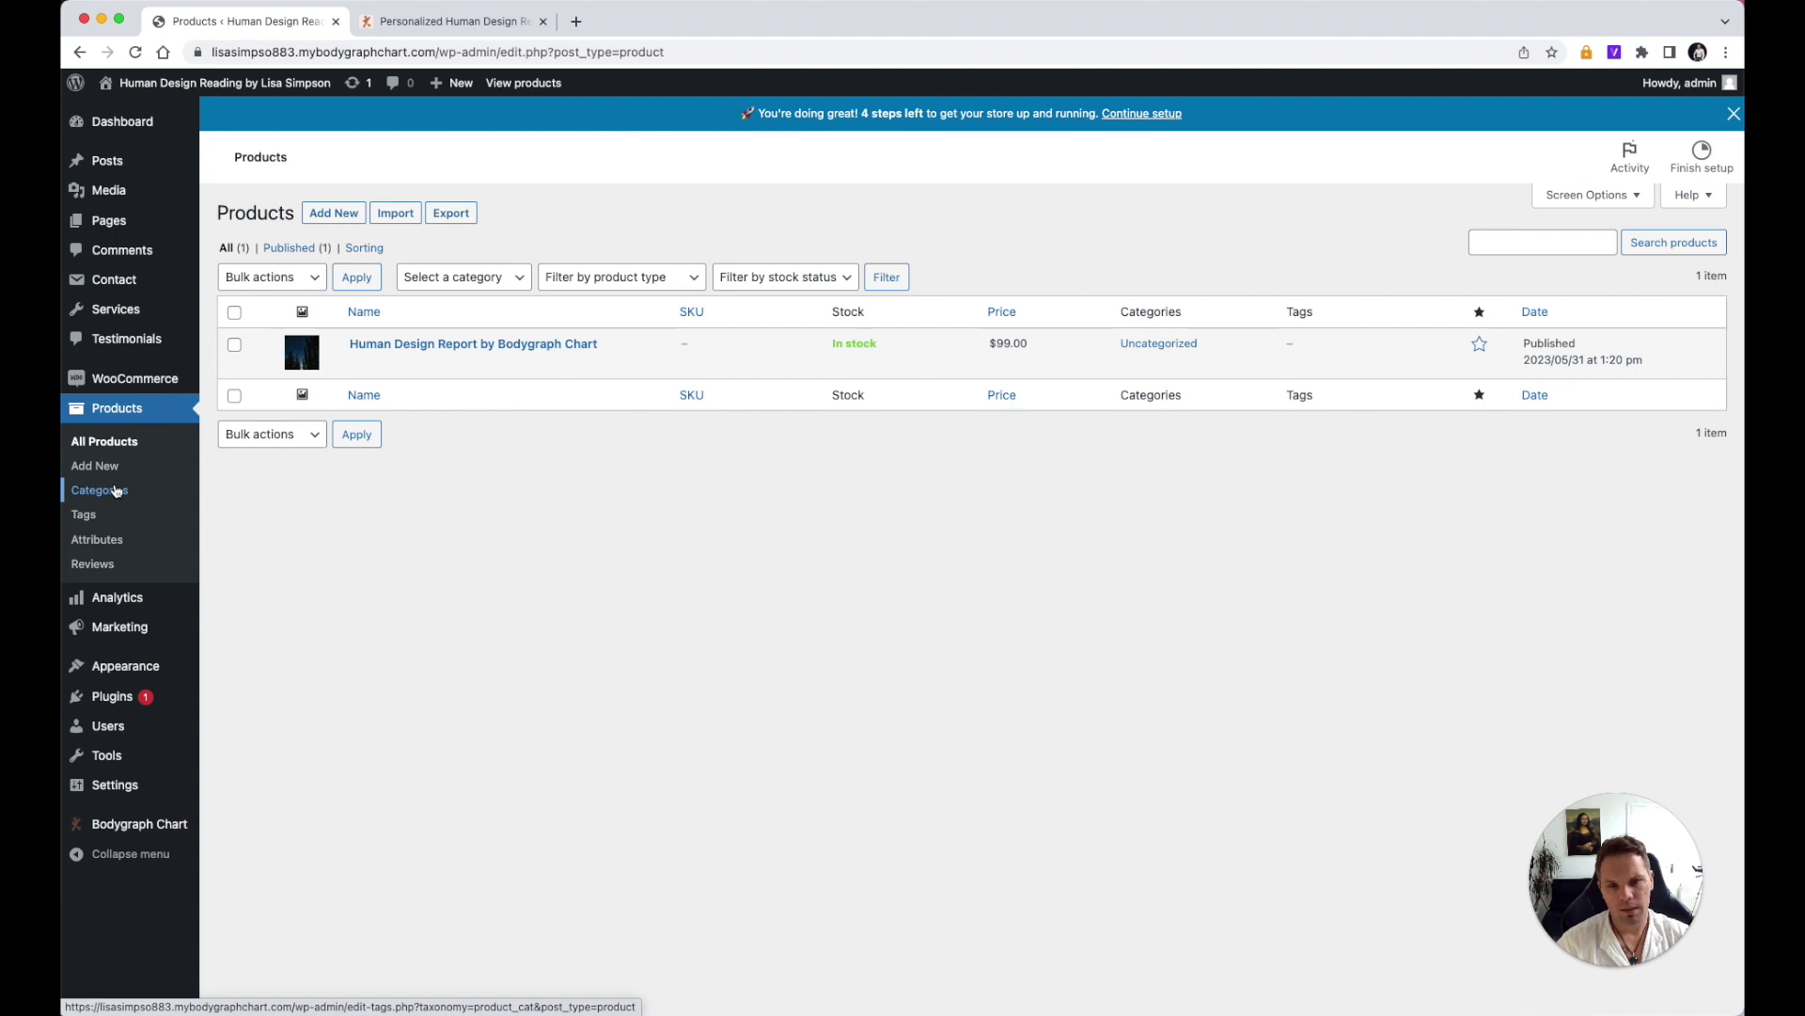
{"action": "left_click_drag", "start_coordinate": [349, 344], "coordinate": [605, 344]}
{"action": "left_click", "coordinate": [589, 431]}
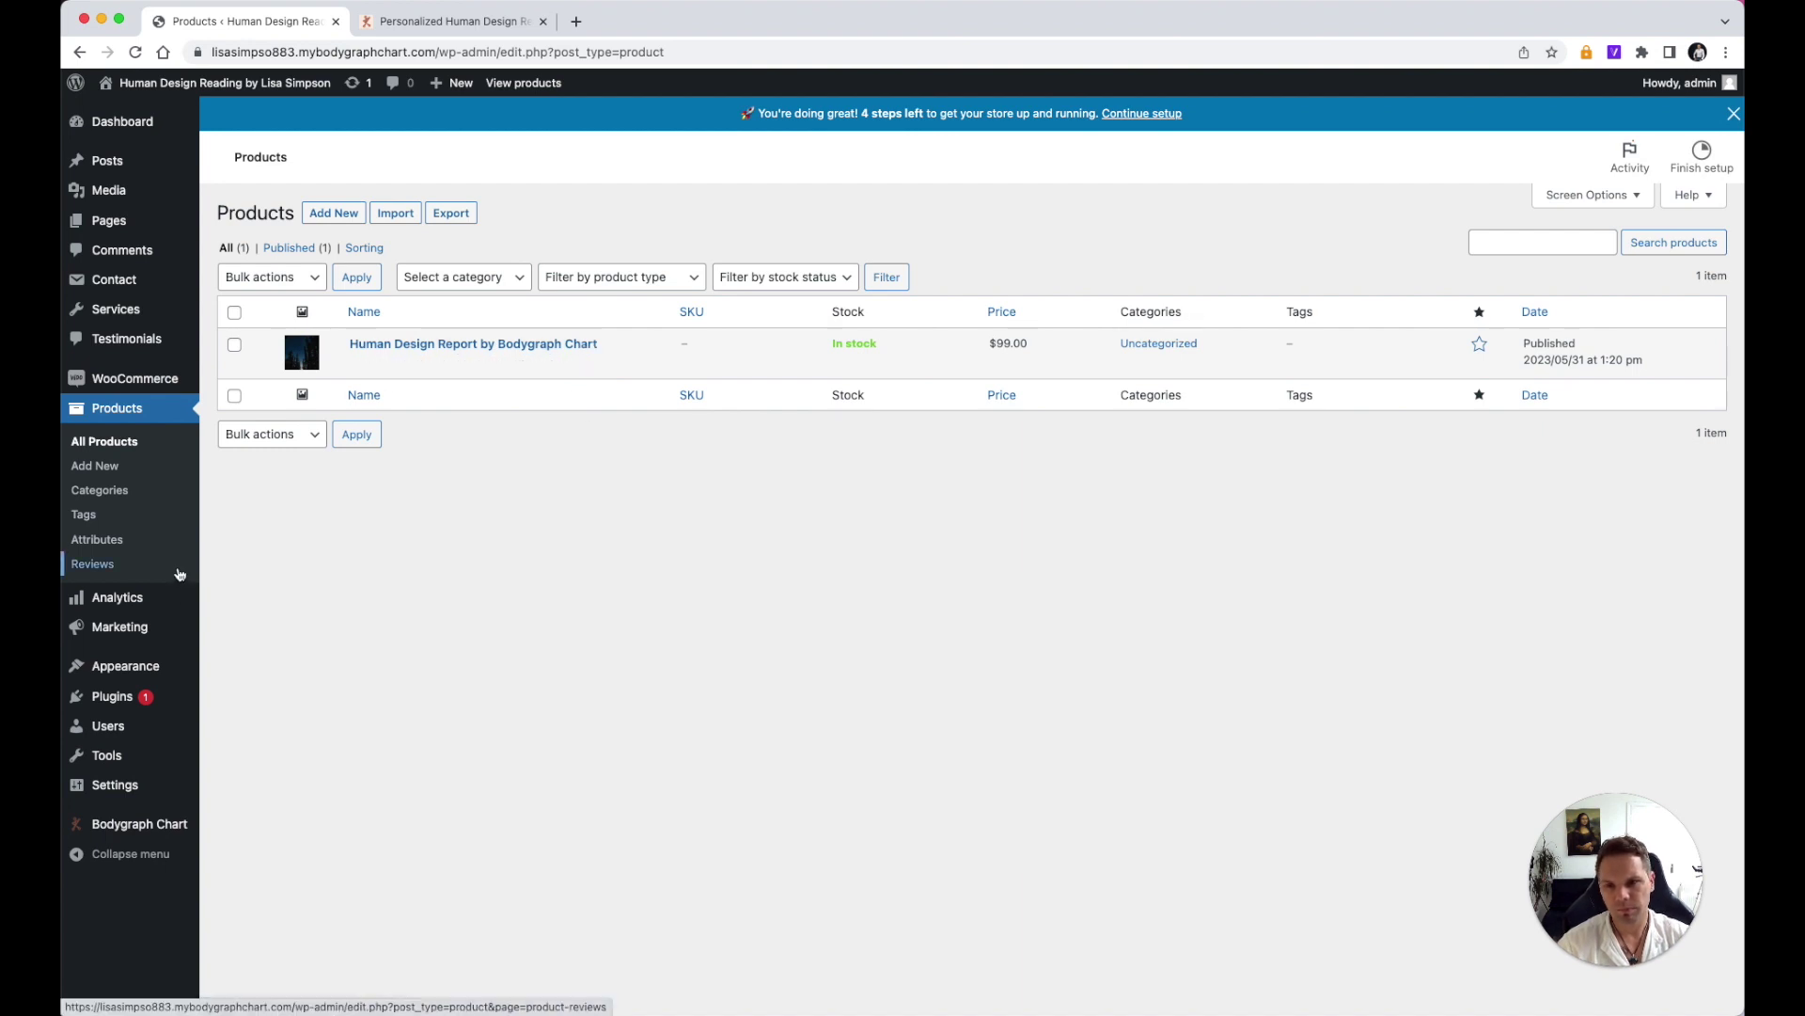
Step: Open the BodyGraph Chart settings page in the WordPress admin
{"action": "mouse_move", "coordinate": [137, 671]}
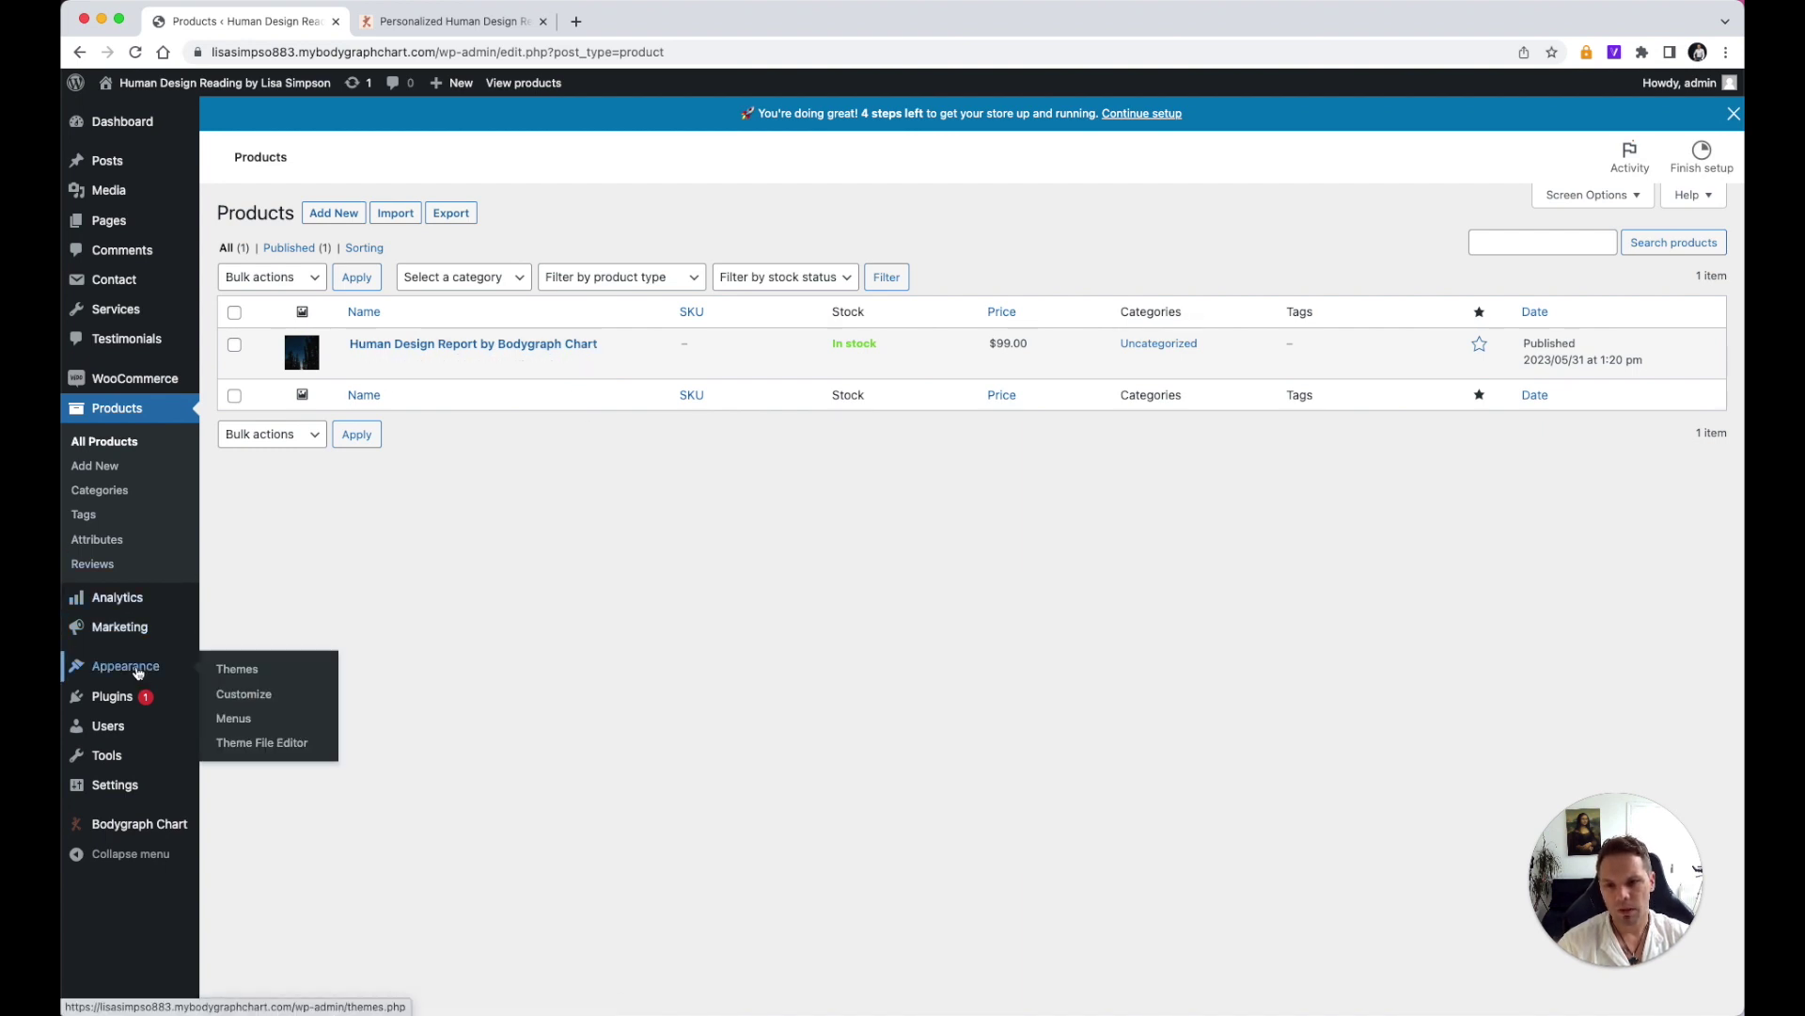
{"action": "mouse_move", "coordinate": [140, 629]}
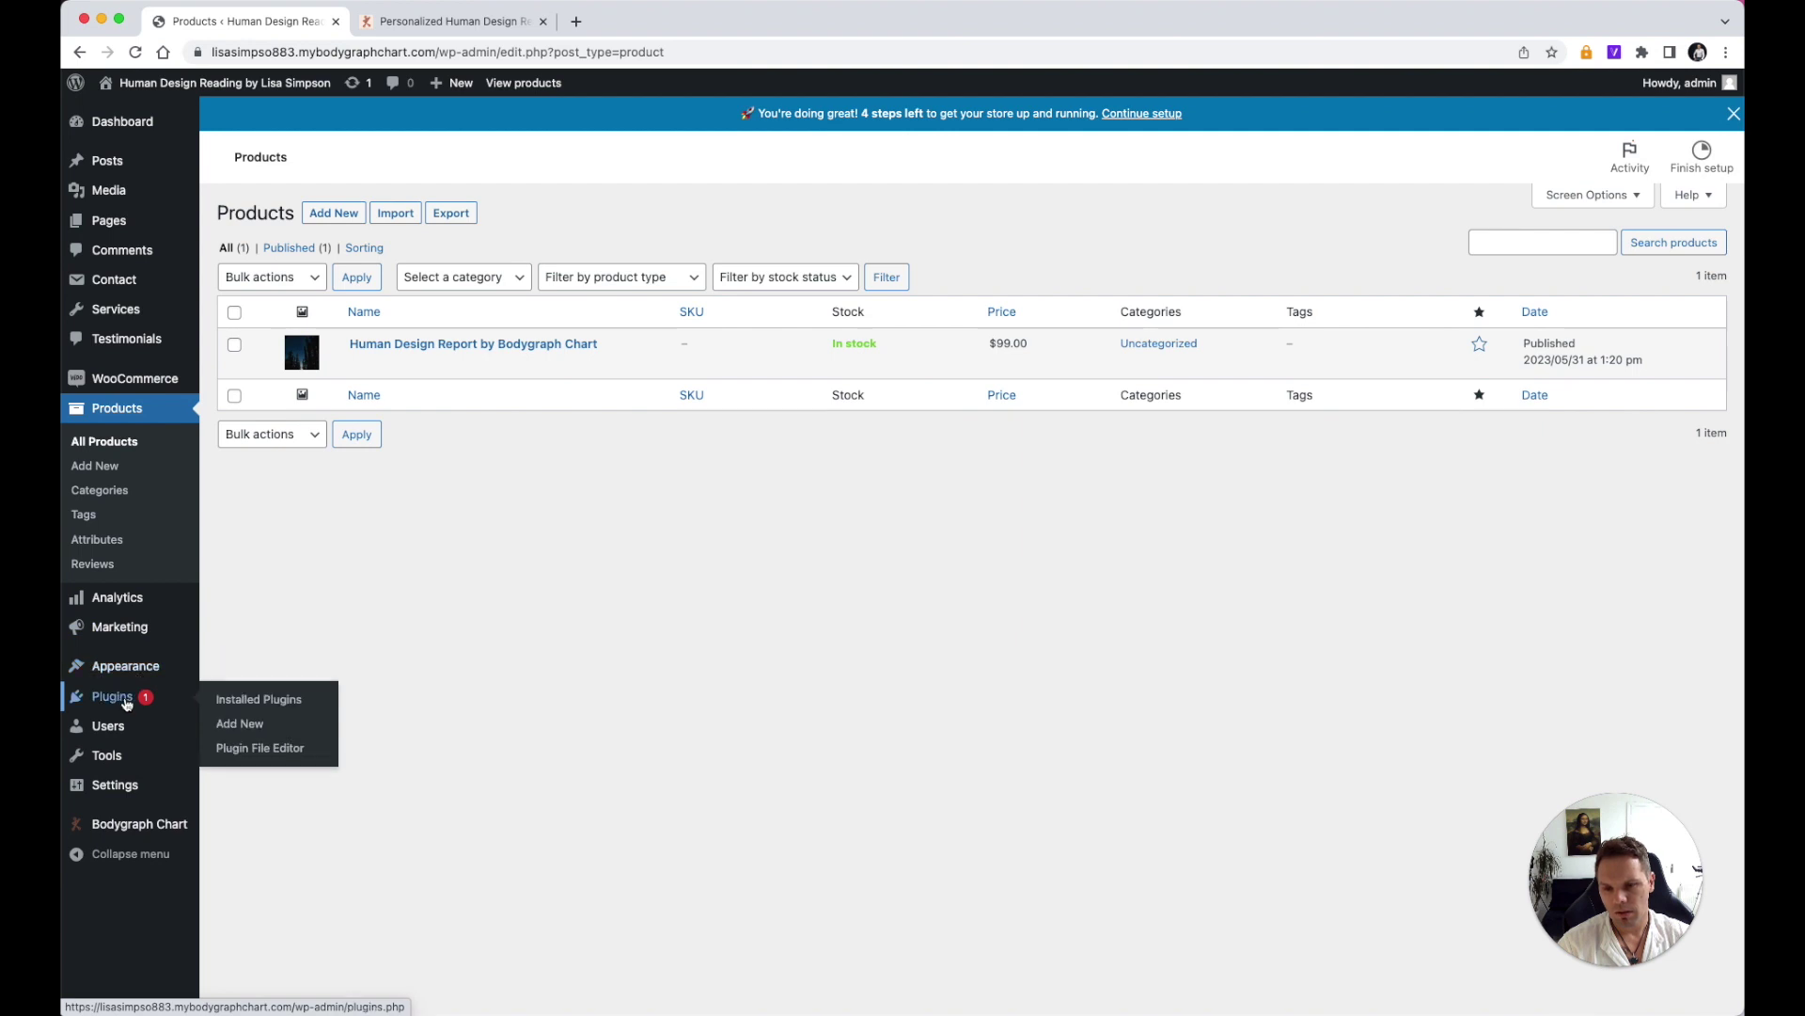
{"action": "mouse_move", "coordinate": [113, 794]}
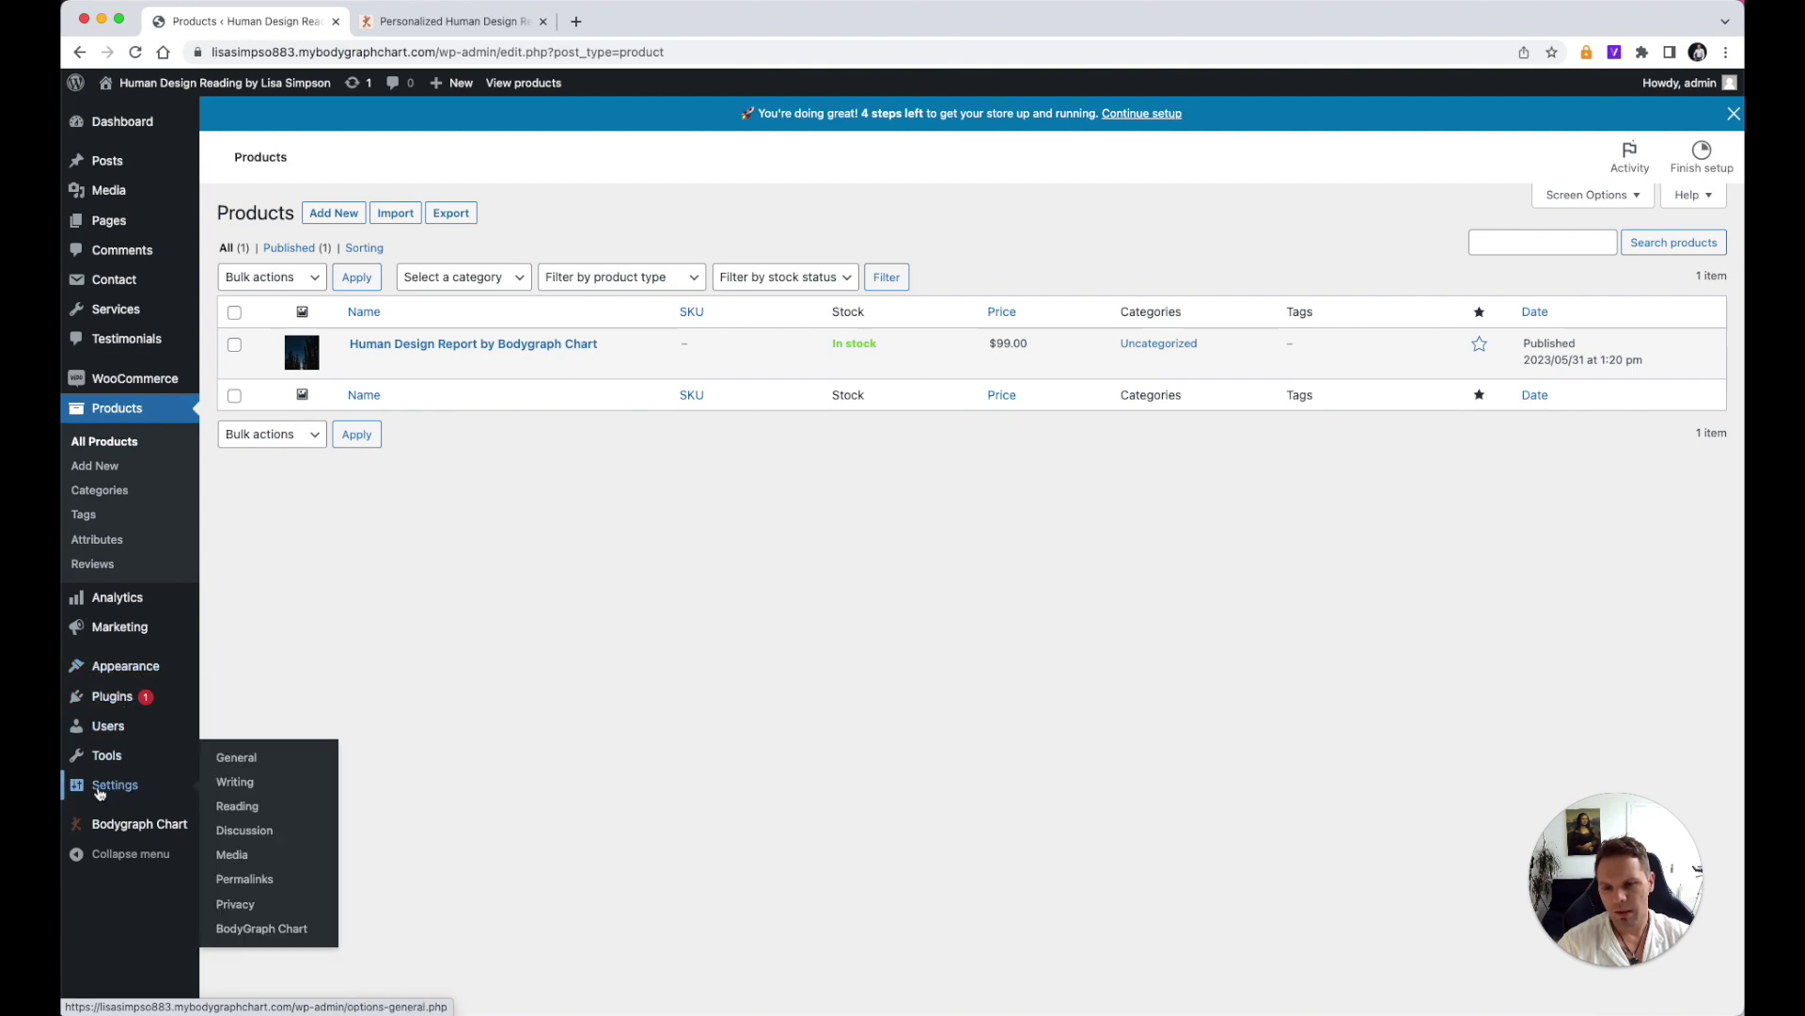
{"action": "left_click", "coordinate": [263, 929]}
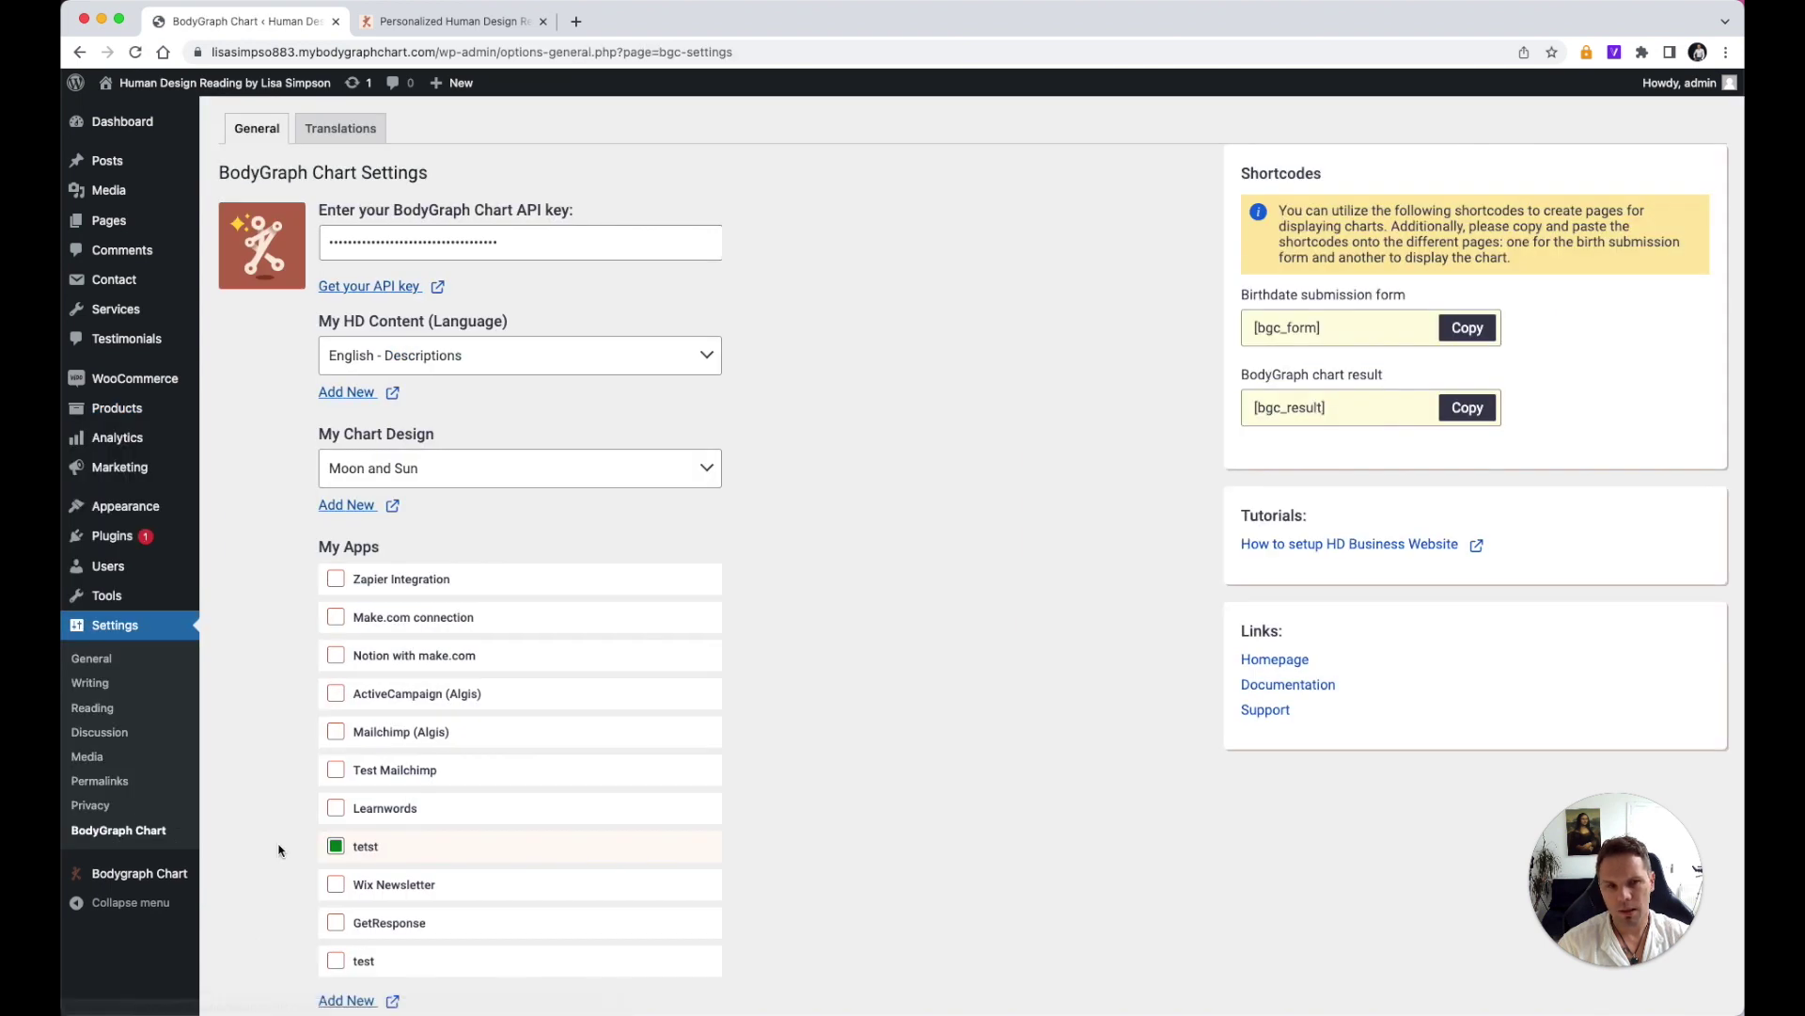
Step: Set the HD content language to Portuguese (Default) and the chart design to Mystic
{"action": "left_click", "coordinate": [414, 355]}
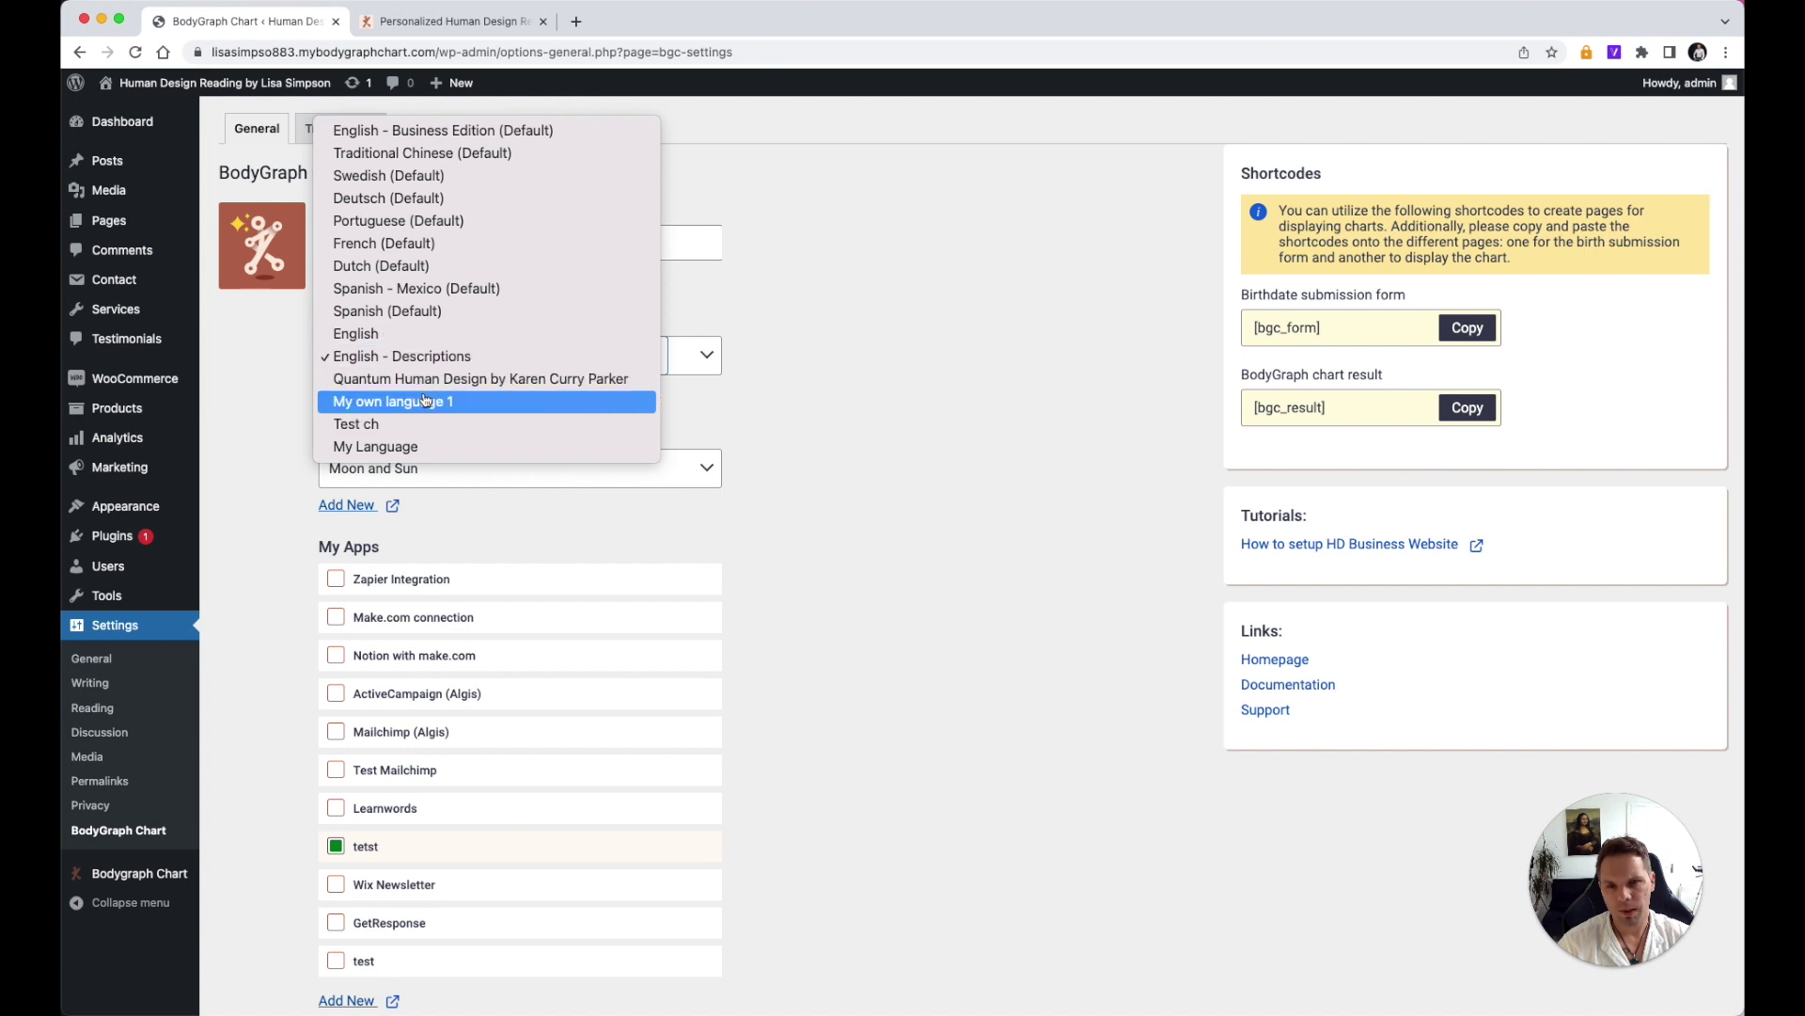
{"action": "left_click", "coordinate": [432, 222]}
{"action": "left_click", "coordinate": [469, 468]}
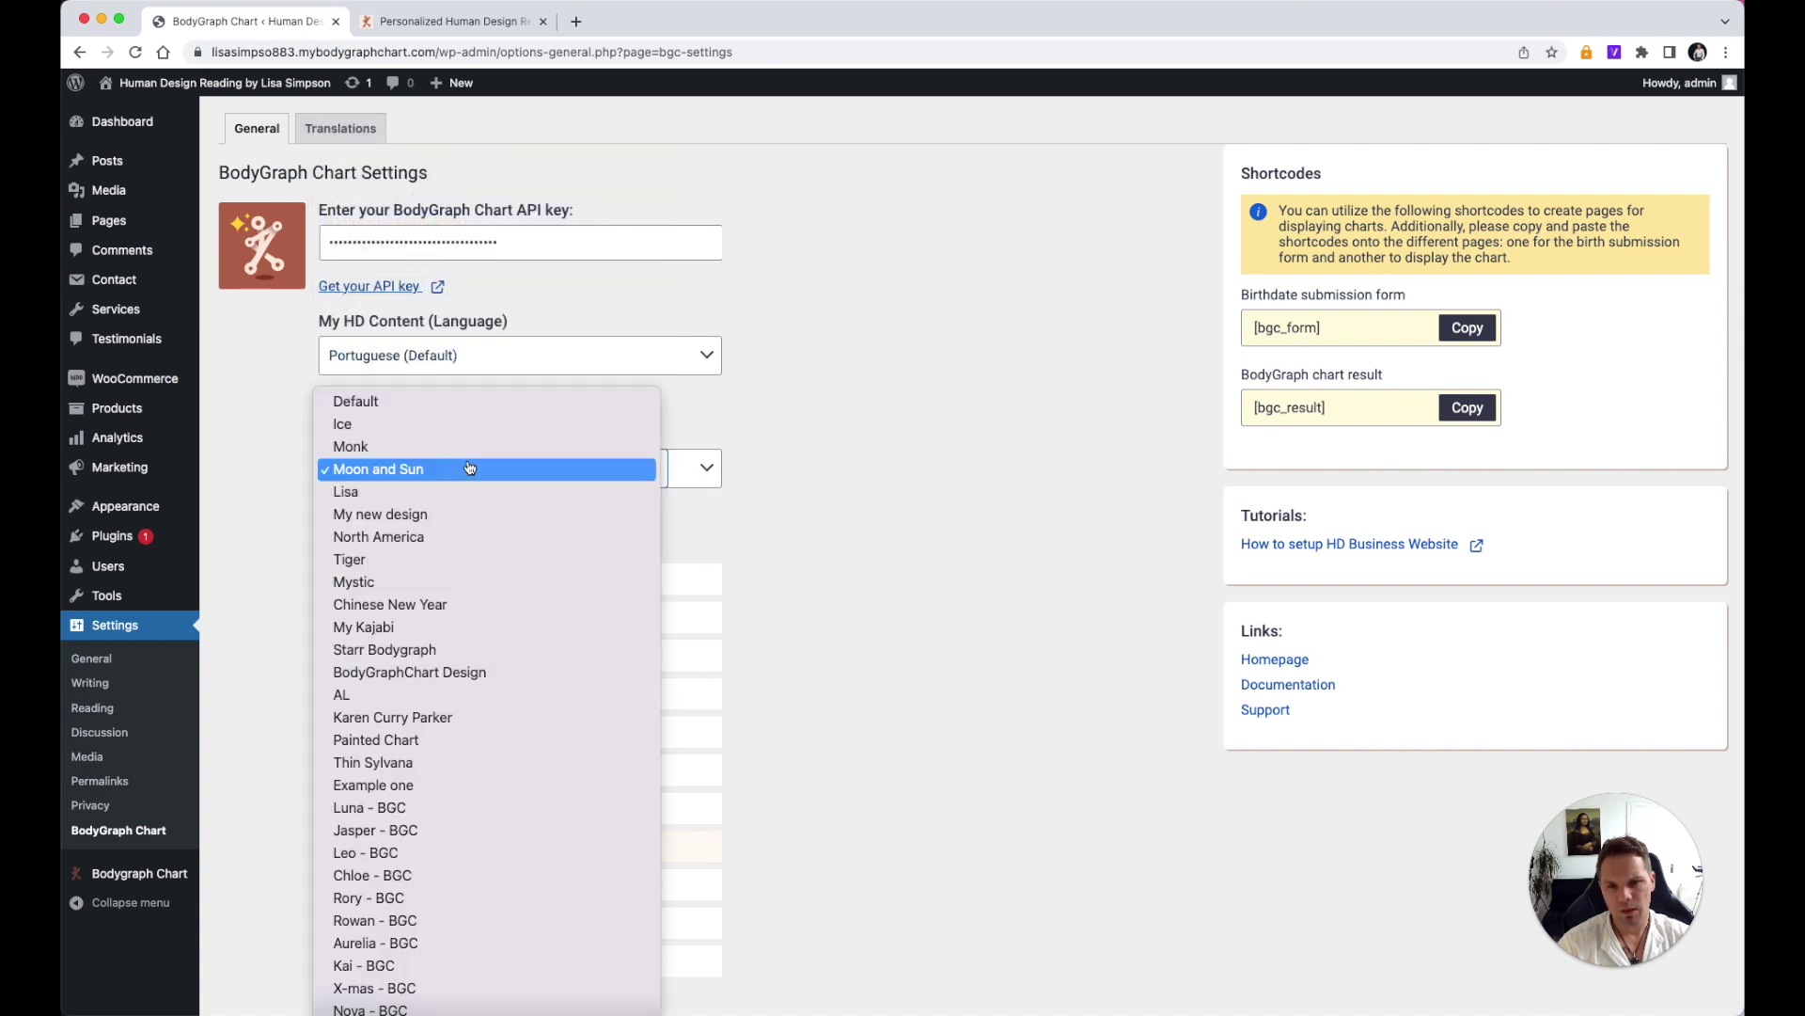
{"action": "left_click", "coordinate": [442, 582]}
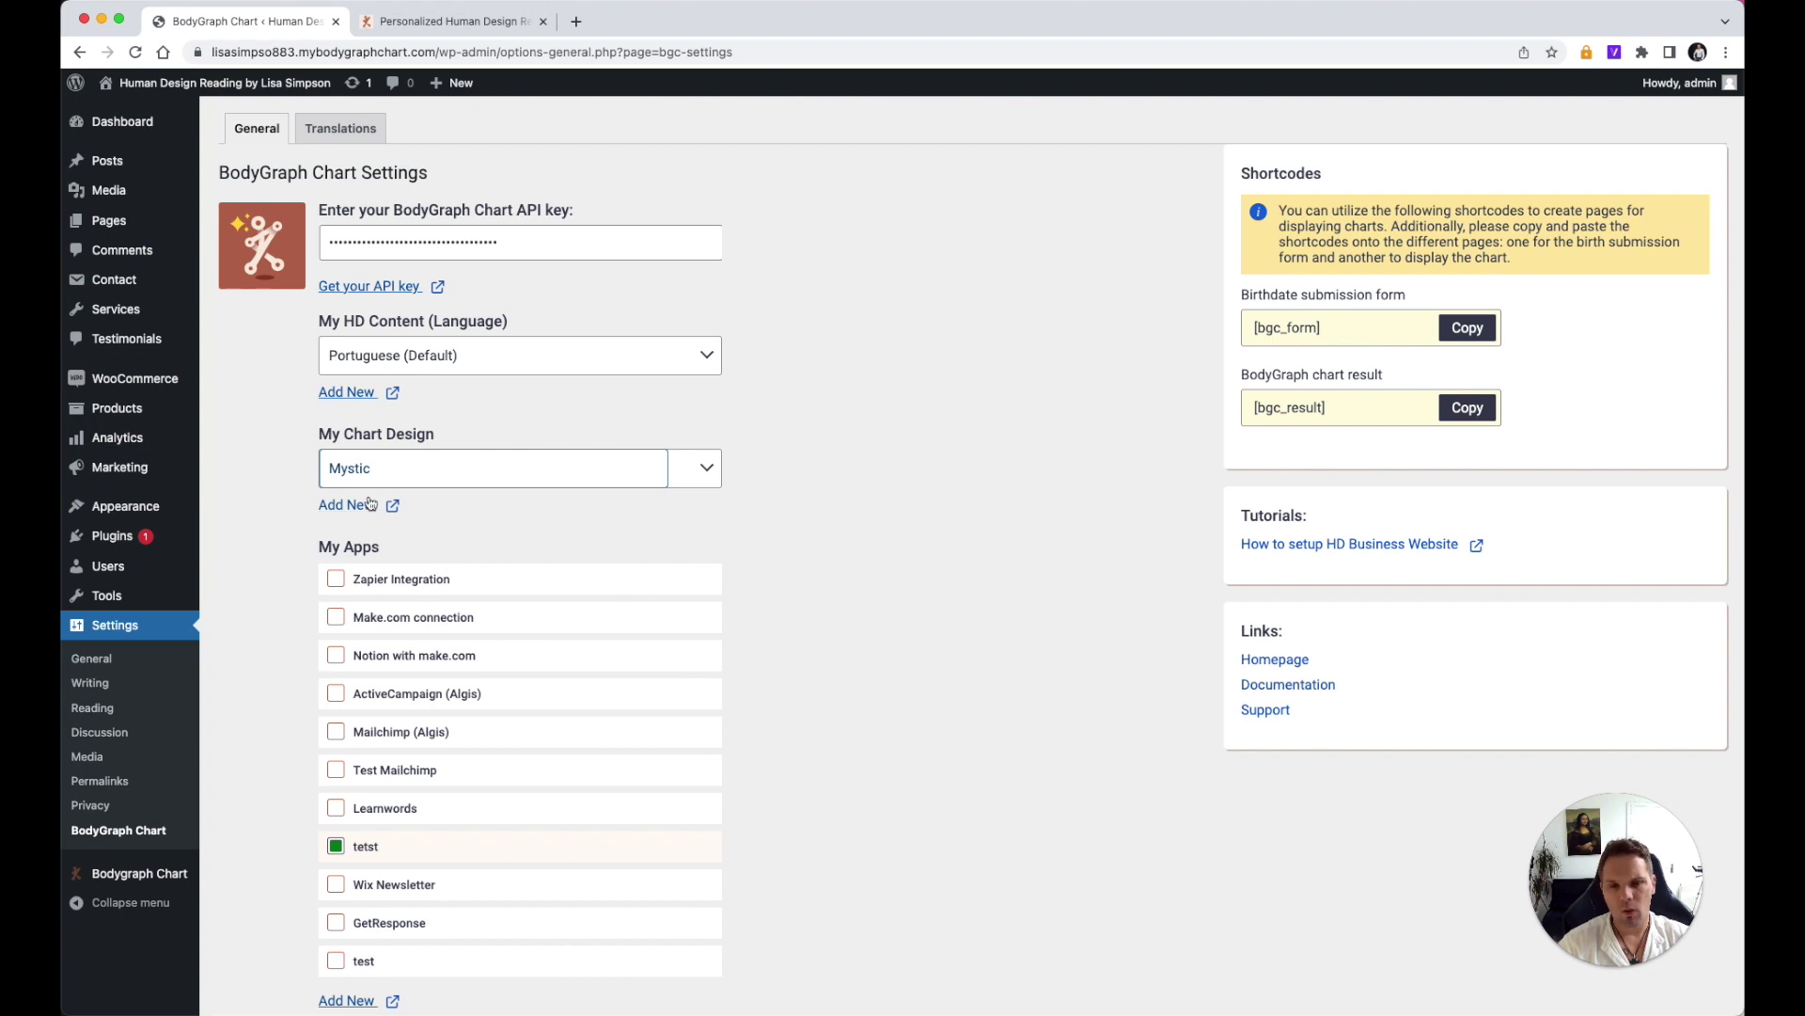
Step: Open the page for adding HD content languages in the BodyGraph Chart app and look over the list
{"action": "left_click", "coordinate": [361, 397]}
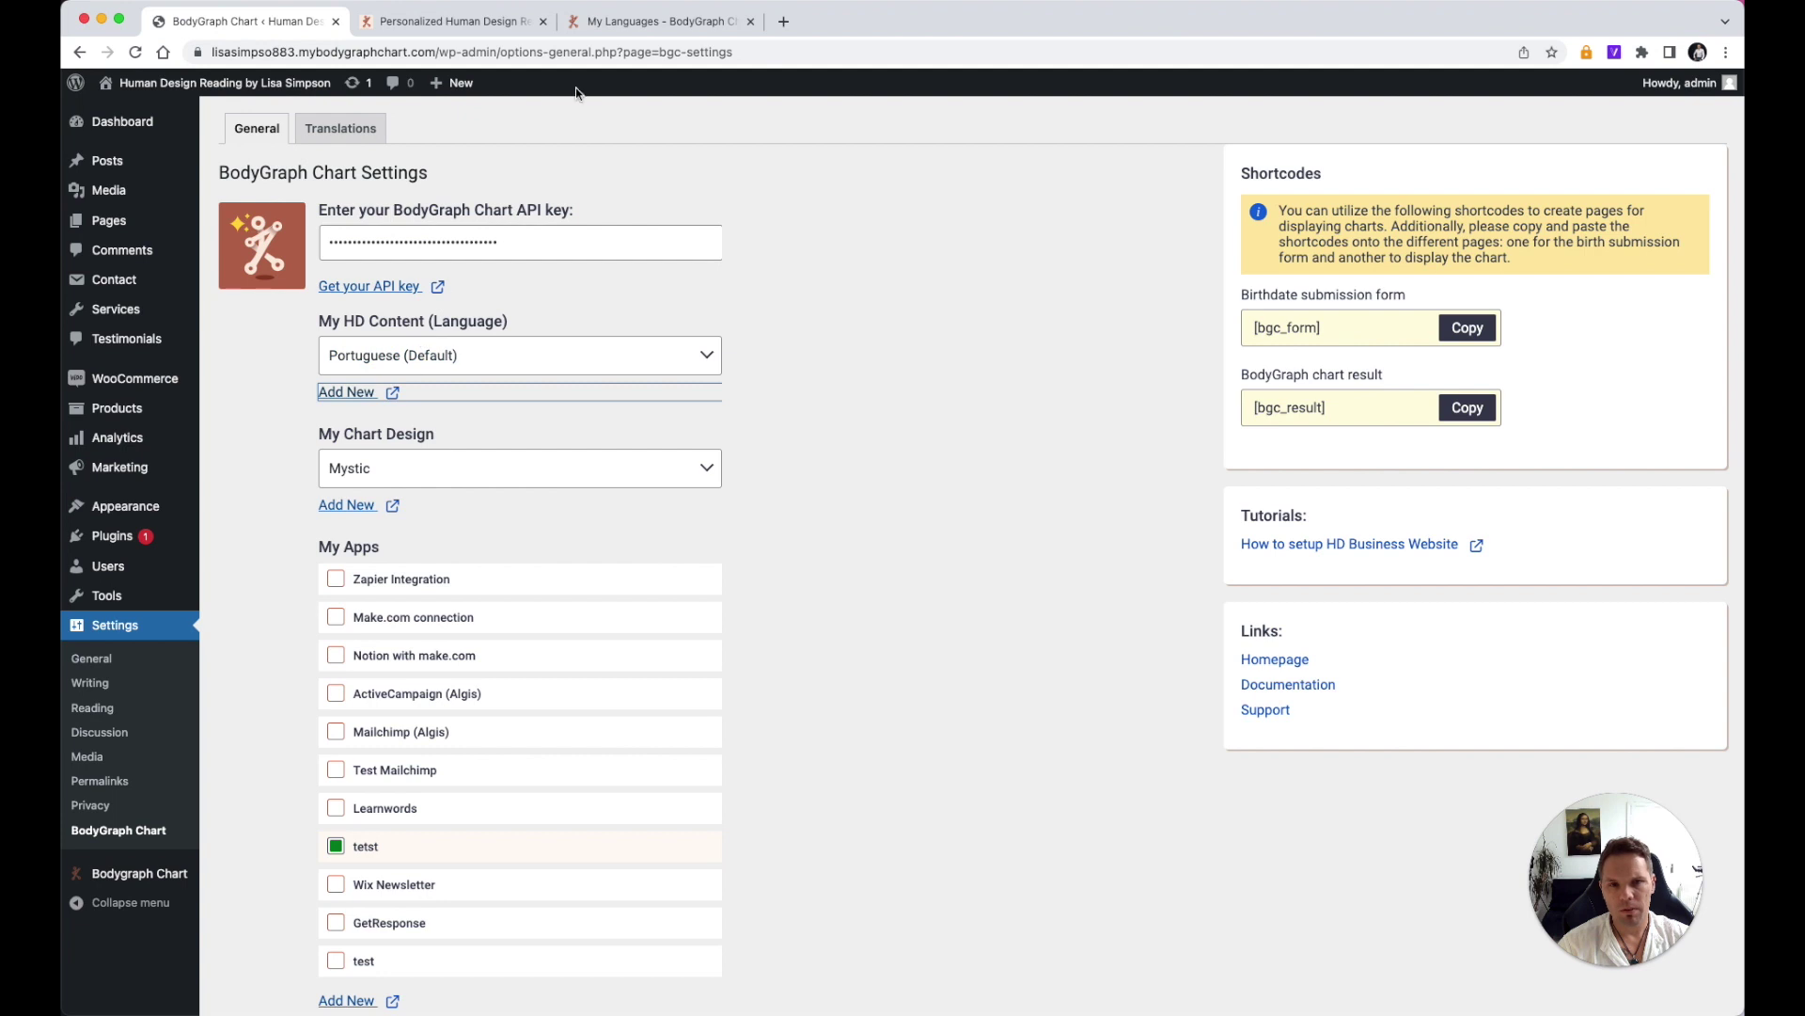
{"action": "left_click", "coordinate": [473, 363]}
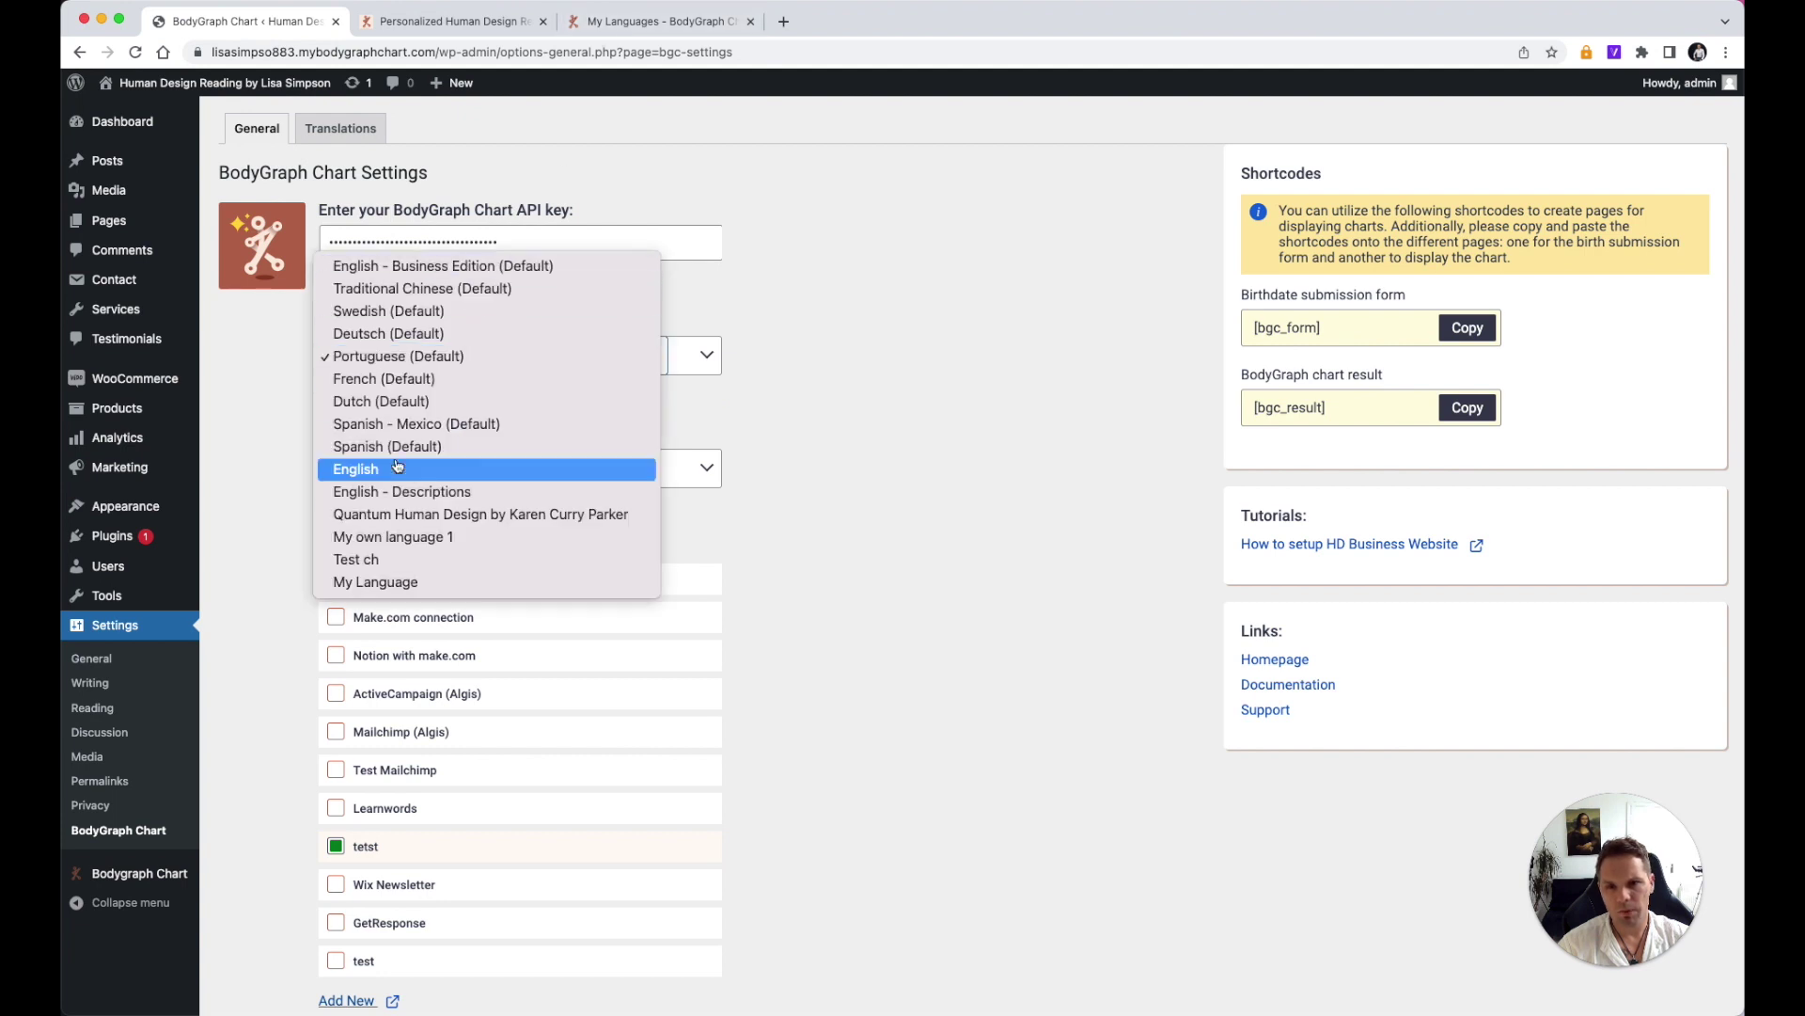
{"action": "key", "text": "Escape"}
{"action": "left_click", "coordinate": [631, 23]}
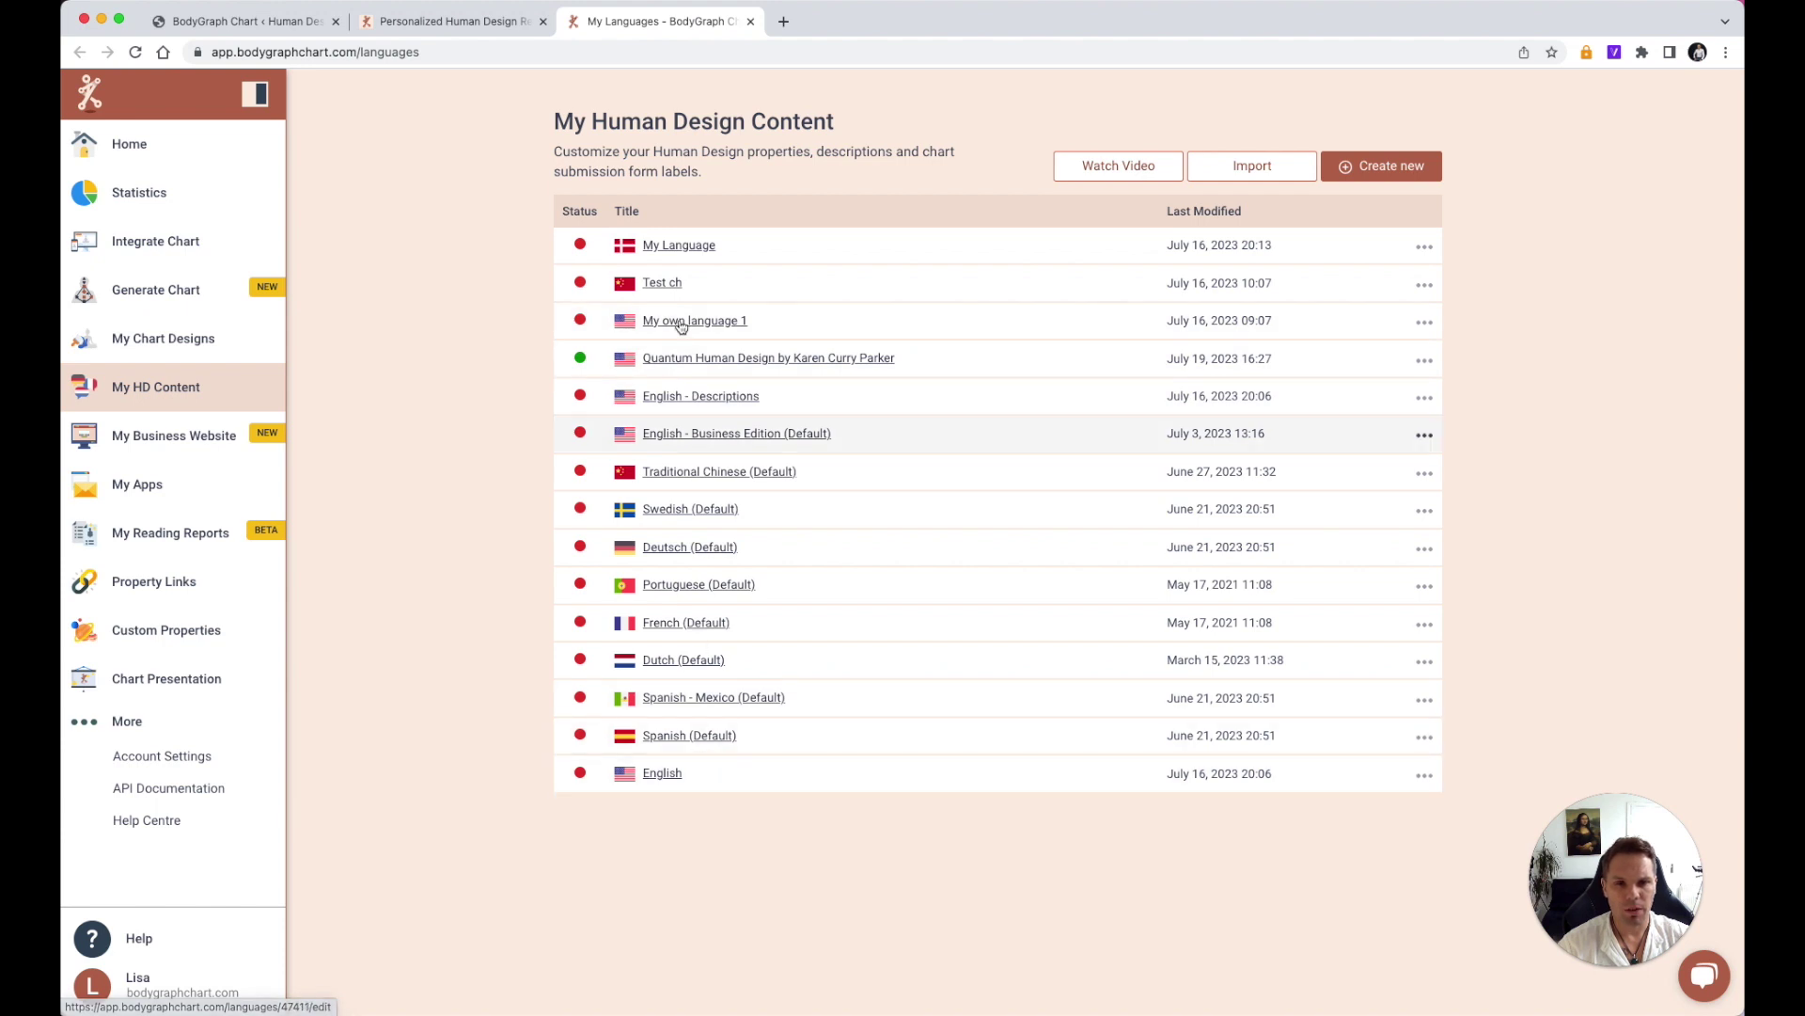
Step: Open the chart designs page from the WordPress BodyGraph Chart settings and browse the available designs
{"action": "left_click", "coordinate": [415, 29]}
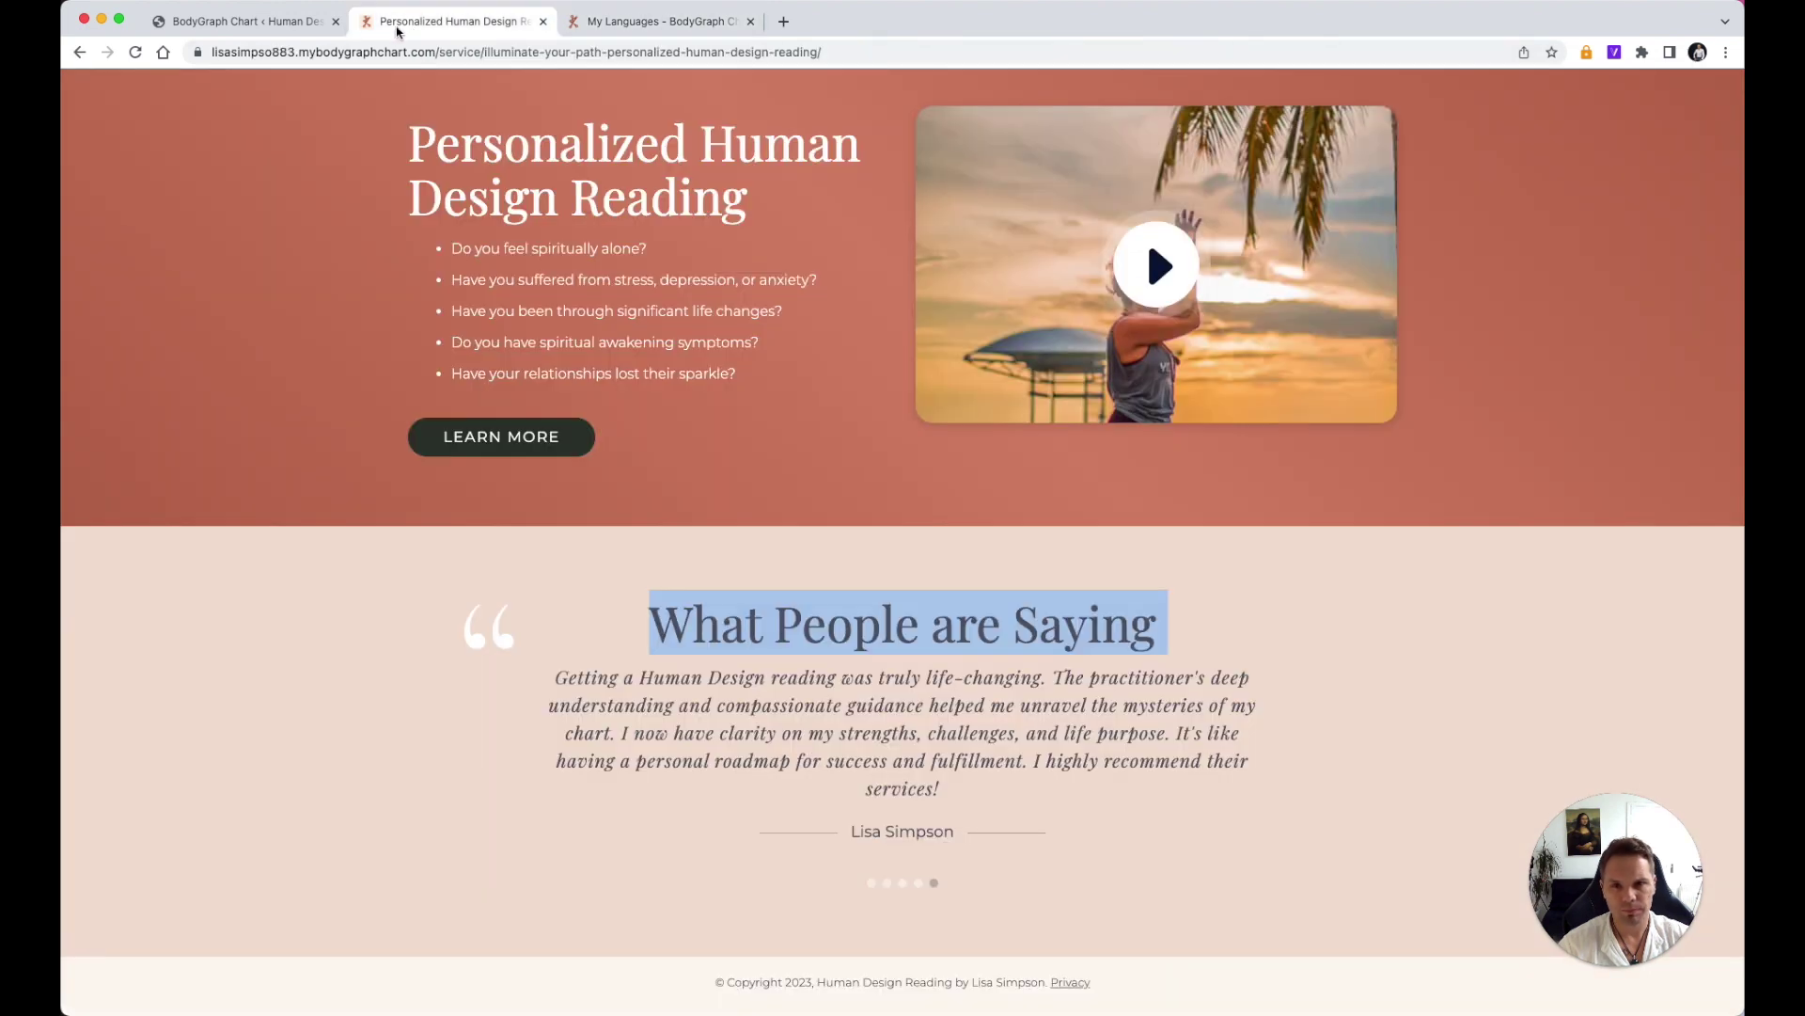
{"action": "left_click", "coordinate": [306, 31]}
{"action": "left_click", "coordinate": [346, 505]}
{"action": "left_click", "coordinate": [820, 26]}
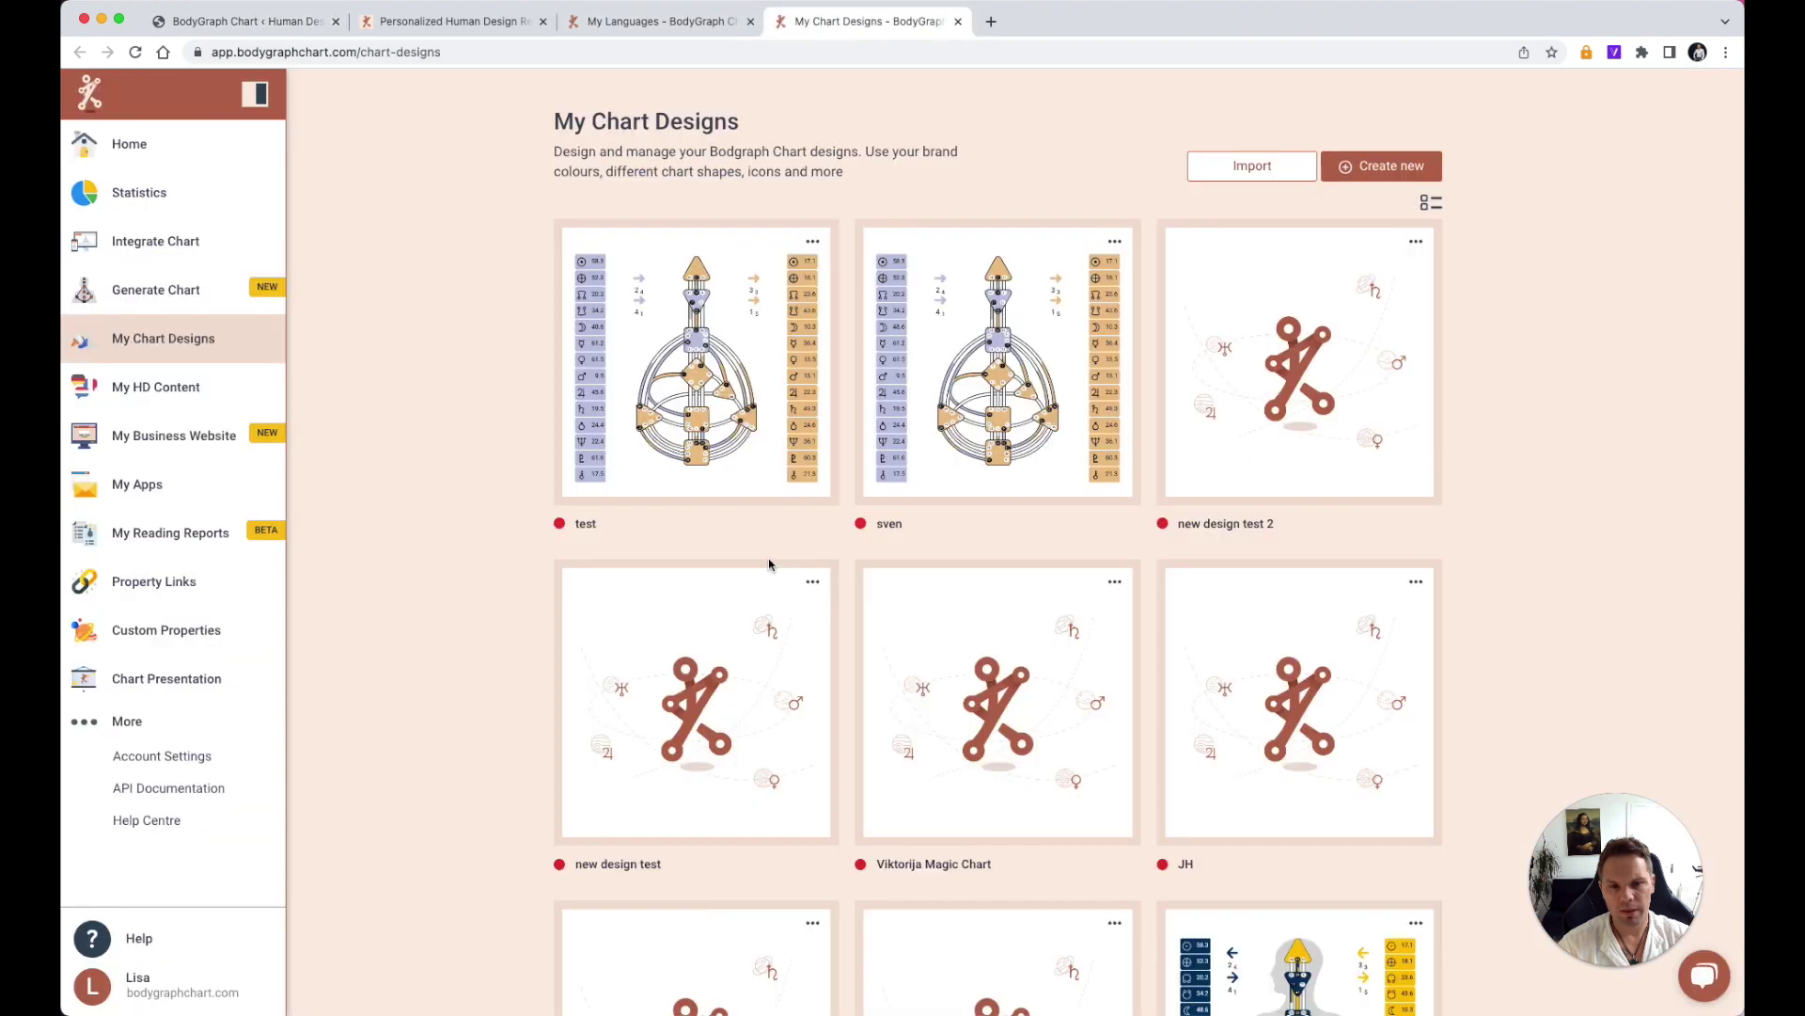
{"action": "scroll", "coordinate": [771, 562], "scroll_direction": "down", "scroll_amount": 10}
{"action": "scroll", "coordinate": [771, 565], "scroll_direction": "down", "scroll_amount": 3}
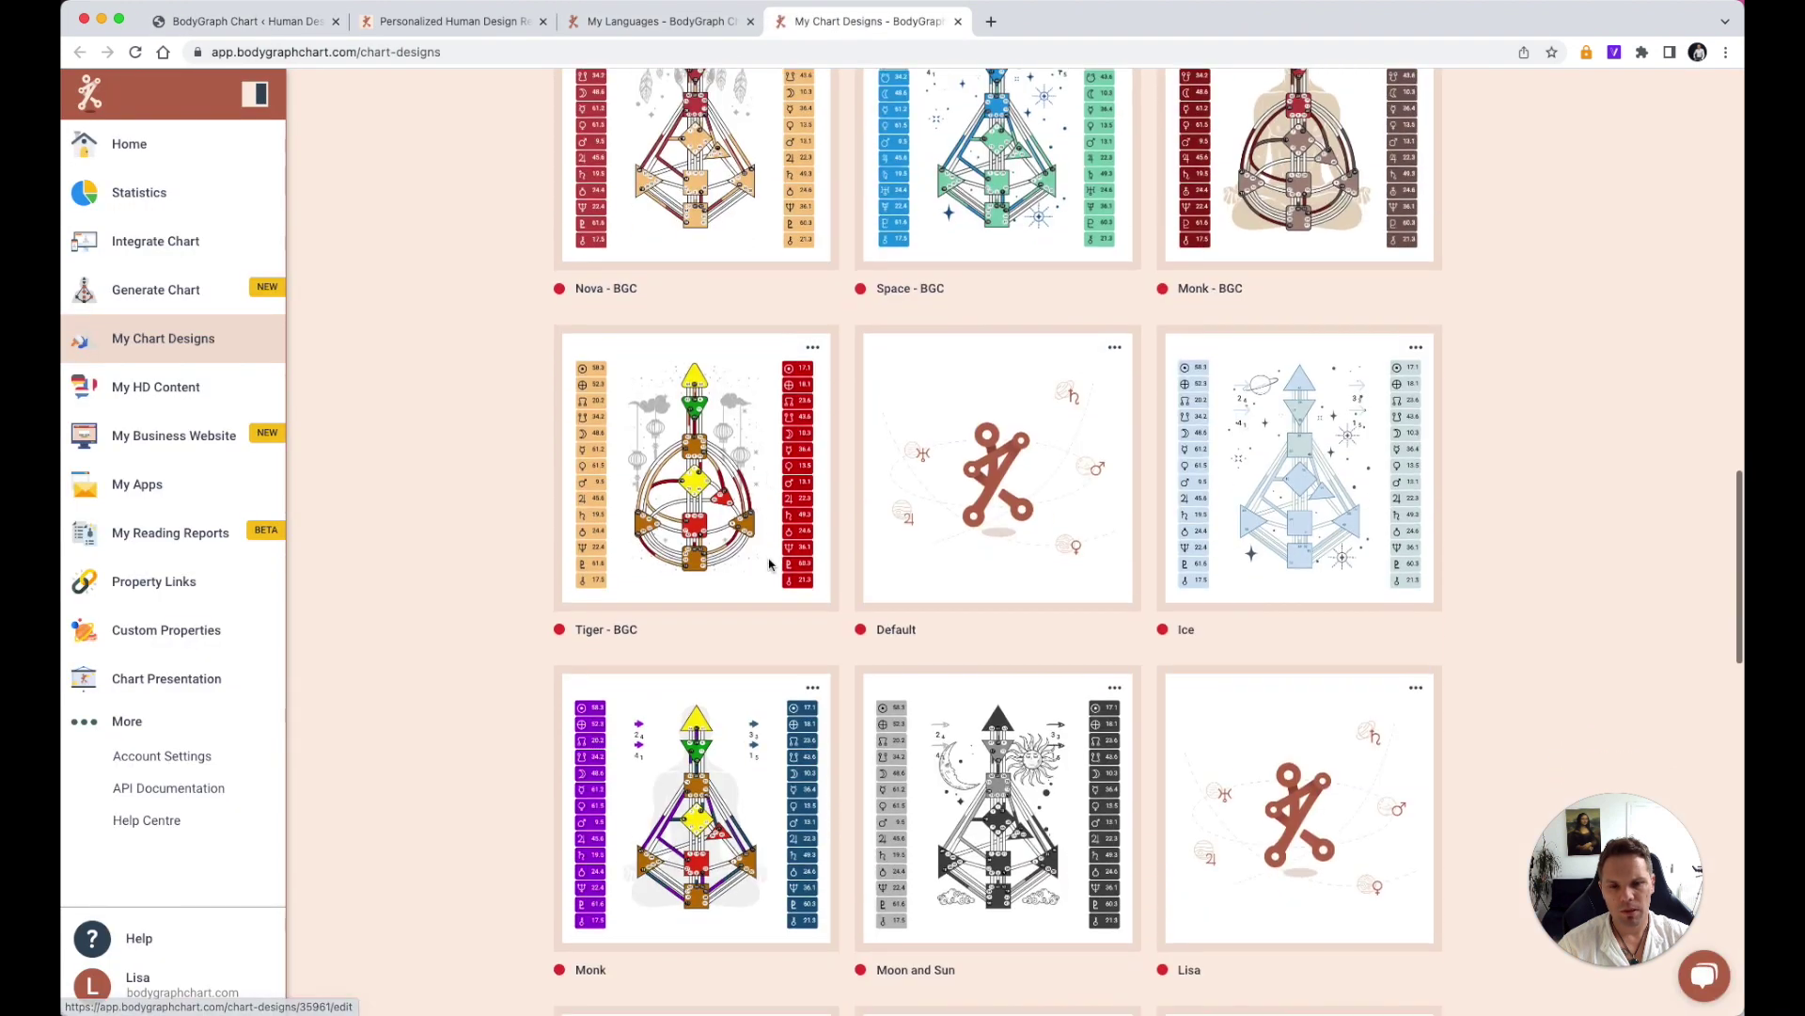
Step: From the My Apps settings, open the BodyGraph Chart apps page and view the newsletter integrations offered for a new app
{"action": "left_click", "coordinate": [269, 23]}
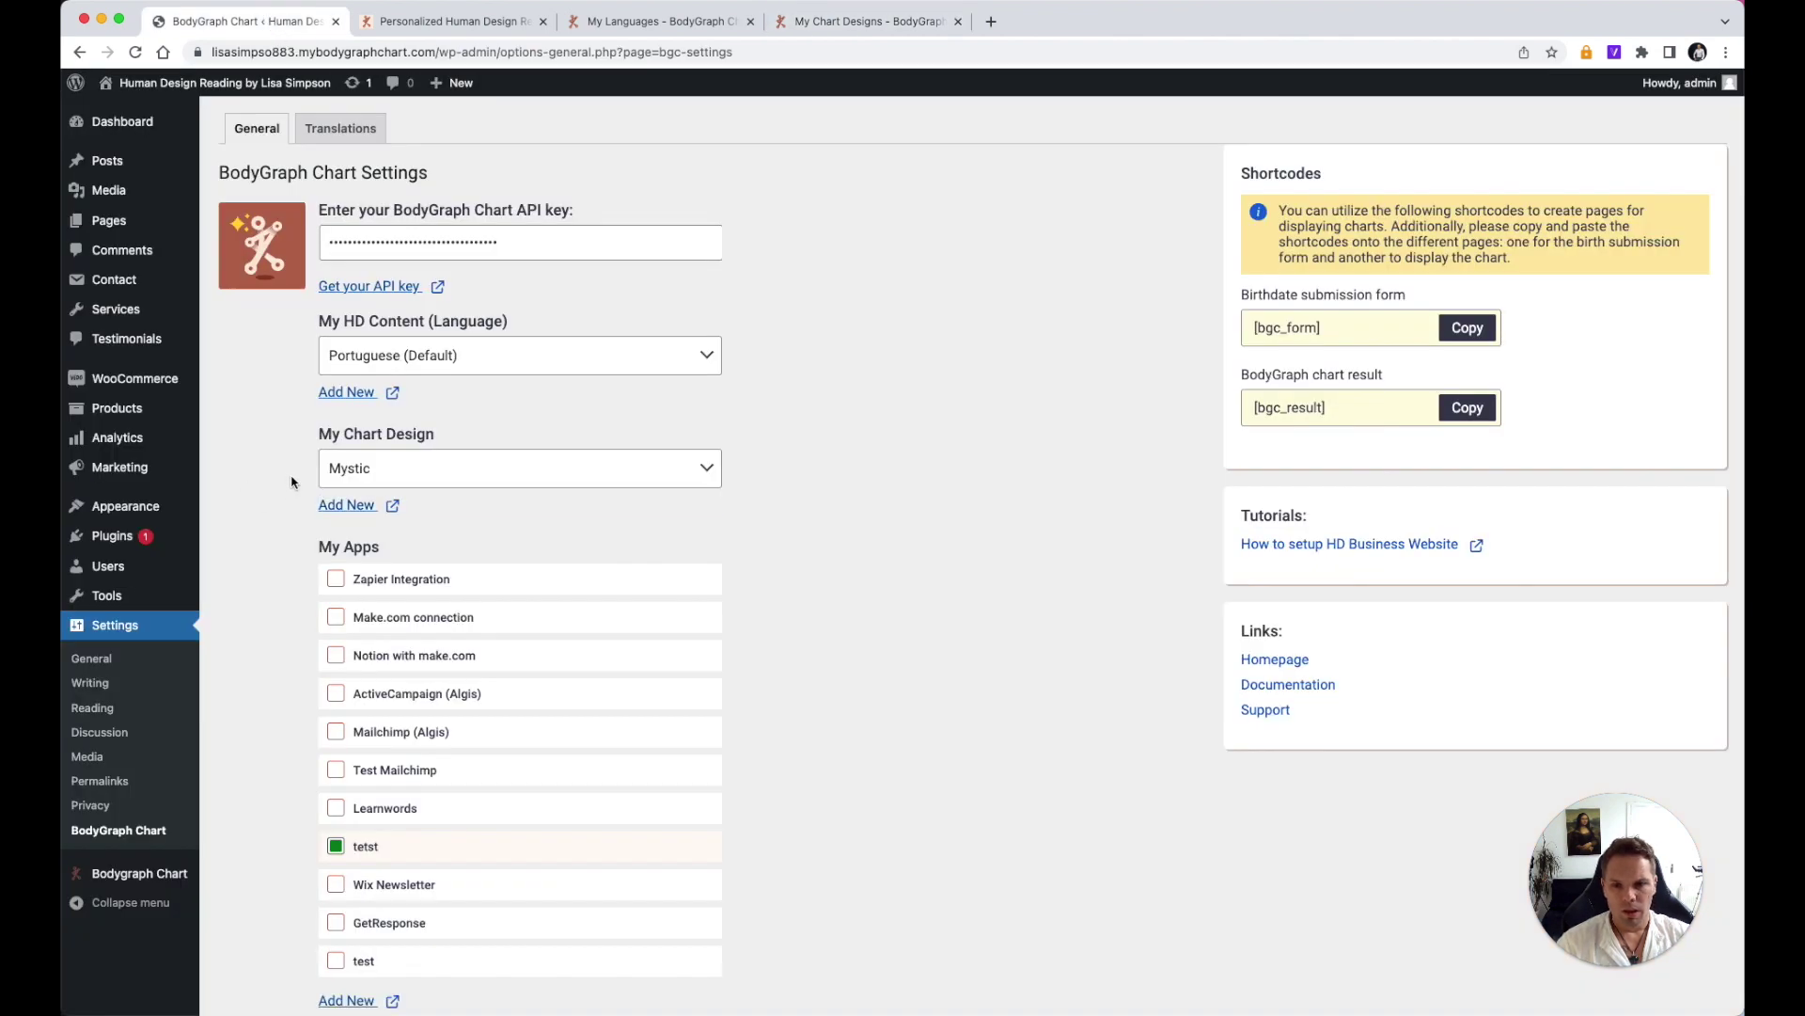
{"action": "scroll", "coordinate": [290, 482], "scroll_direction": "down", "scroll_amount": 2}
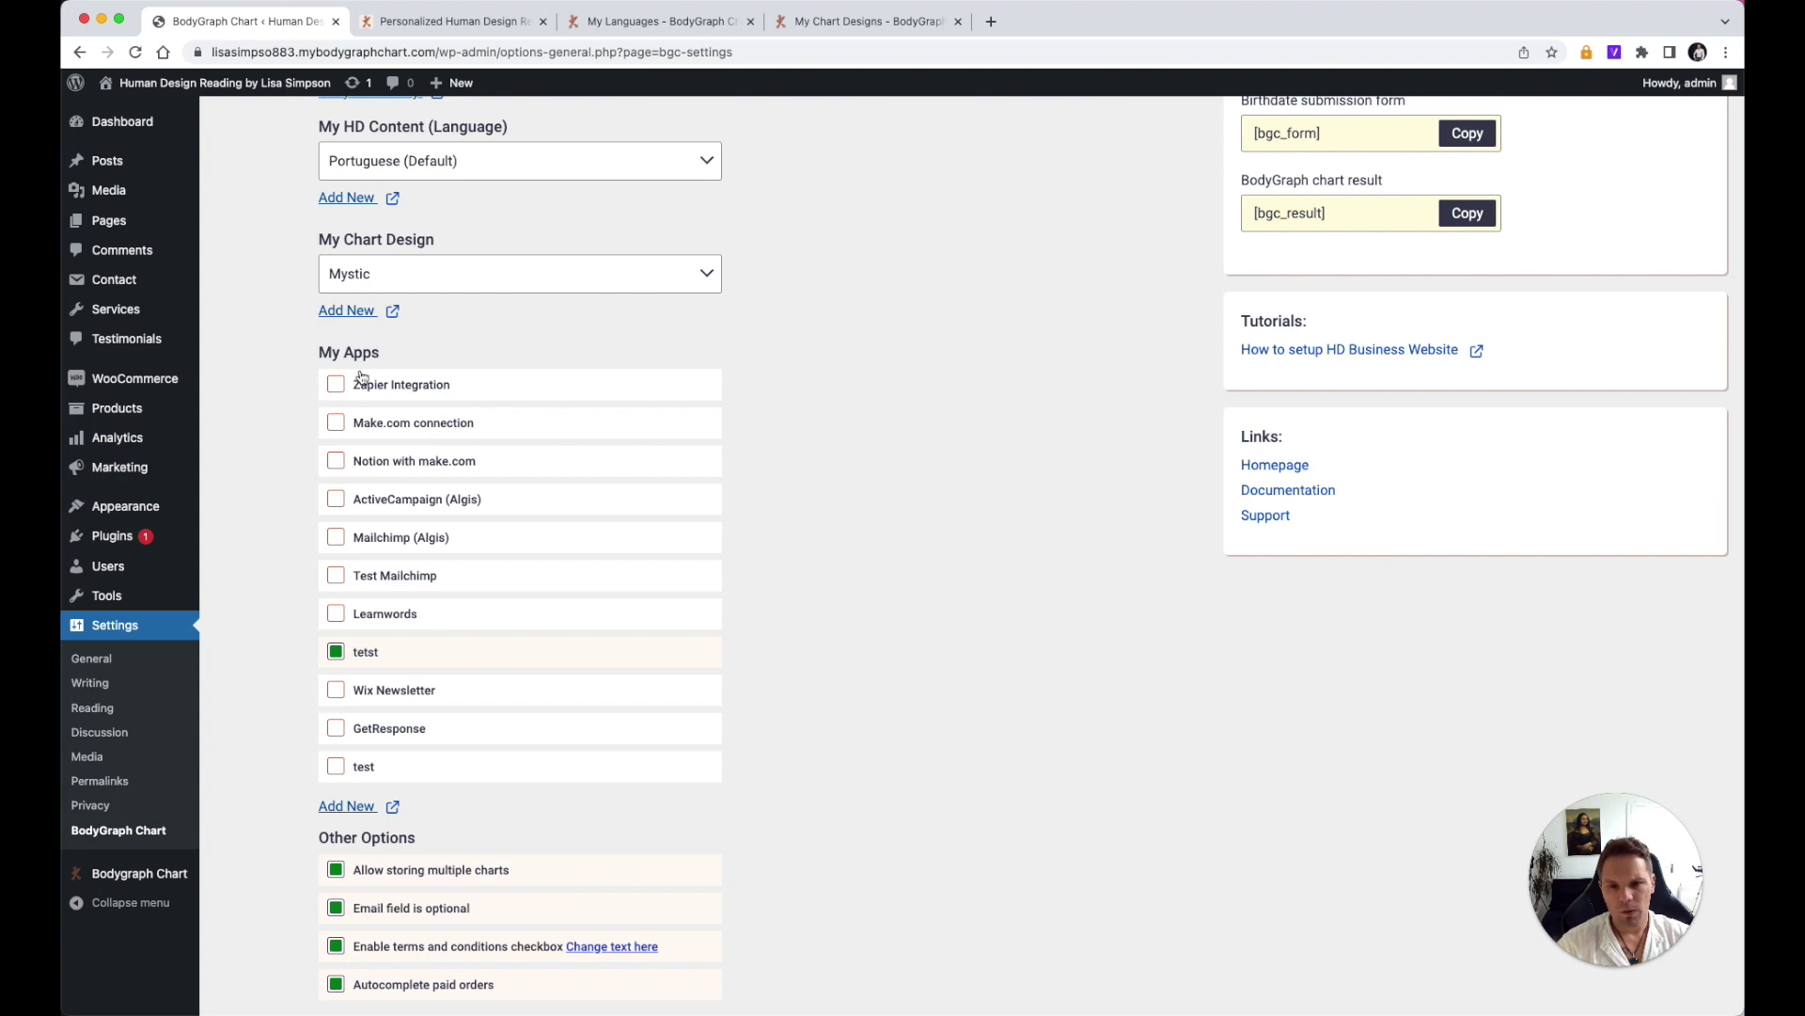
{"action": "left_click", "coordinate": [361, 813]}
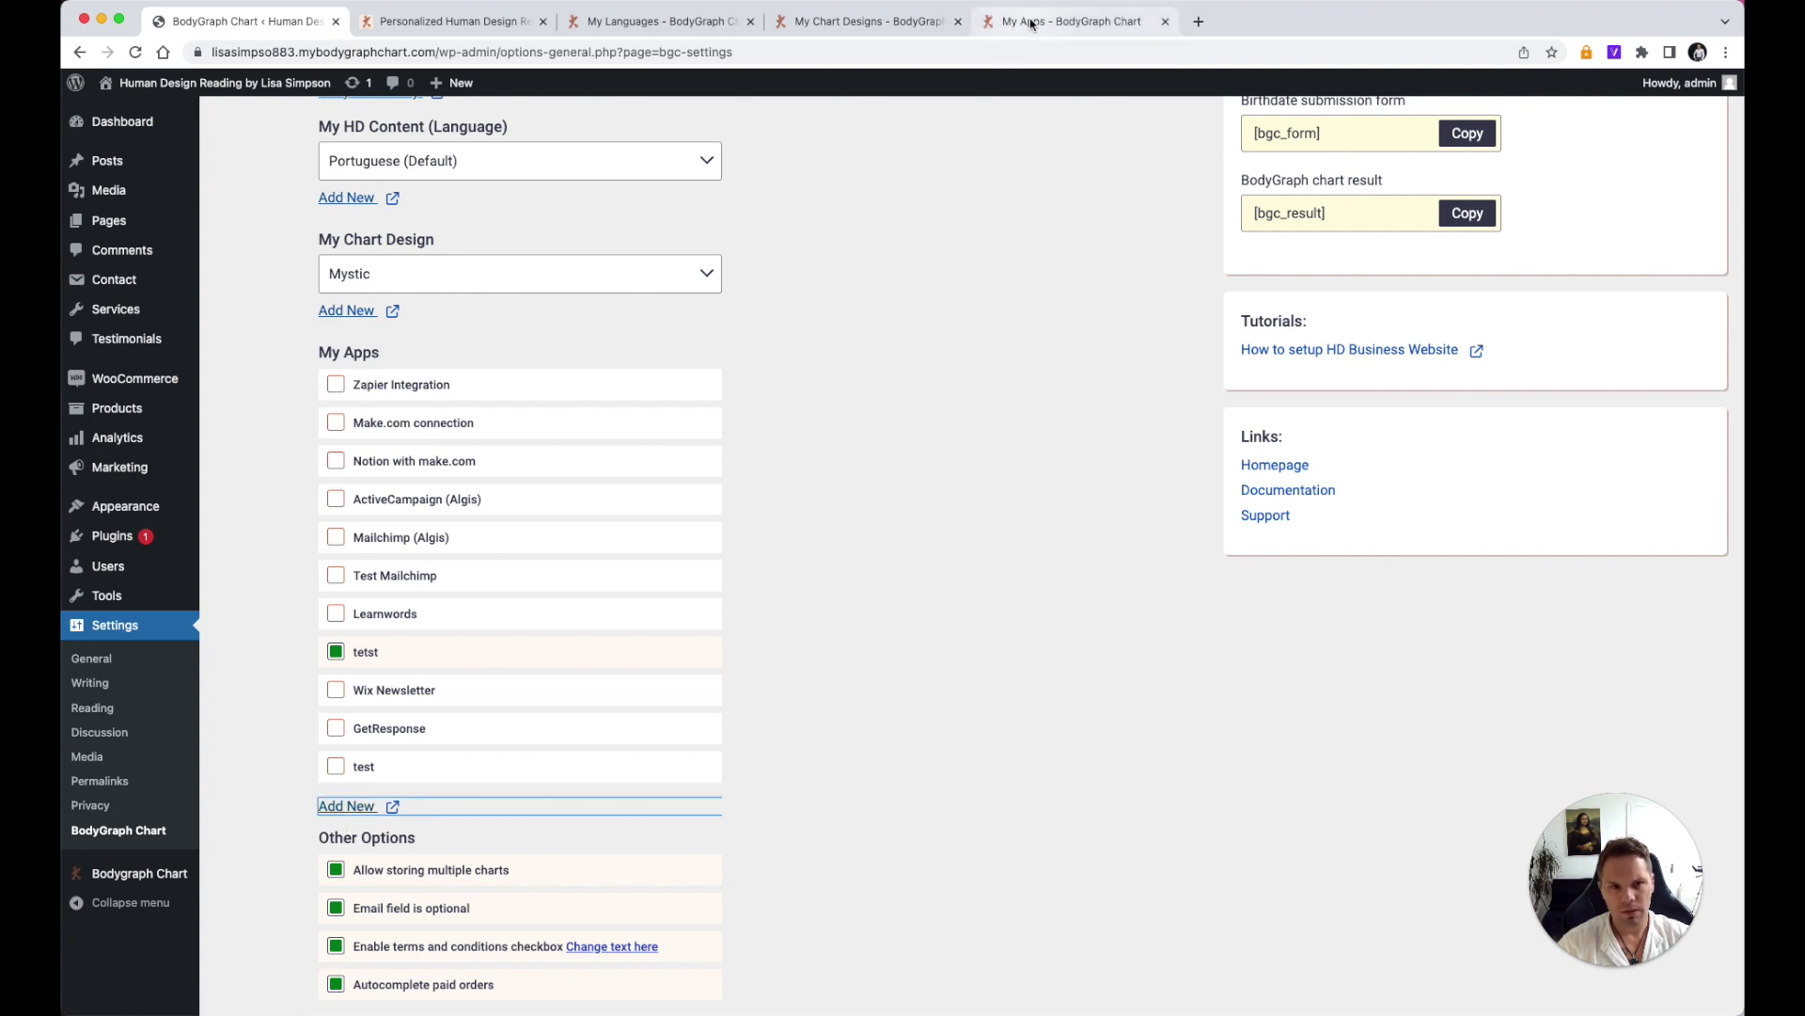
{"action": "left_click", "coordinate": [1032, 24]}
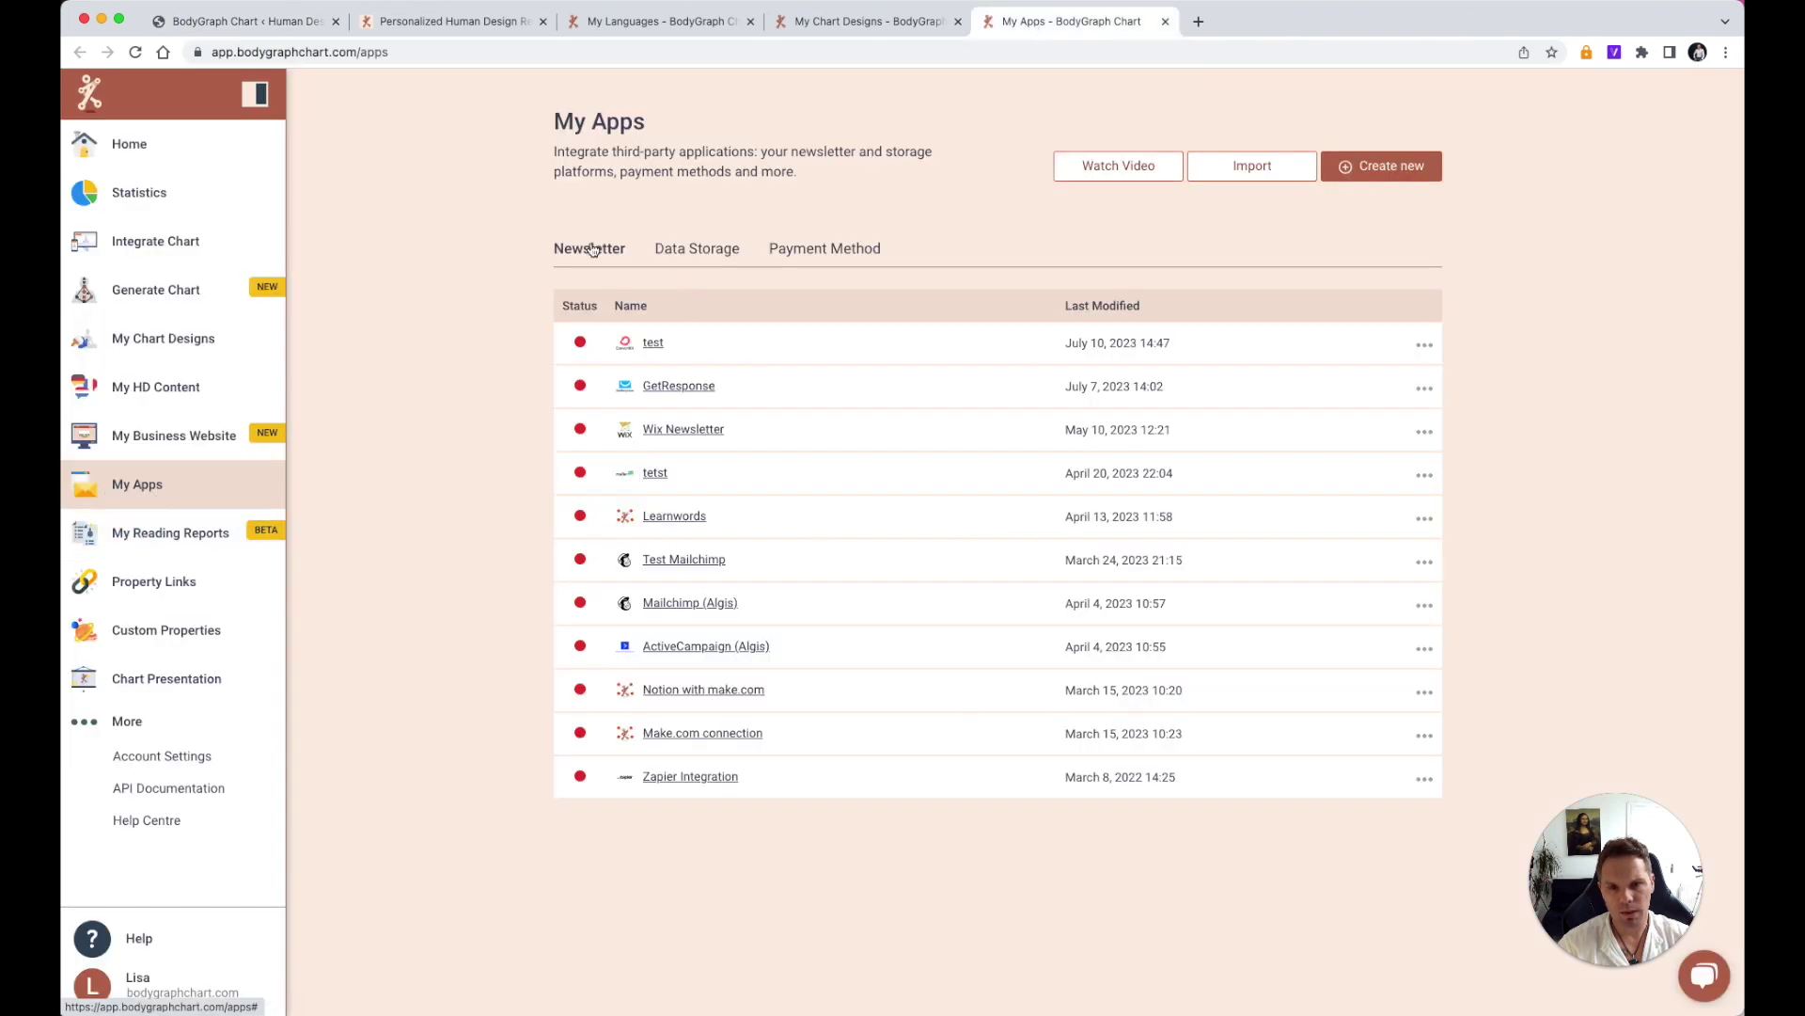
{"action": "left_click", "coordinate": [1403, 170]}
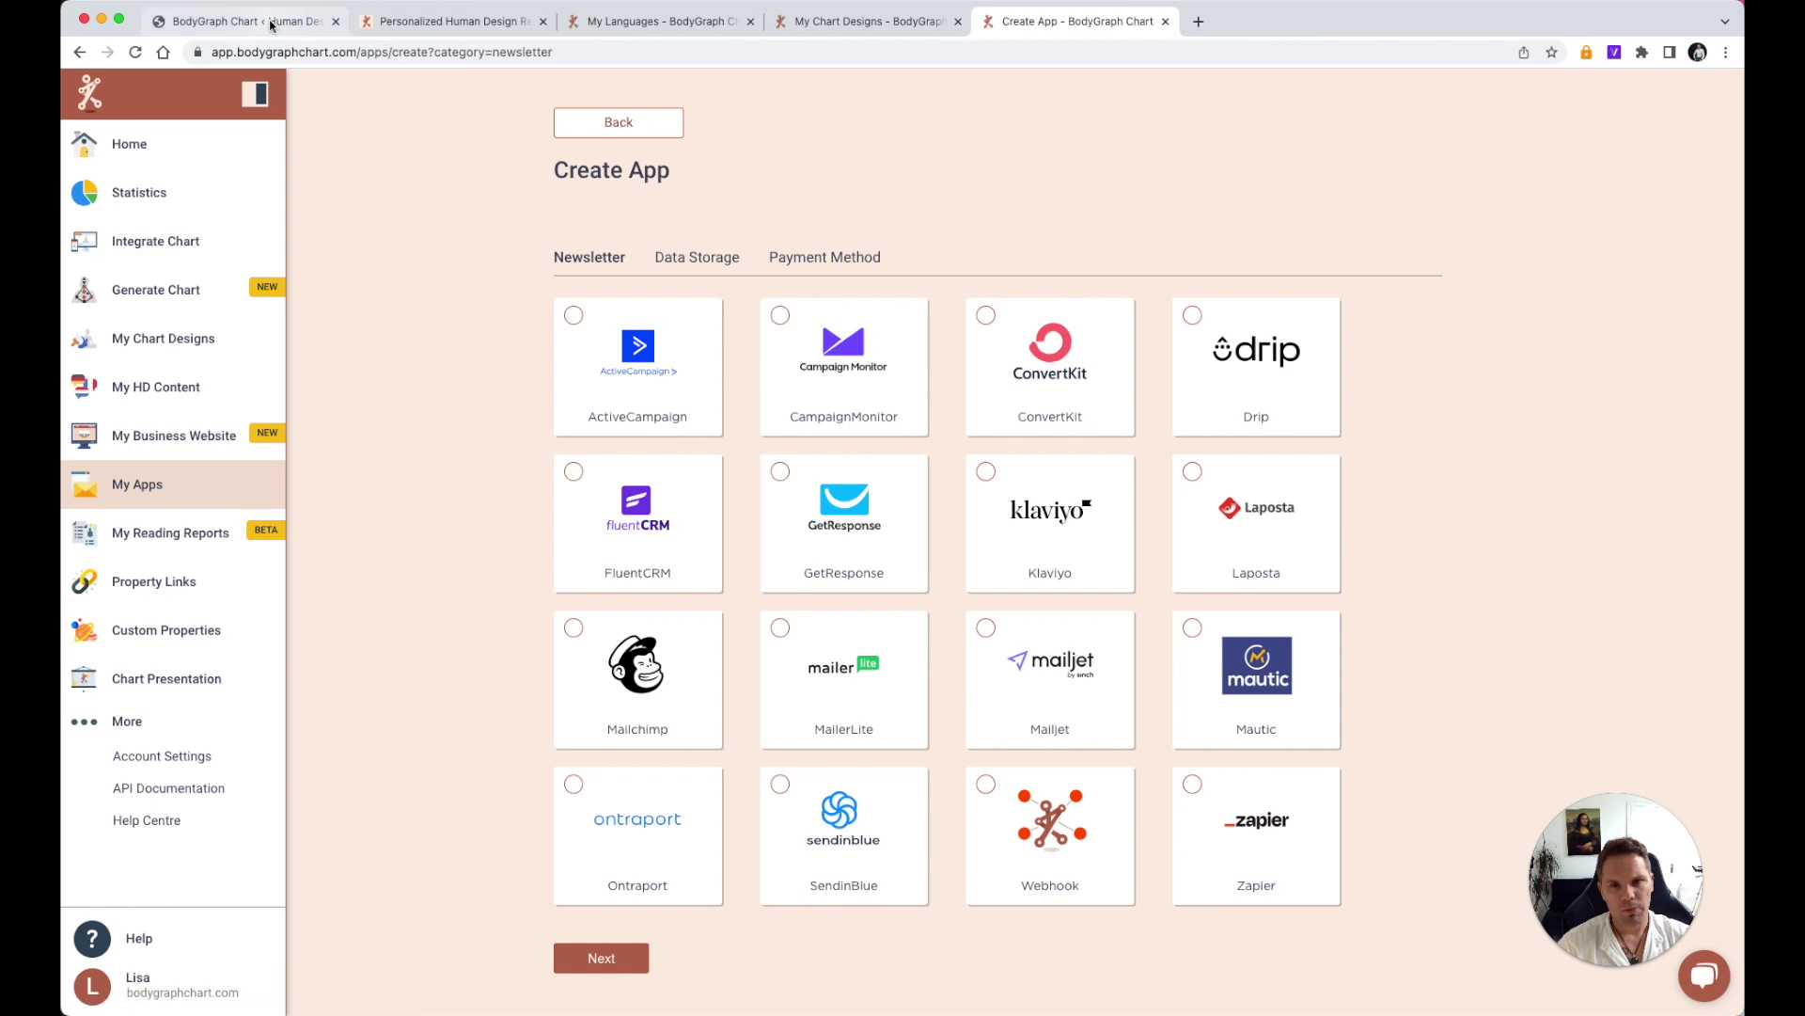
Step: Back in the WordPress settings, enable the Mailchimp app listed below ActiveCampaign and disable the tetst app
{"action": "left_click", "coordinate": [235, 20]}
{"action": "left_click", "coordinate": [336, 537]}
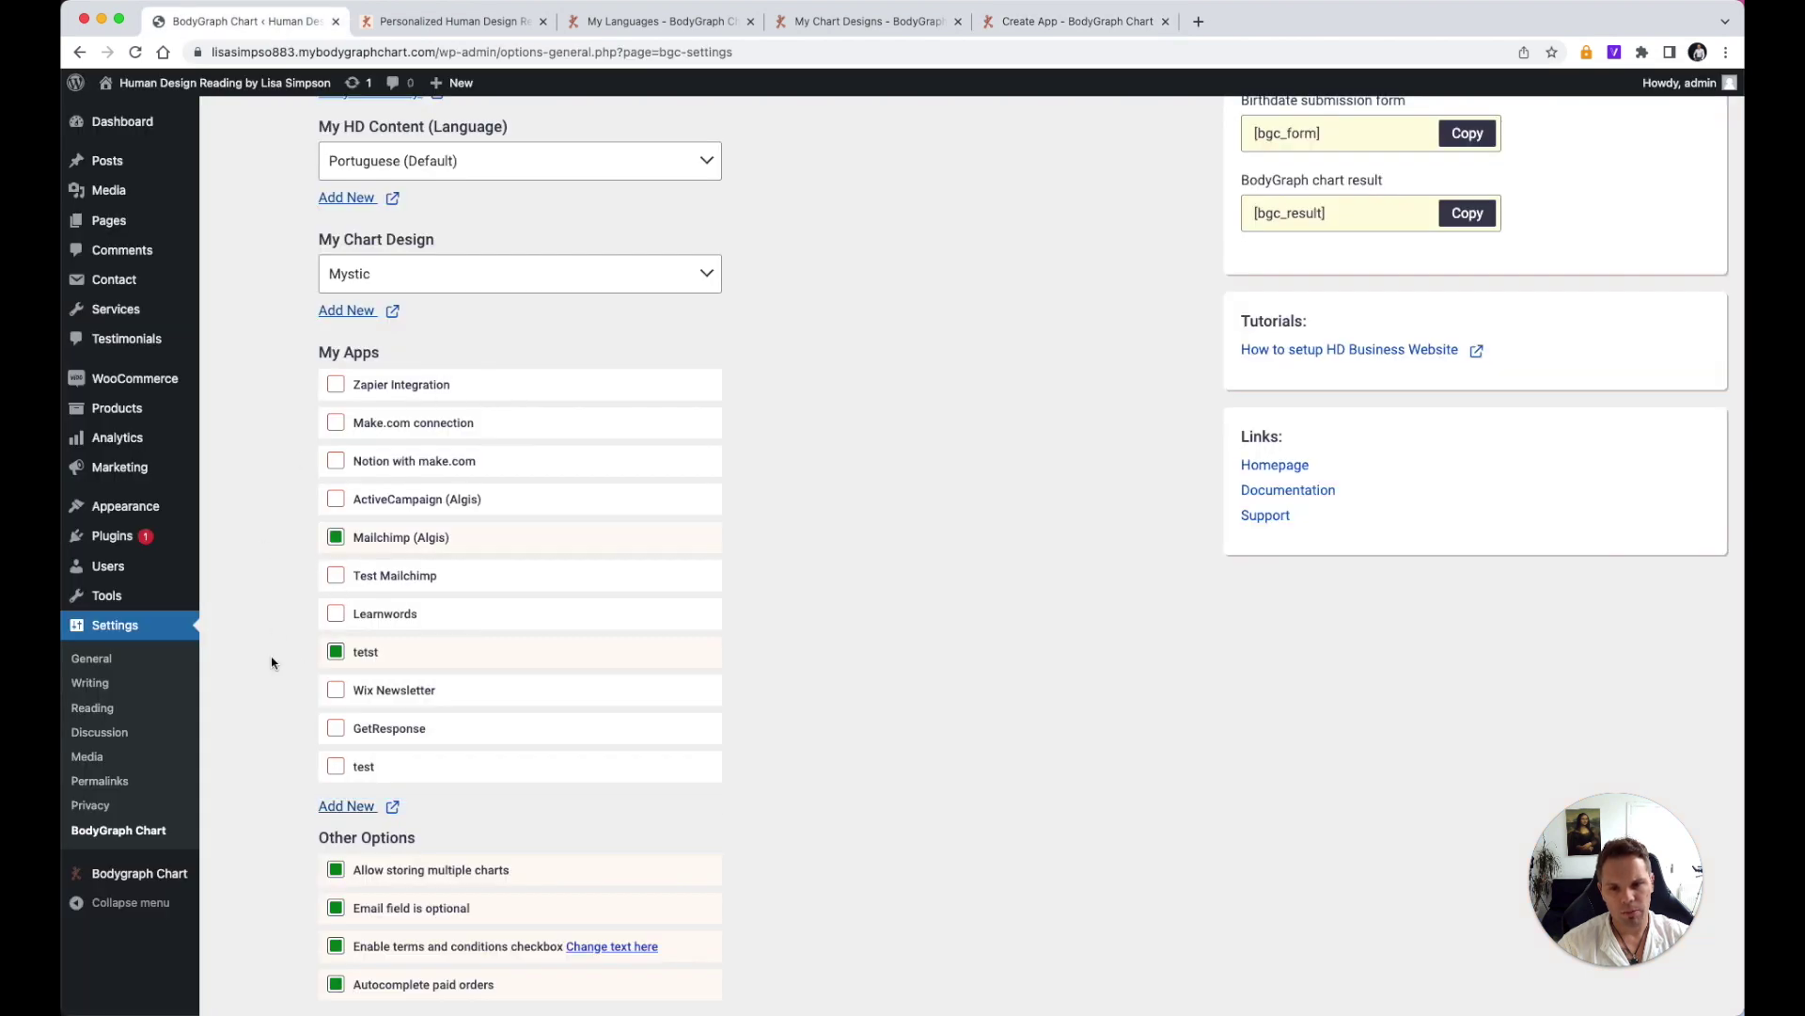
{"action": "left_click", "coordinate": [331, 656]}
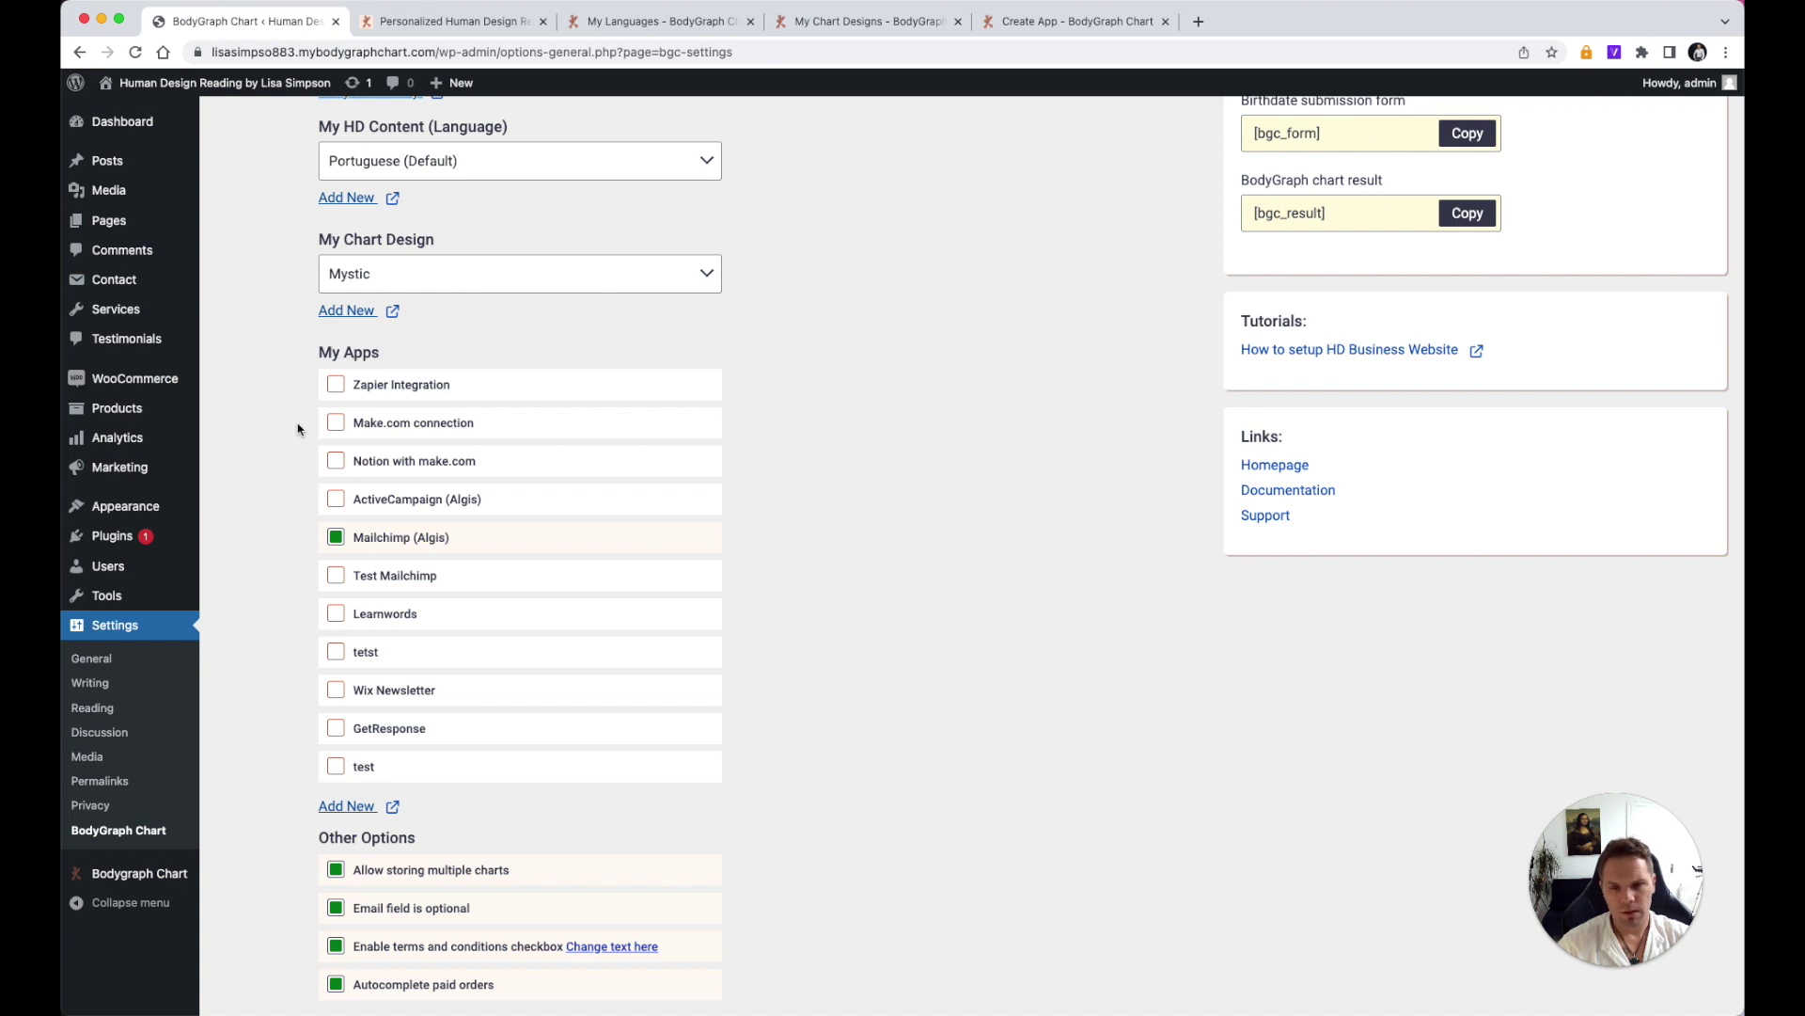
{"action": "scroll", "coordinate": [310, 446], "scroll_direction": "down", "scroll_amount": 2}
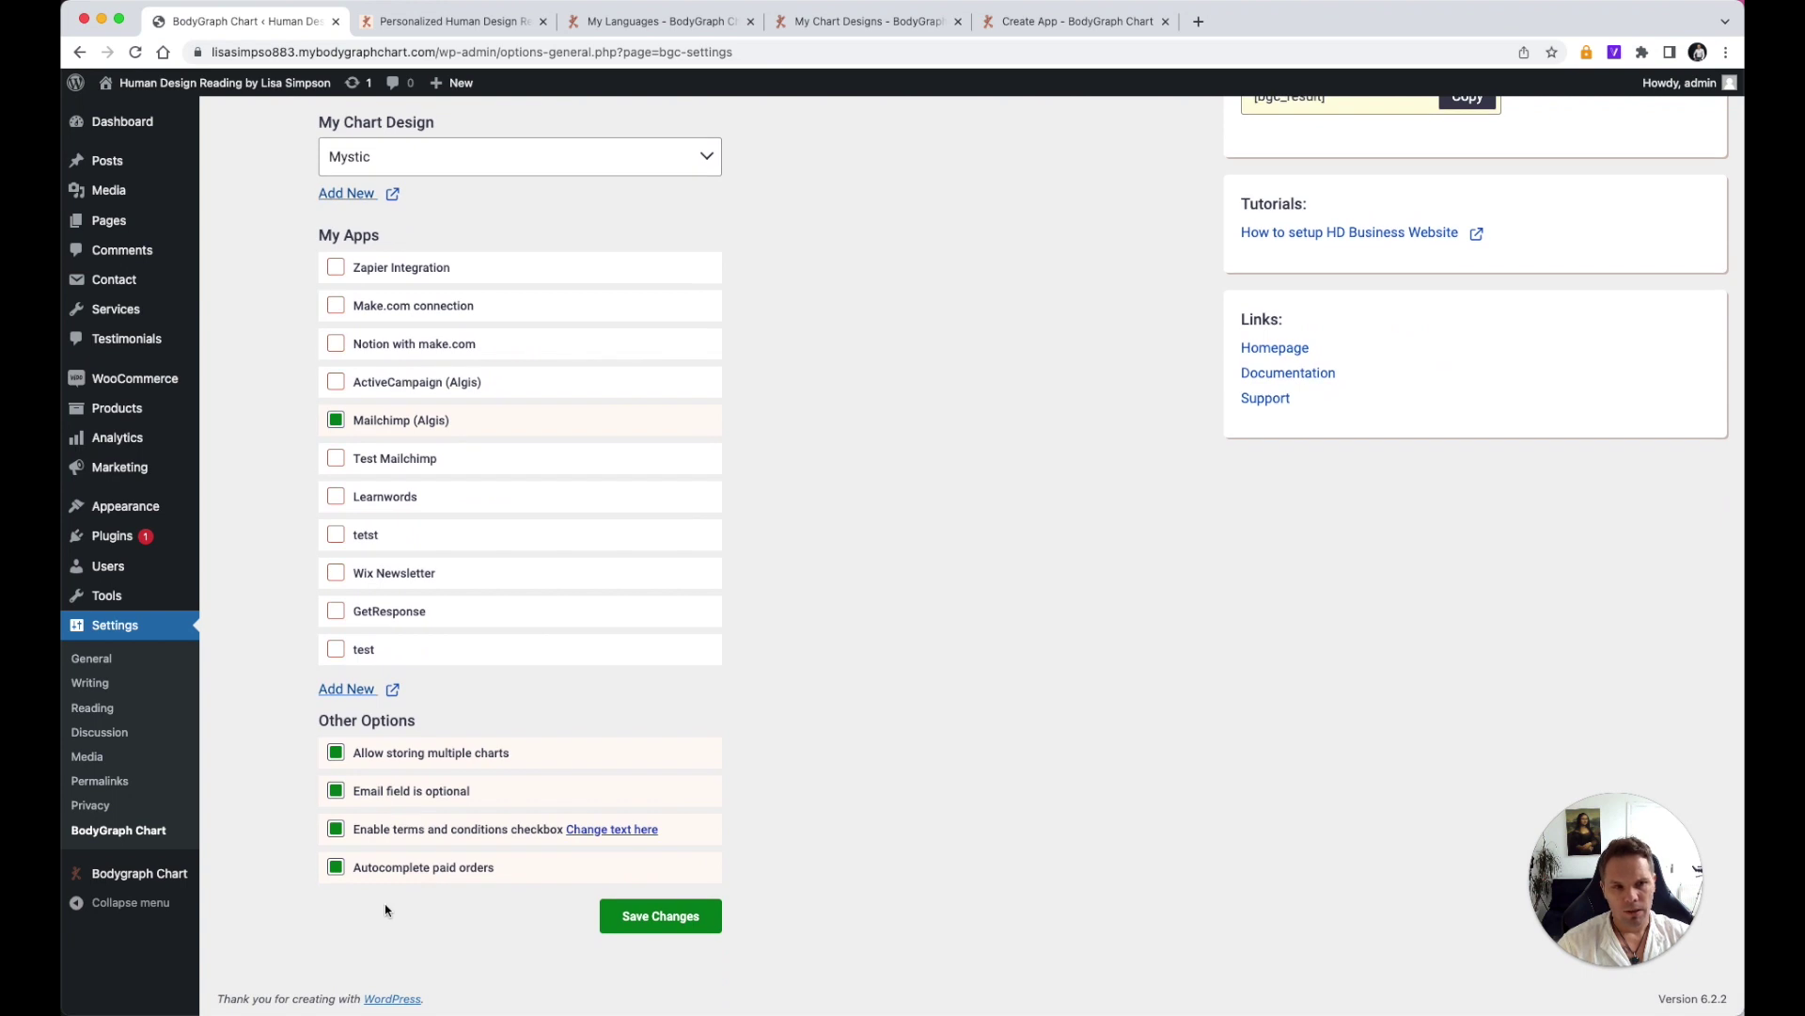
Step: Open the BodyGraph Chart translations and look through the editable chart form labels, from the name fields to the Submit text
{"action": "scroll", "coordinate": [385, 910], "scroll_direction": "up", "scroll_amount": 5}
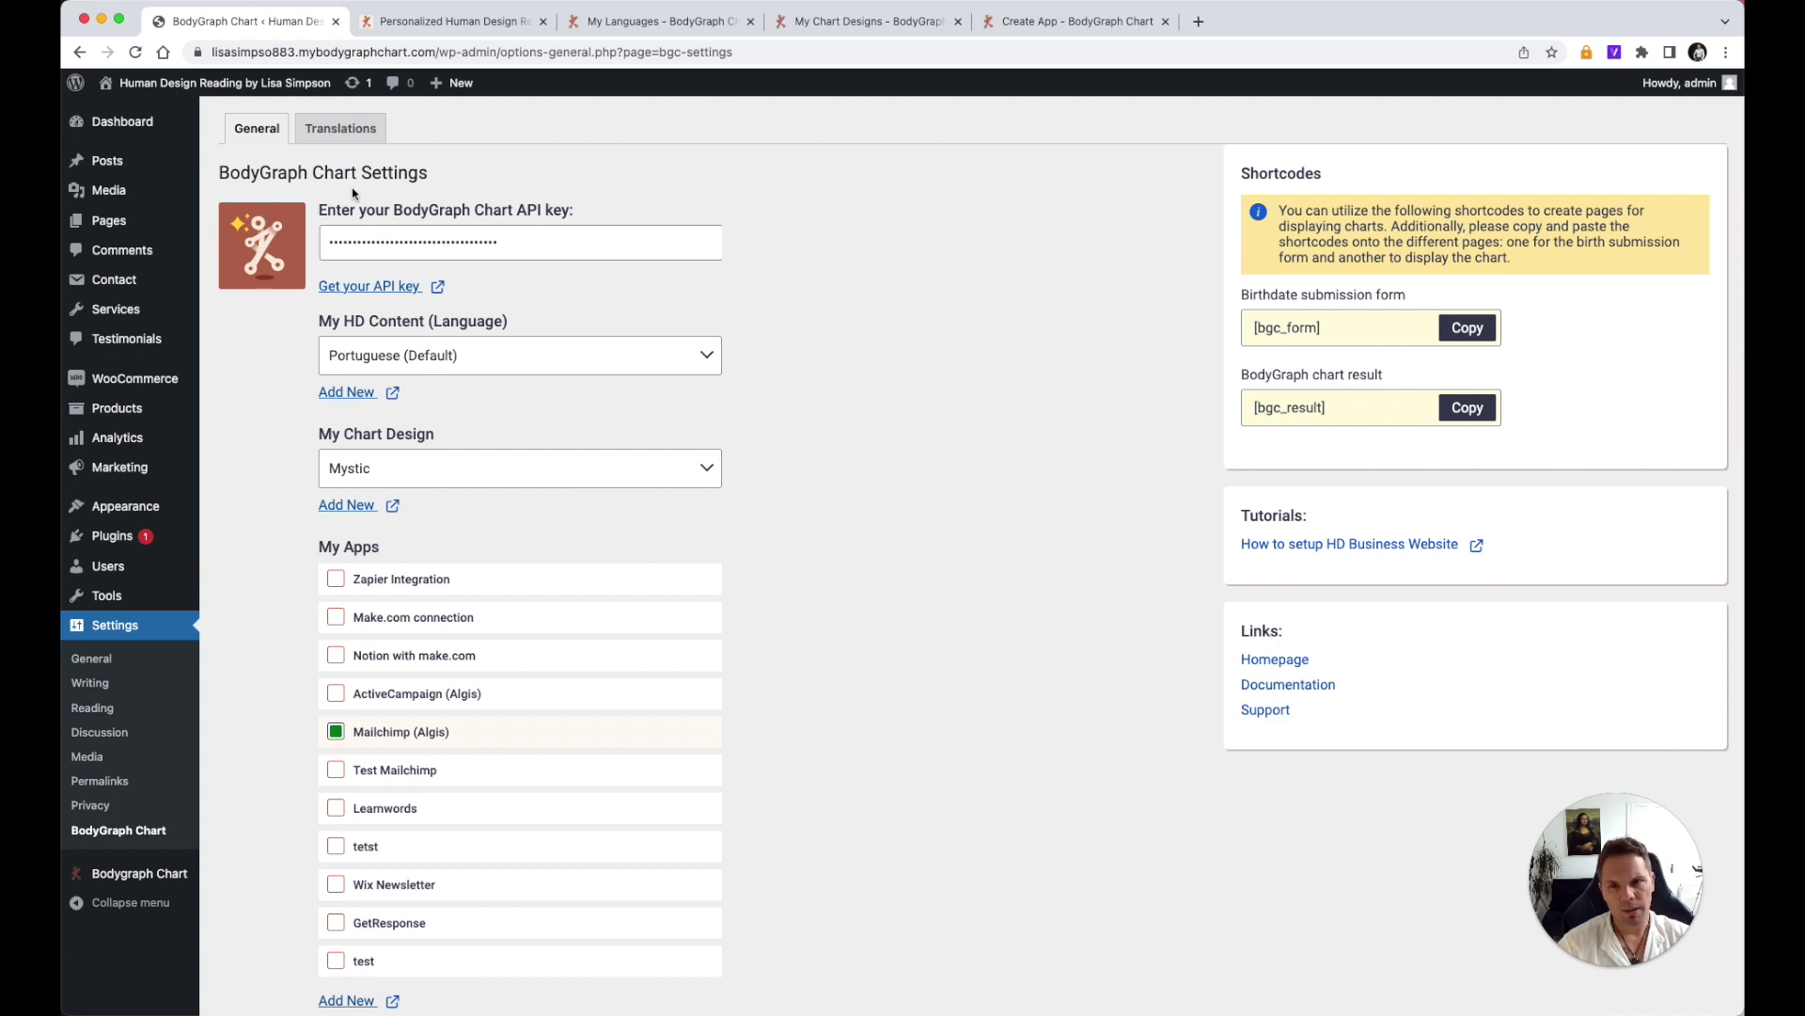
{"action": "left_click", "coordinate": [337, 129]}
{"action": "left_click", "coordinate": [488, 252]}
{"action": "left_click", "coordinate": [501, 309]}
{"action": "left_click", "coordinate": [498, 358]}
{"action": "left_click", "coordinate": [498, 406]}
{"action": "left_click", "coordinate": [491, 459]}
{"action": "left_click", "coordinate": [489, 507]}
{"action": "left_click", "coordinate": [478, 562]}
{"action": "left_click", "coordinate": [482, 615]}
{"action": "left_click", "coordinate": [478, 668]}
{"action": "left_click", "coordinate": [474, 720]}
{"action": "scroll", "coordinate": [474, 721], "scroll_direction": "down", "scroll_amount": 3}
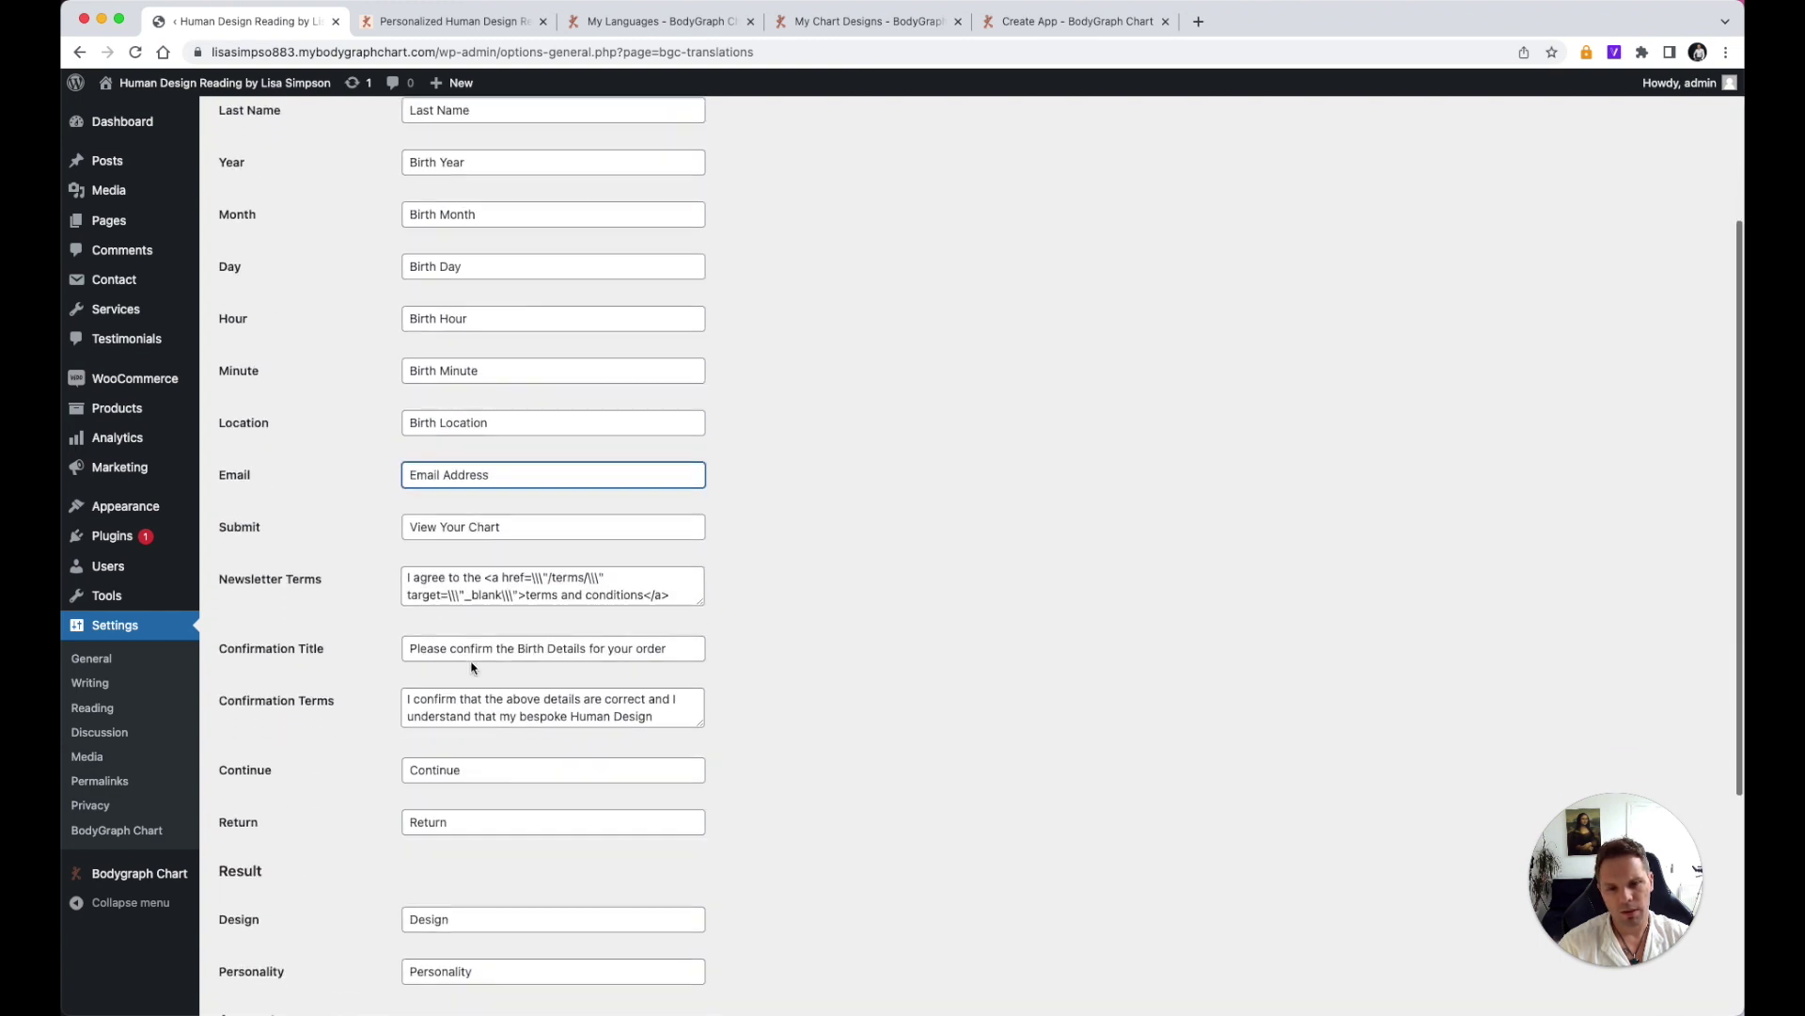
{"action": "left_click", "coordinate": [469, 488]}
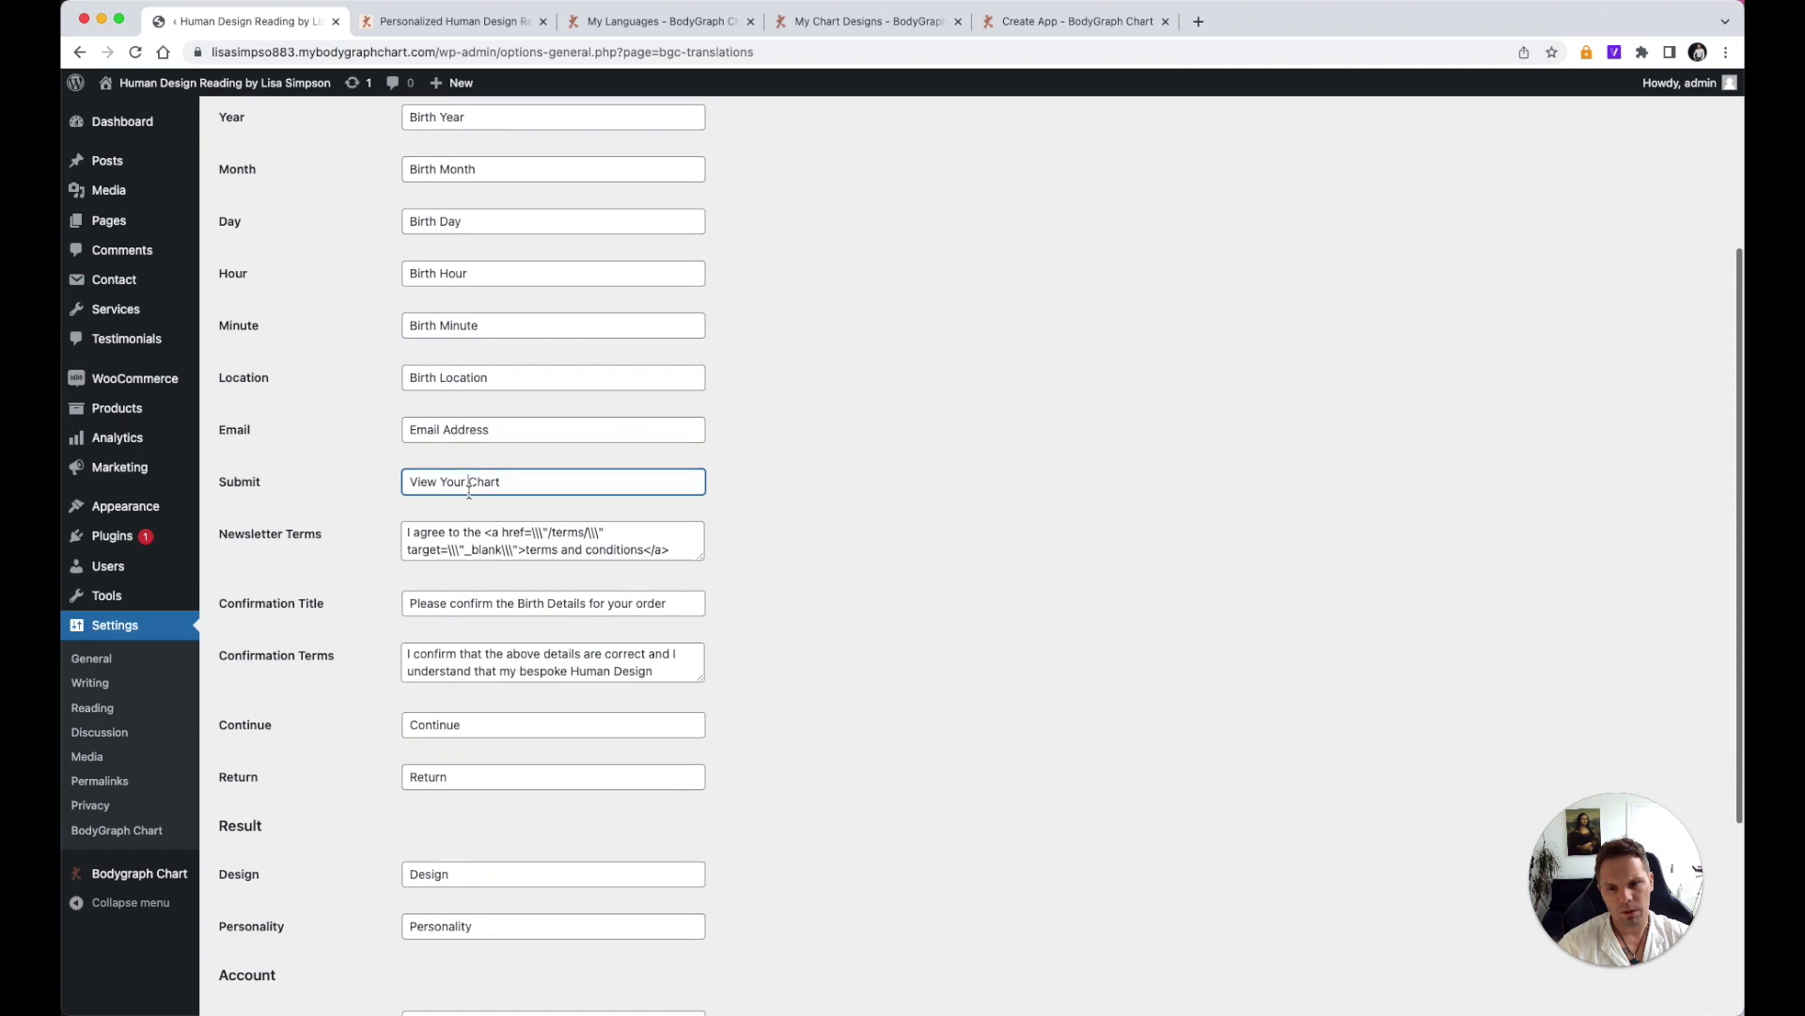
Step: Open the home page of the live website to view the Get Free Chart form
{"action": "left_click", "coordinate": [450, 22]}
{"action": "scroll", "coordinate": [882, 407], "scroll_direction": "up", "scroll_amount": 2}
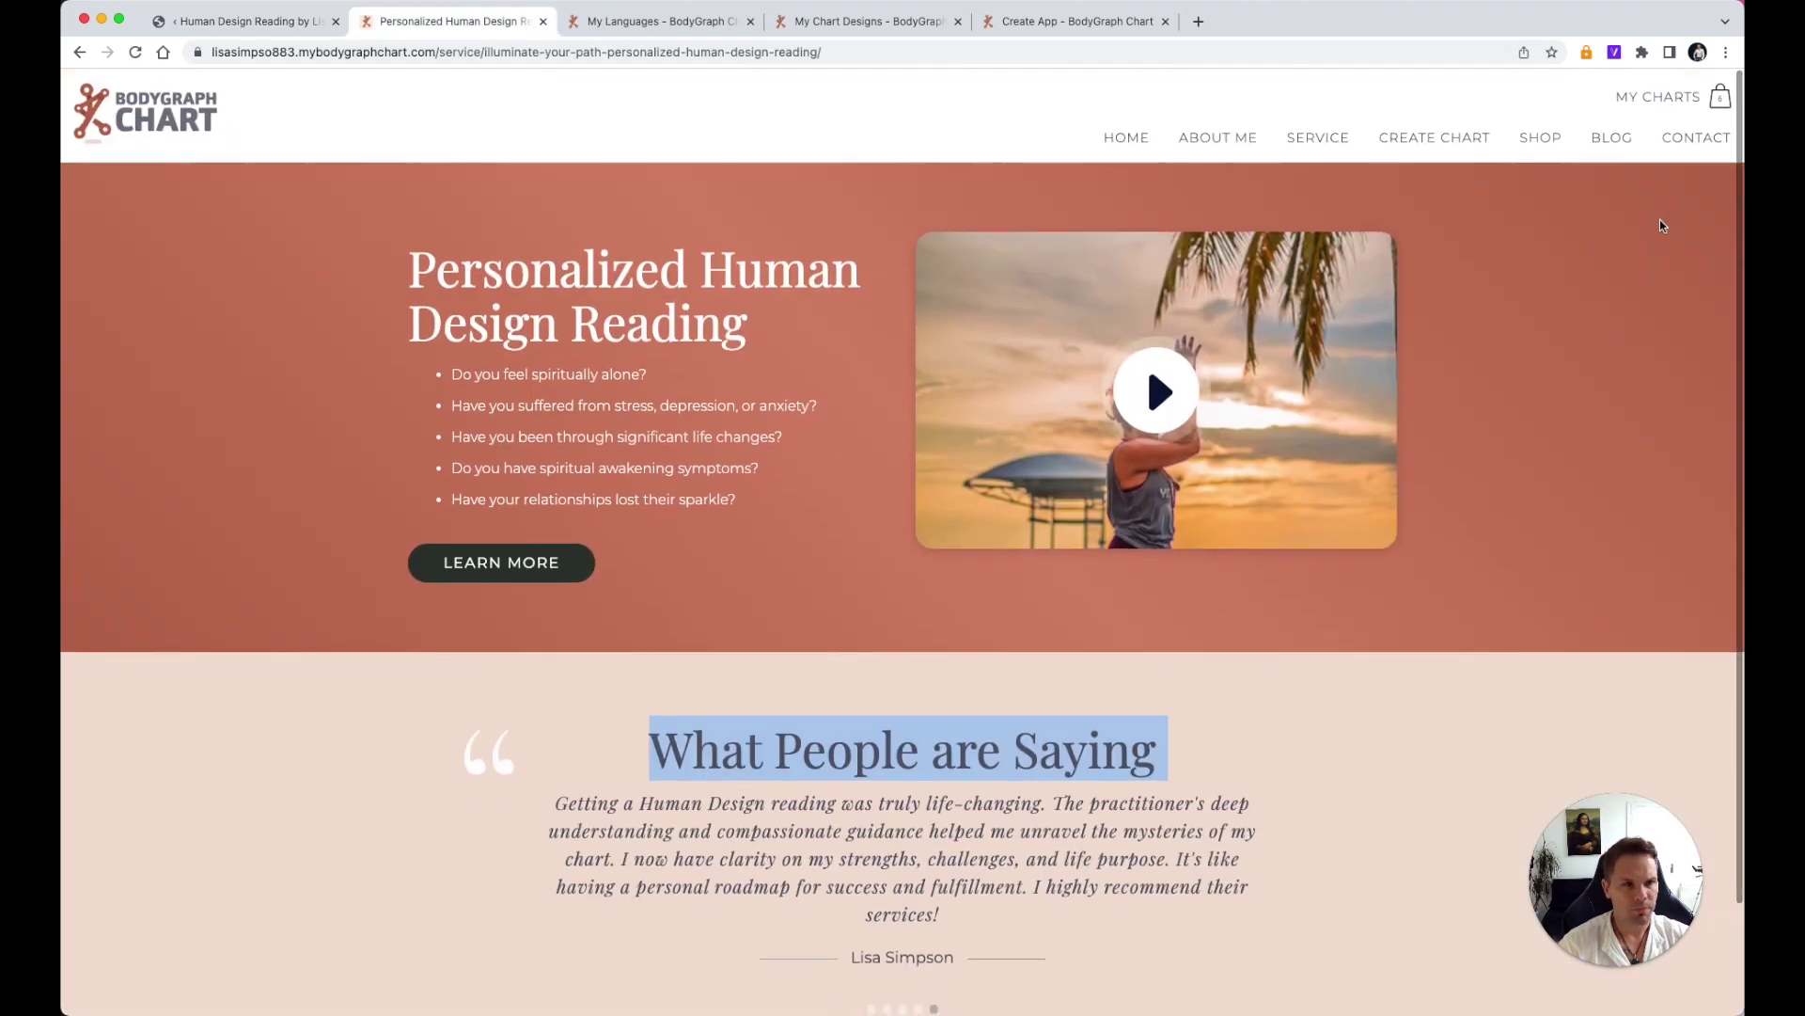
{"action": "left_click", "coordinate": [1133, 143]}
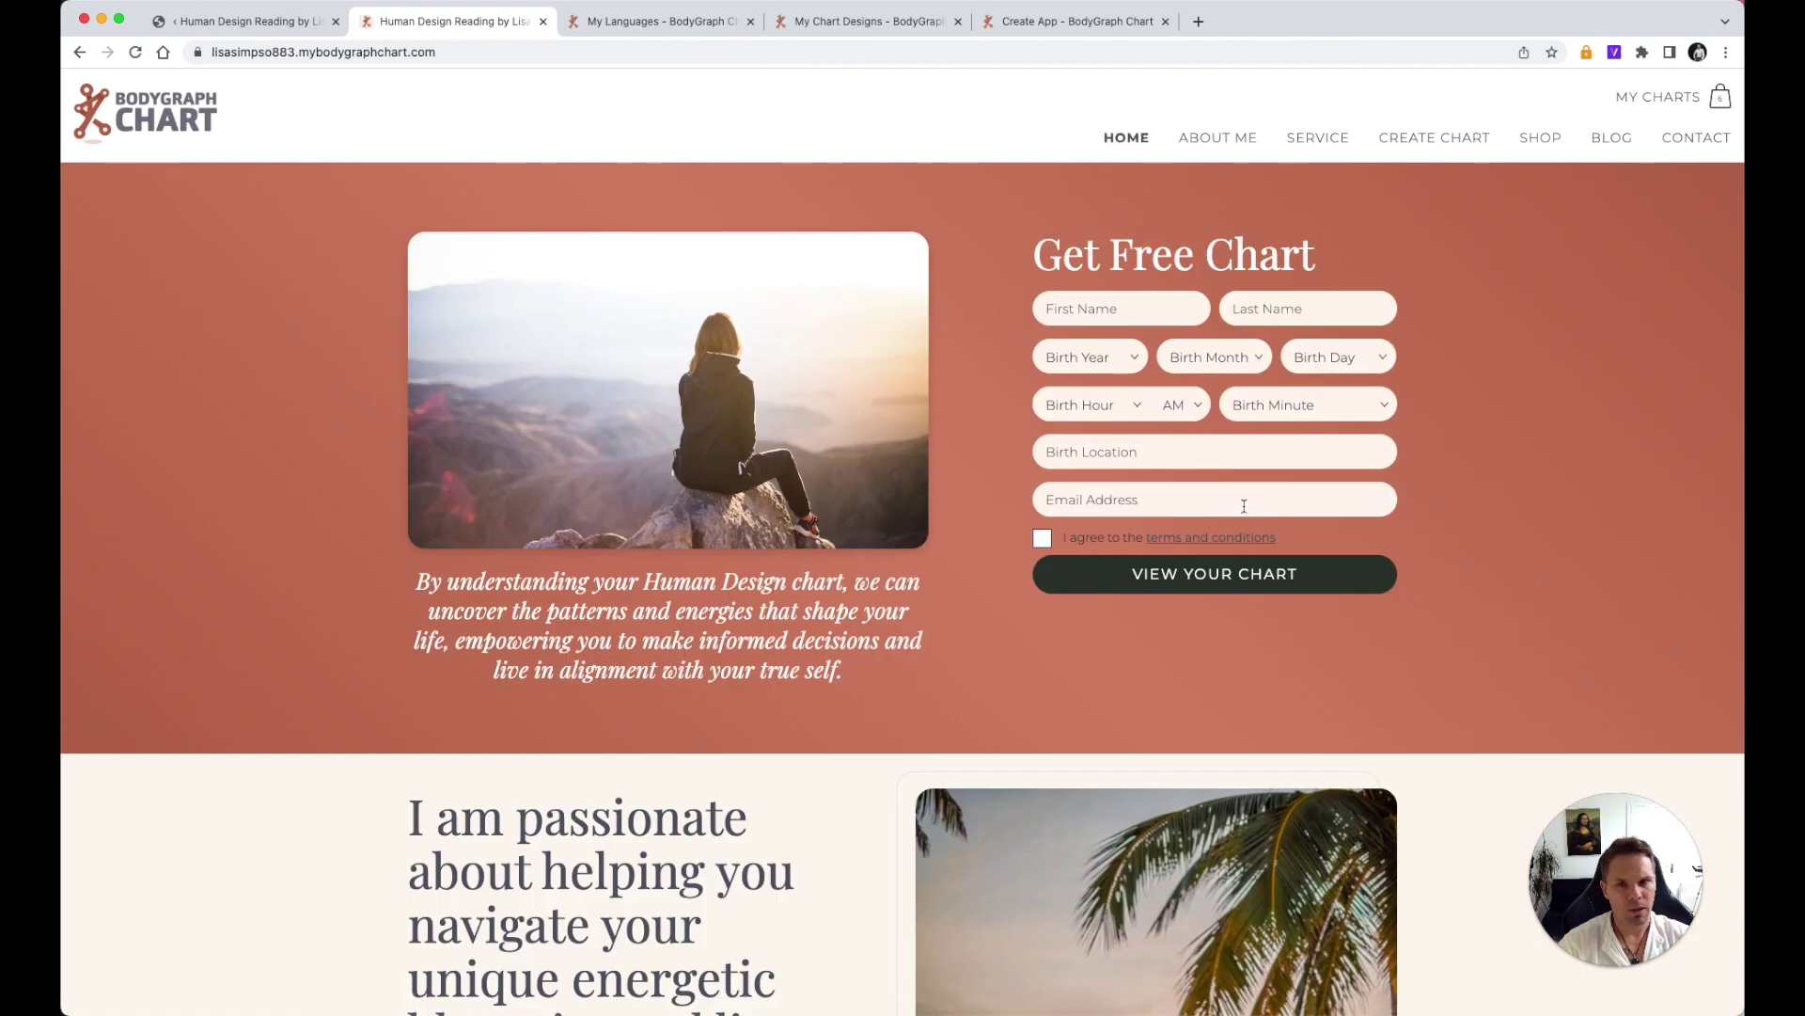
Step: Back in WordPress, open the General Settings and view the available Site Language options
{"action": "left_click", "coordinate": [257, 25]}
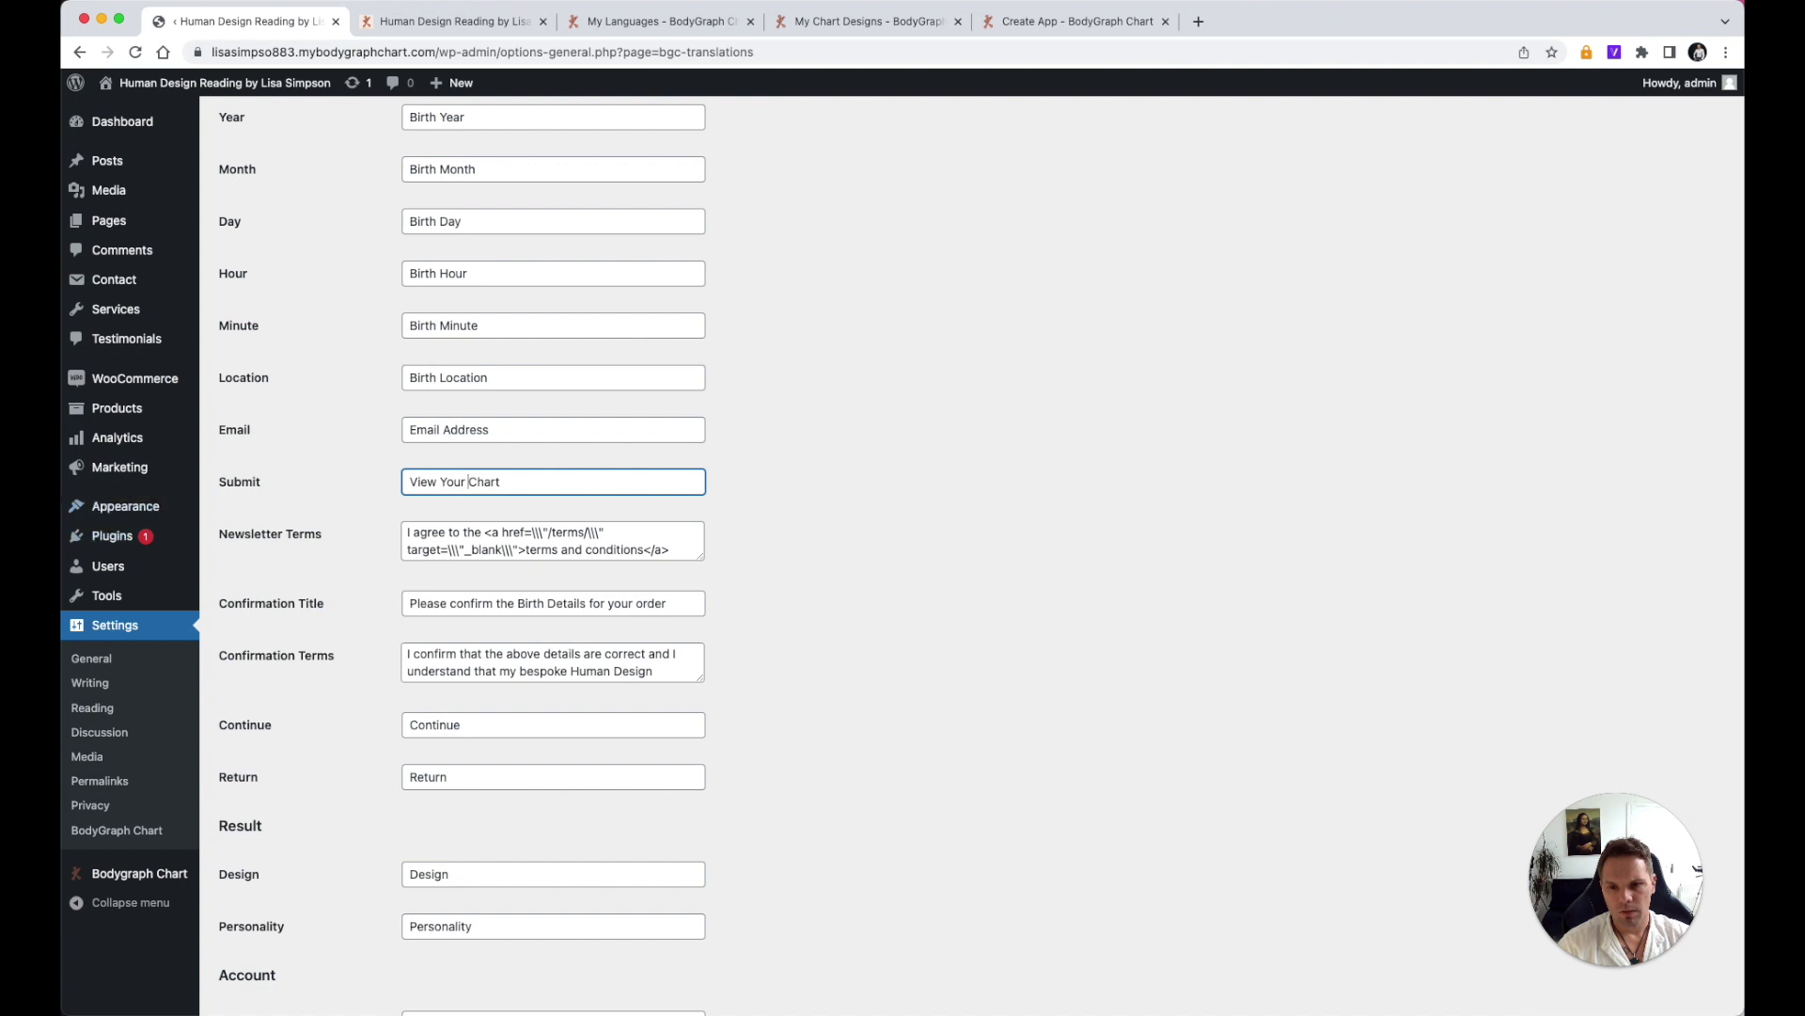
{"action": "left_click", "coordinate": [117, 829]}
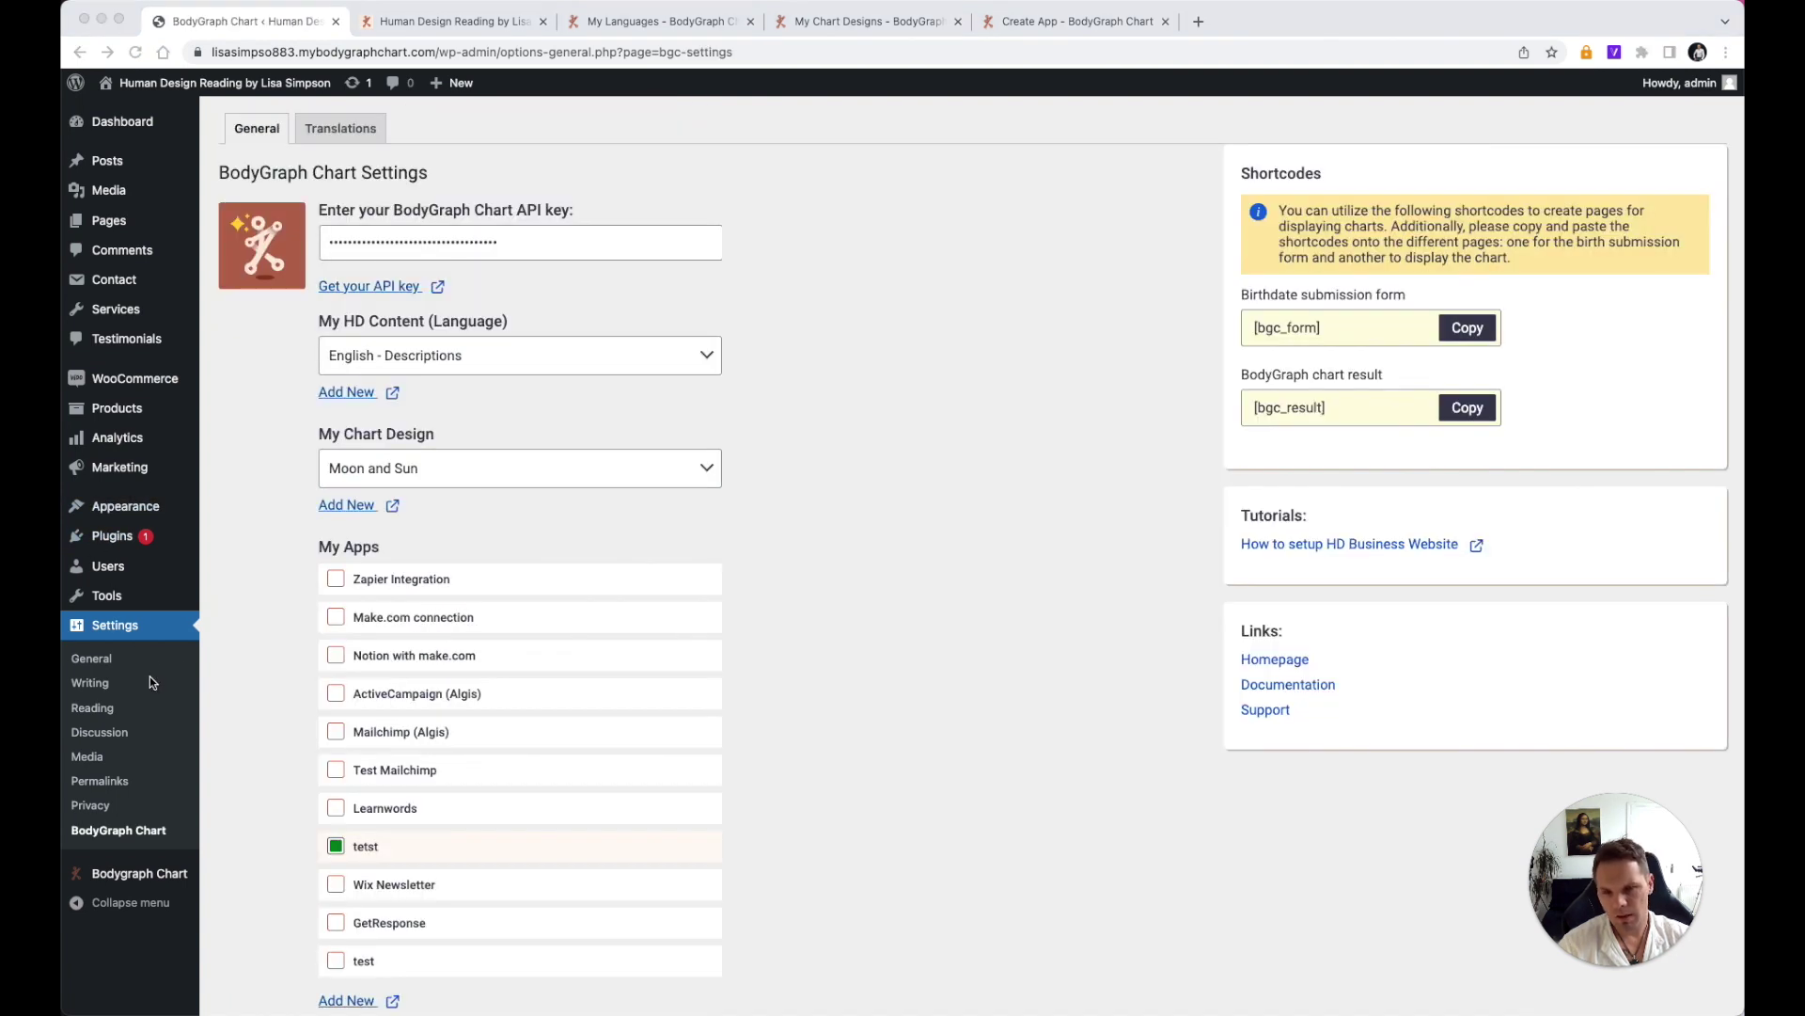
{"action": "left_click", "coordinate": [97, 661]}
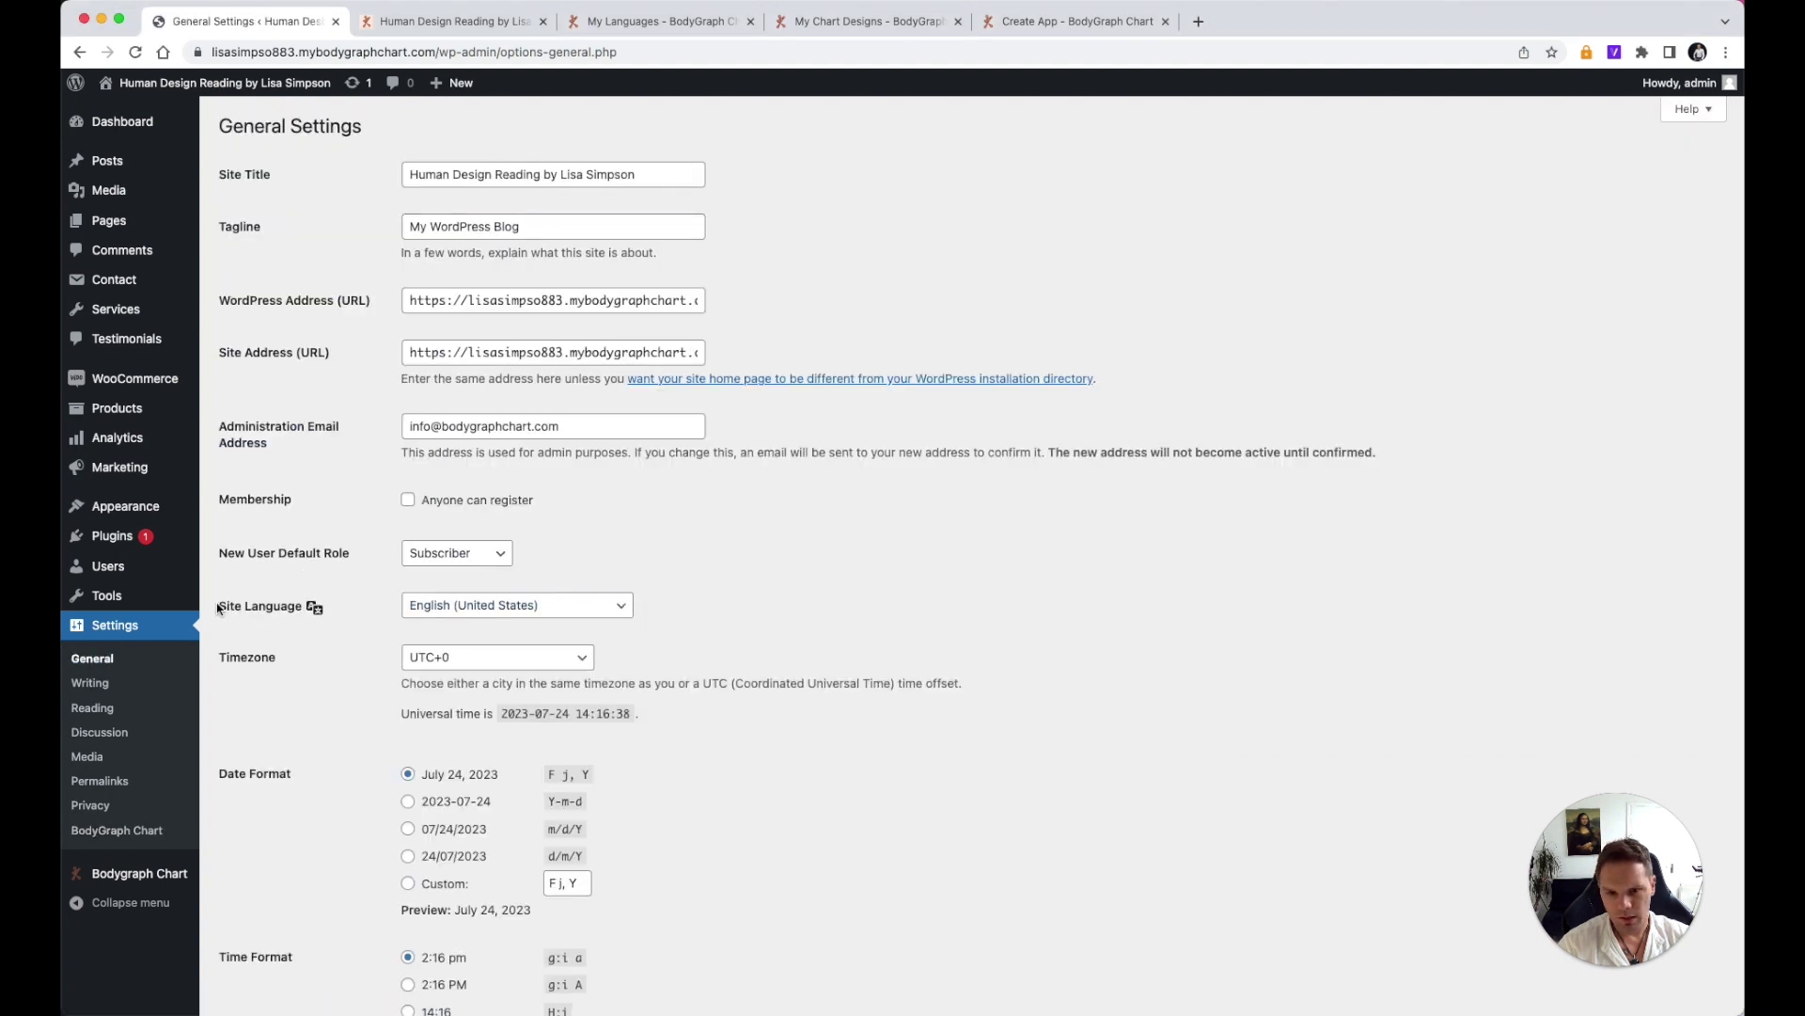
{"action": "left_click", "coordinate": [465, 609]}
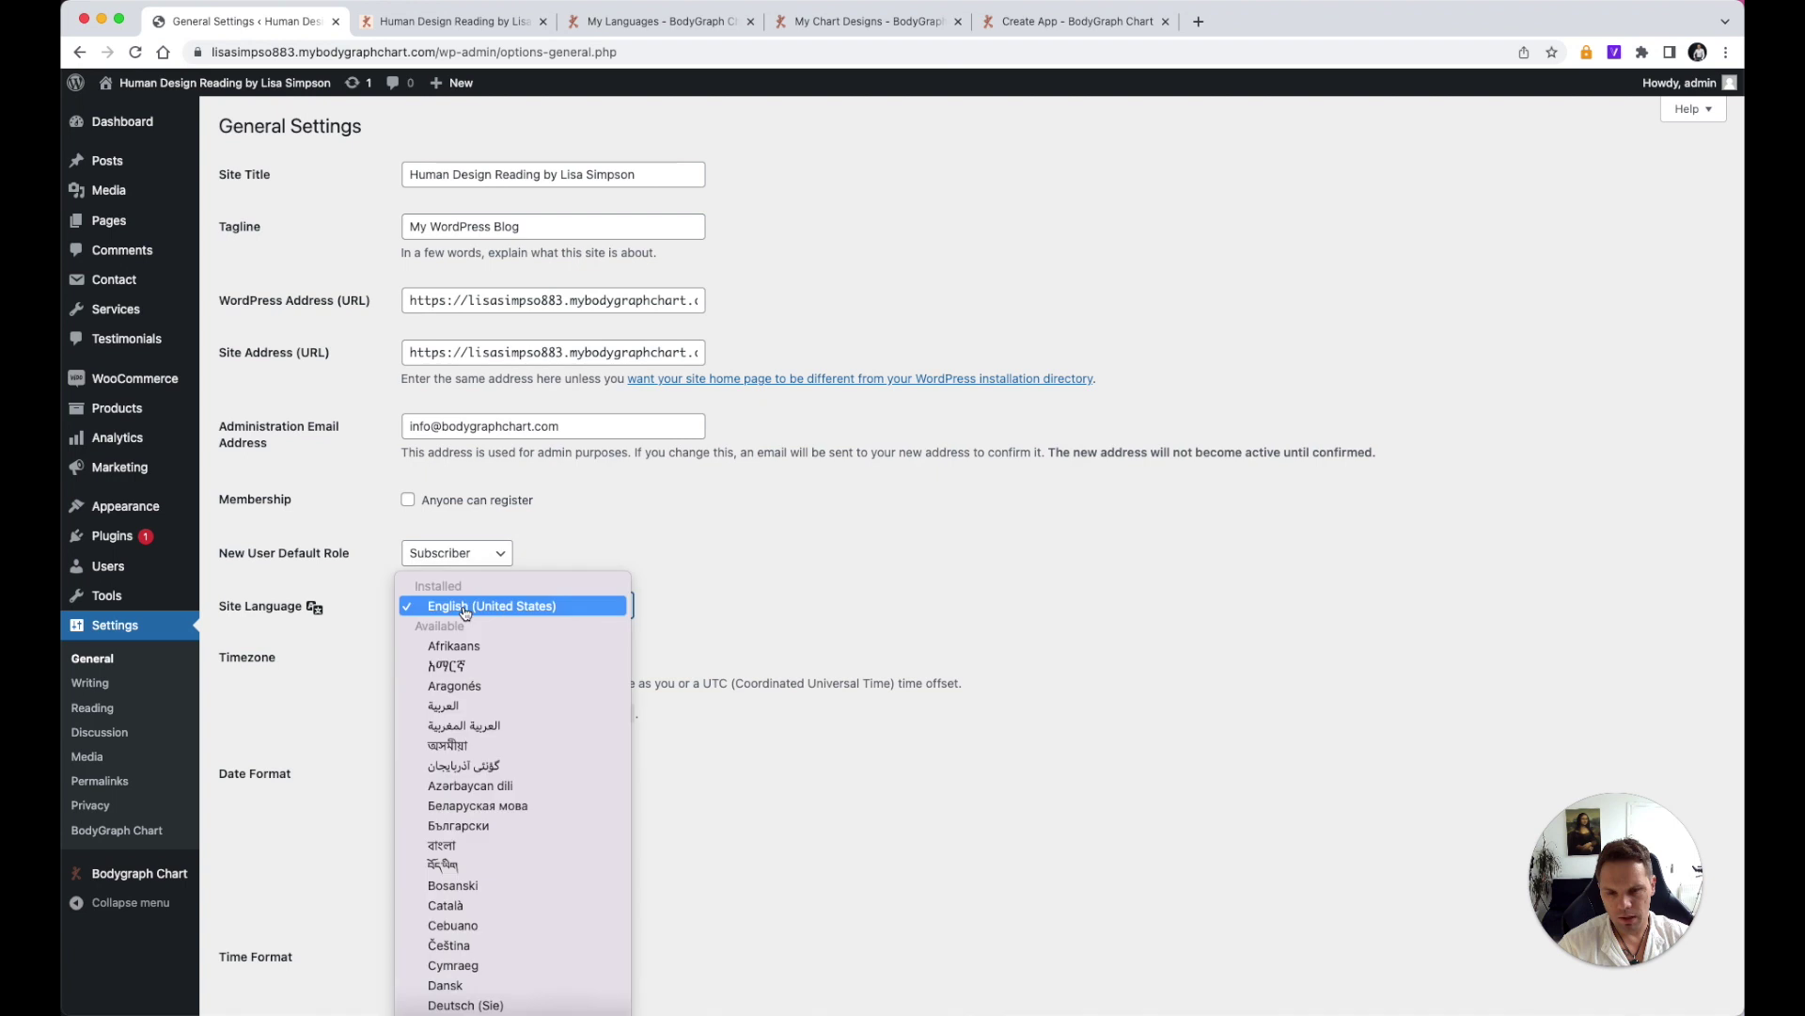
{"action": "left_click", "coordinate": [780, 612]}
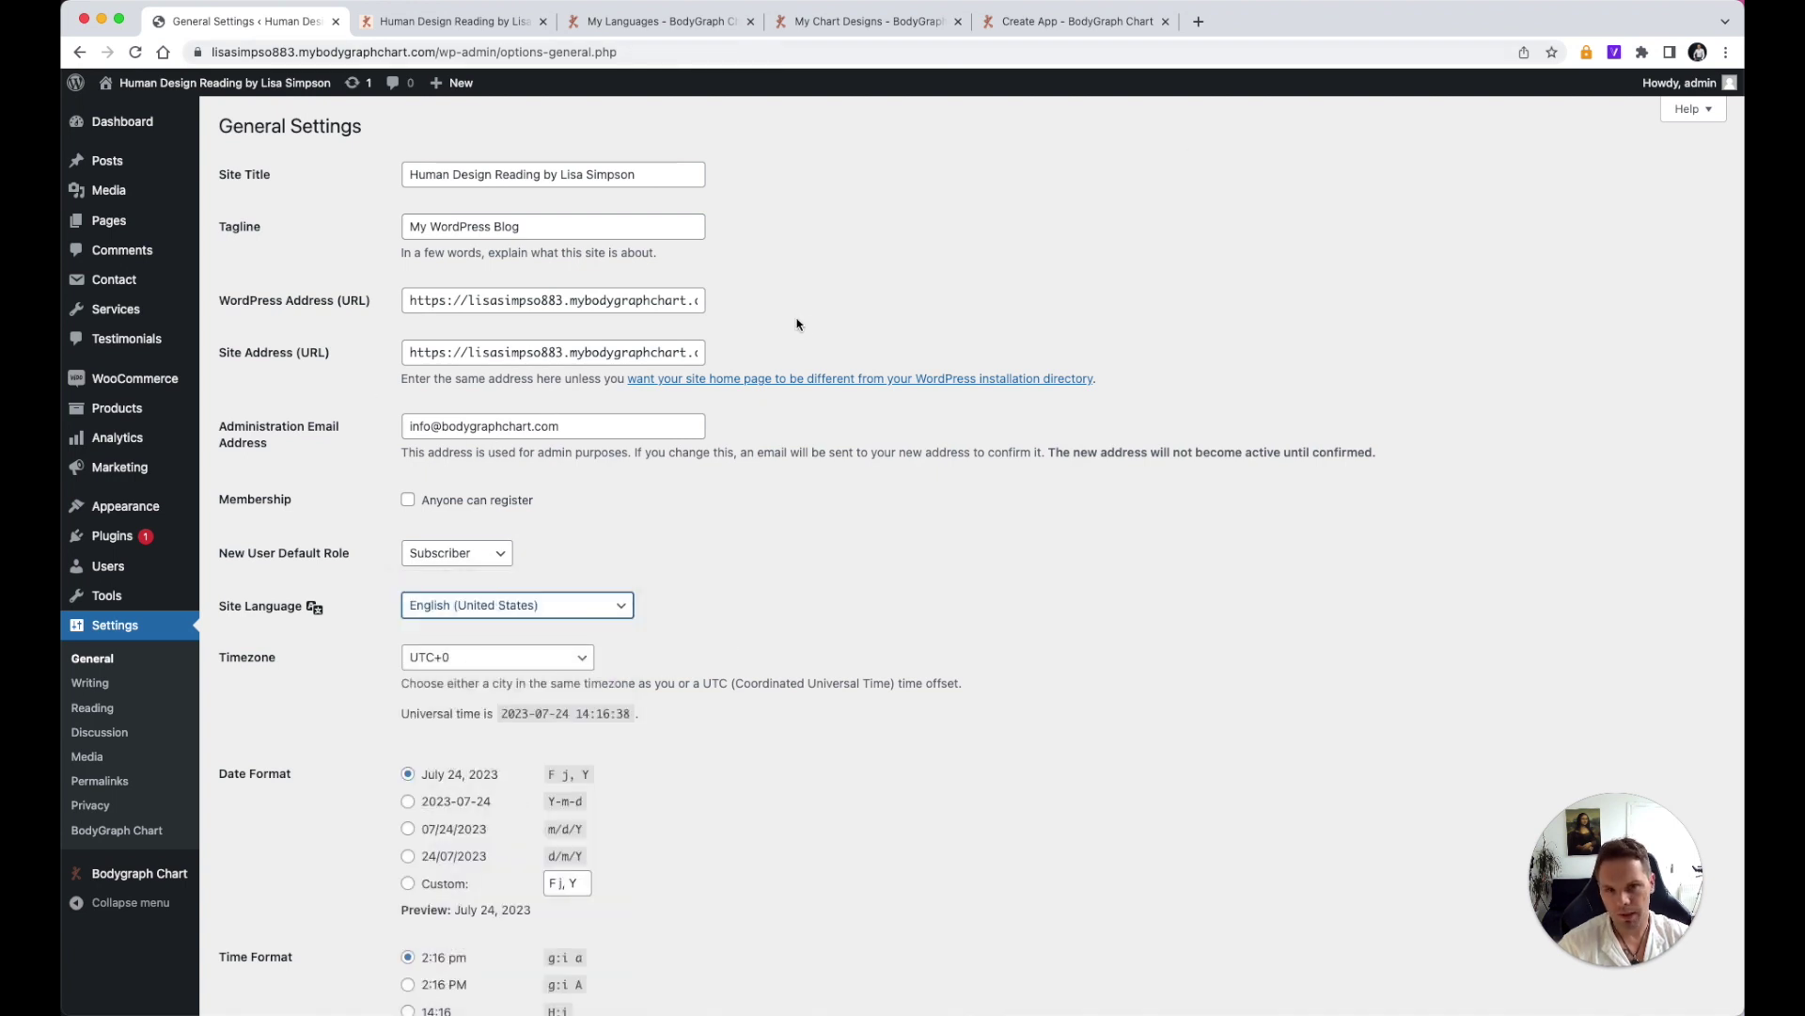
Step: Reopen the BodyGraph Chart translations and look through all label fields, from the form texts to the Result and Account sections
{"action": "left_click", "coordinate": [120, 837]}
{"action": "left_click", "coordinate": [356, 132]}
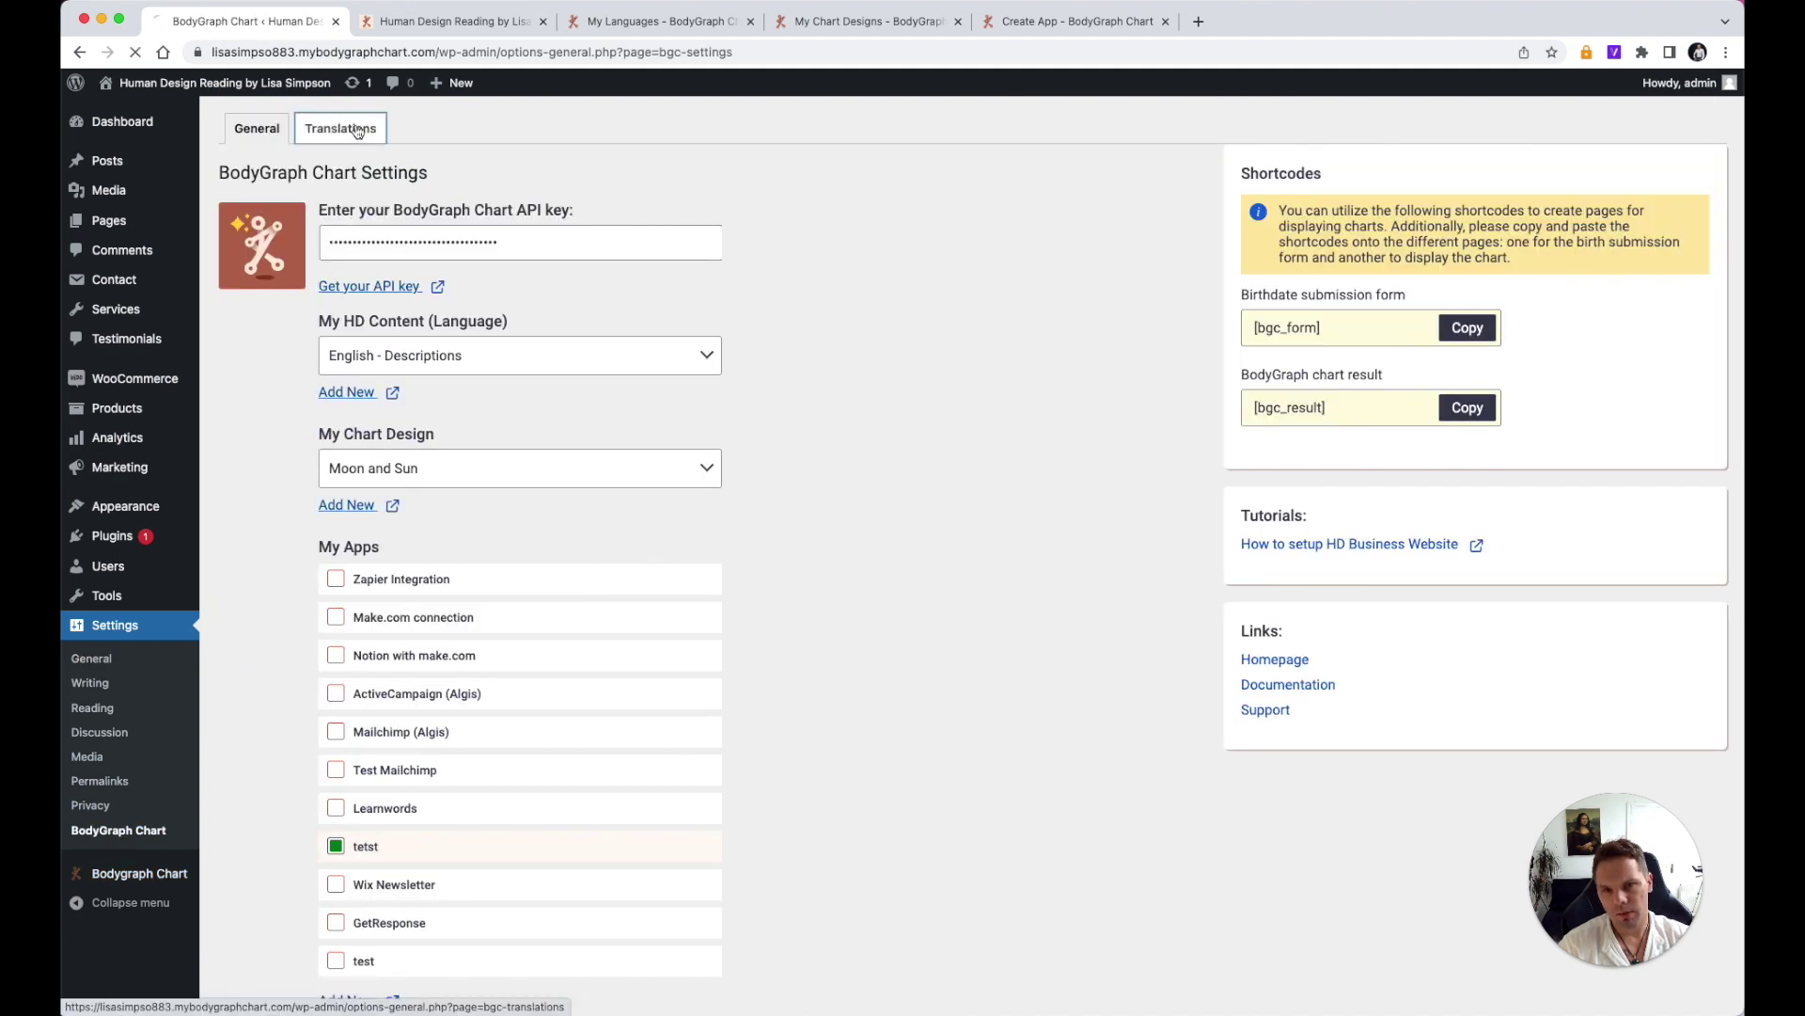
{"action": "scroll", "coordinate": [423, 371], "scroll_direction": "down", "scroll_amount": 10}
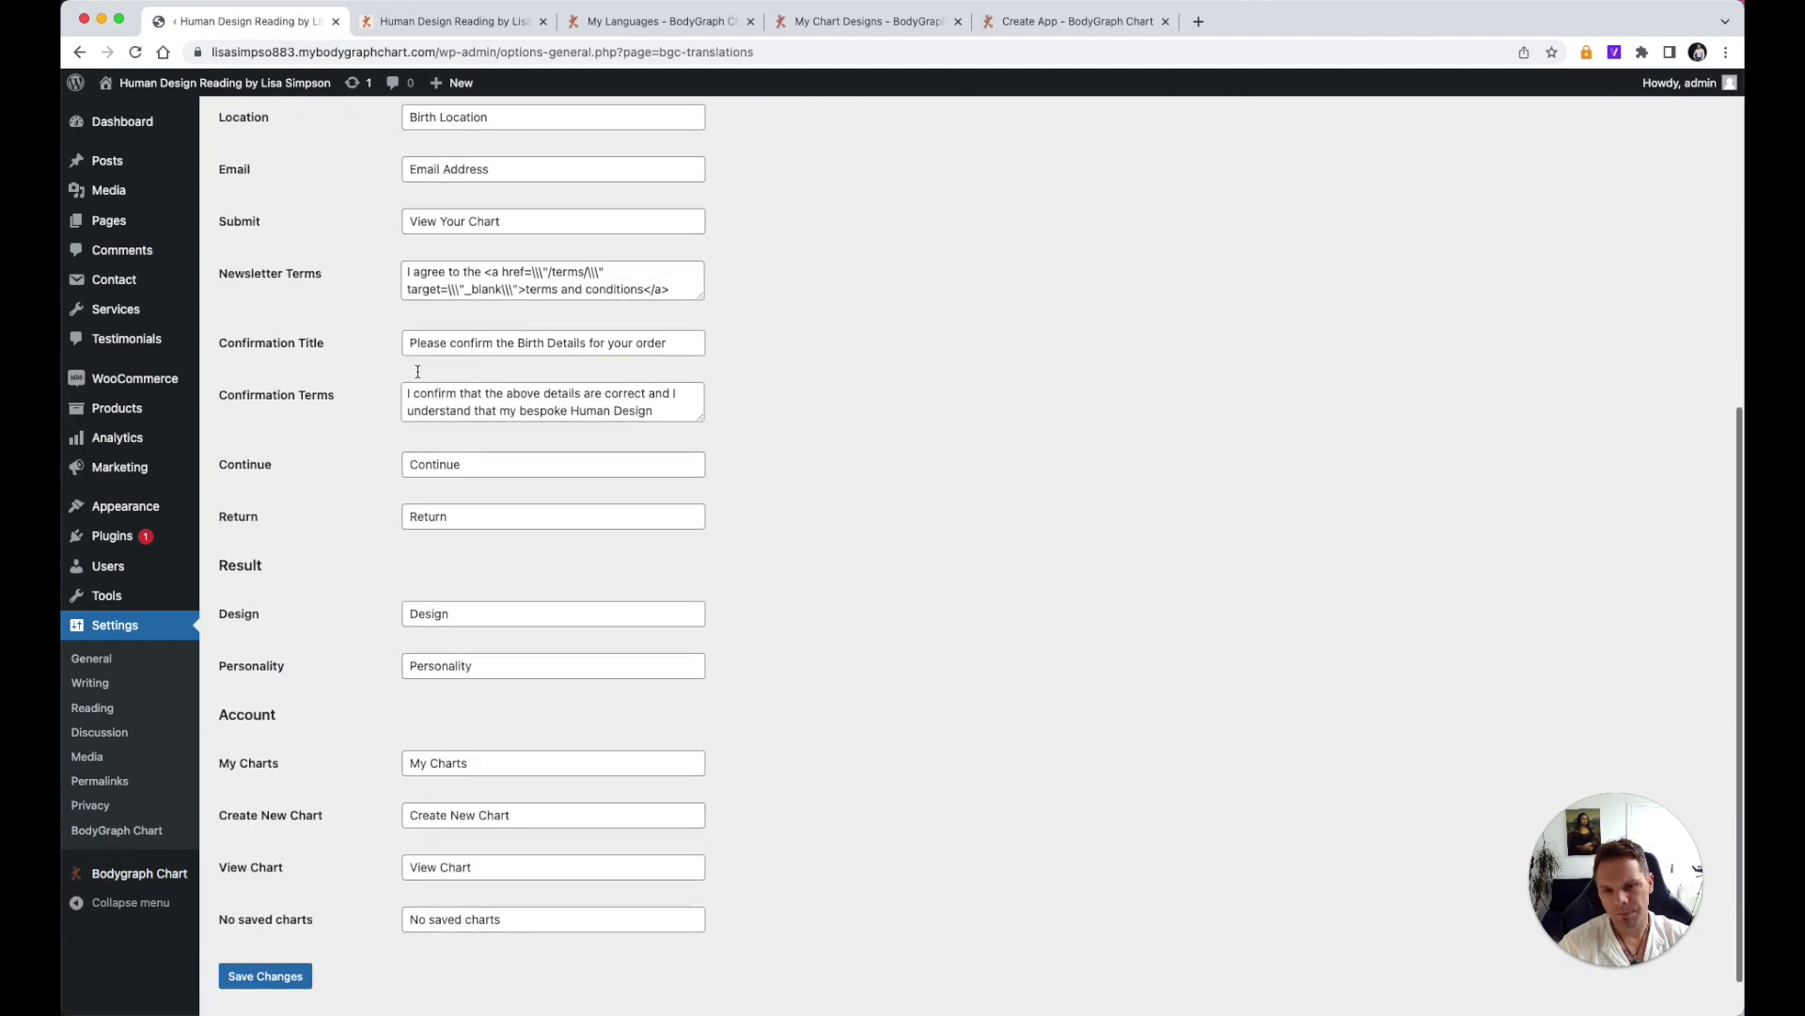
{"action": "scroll", "coordinate": [422, 386], "scroll_direction": "down", "scroll_amount": 3}
{"action": "scroll", "coordinate": [422, 385], "scroll_direction": "up", "scroll_amount": 12}
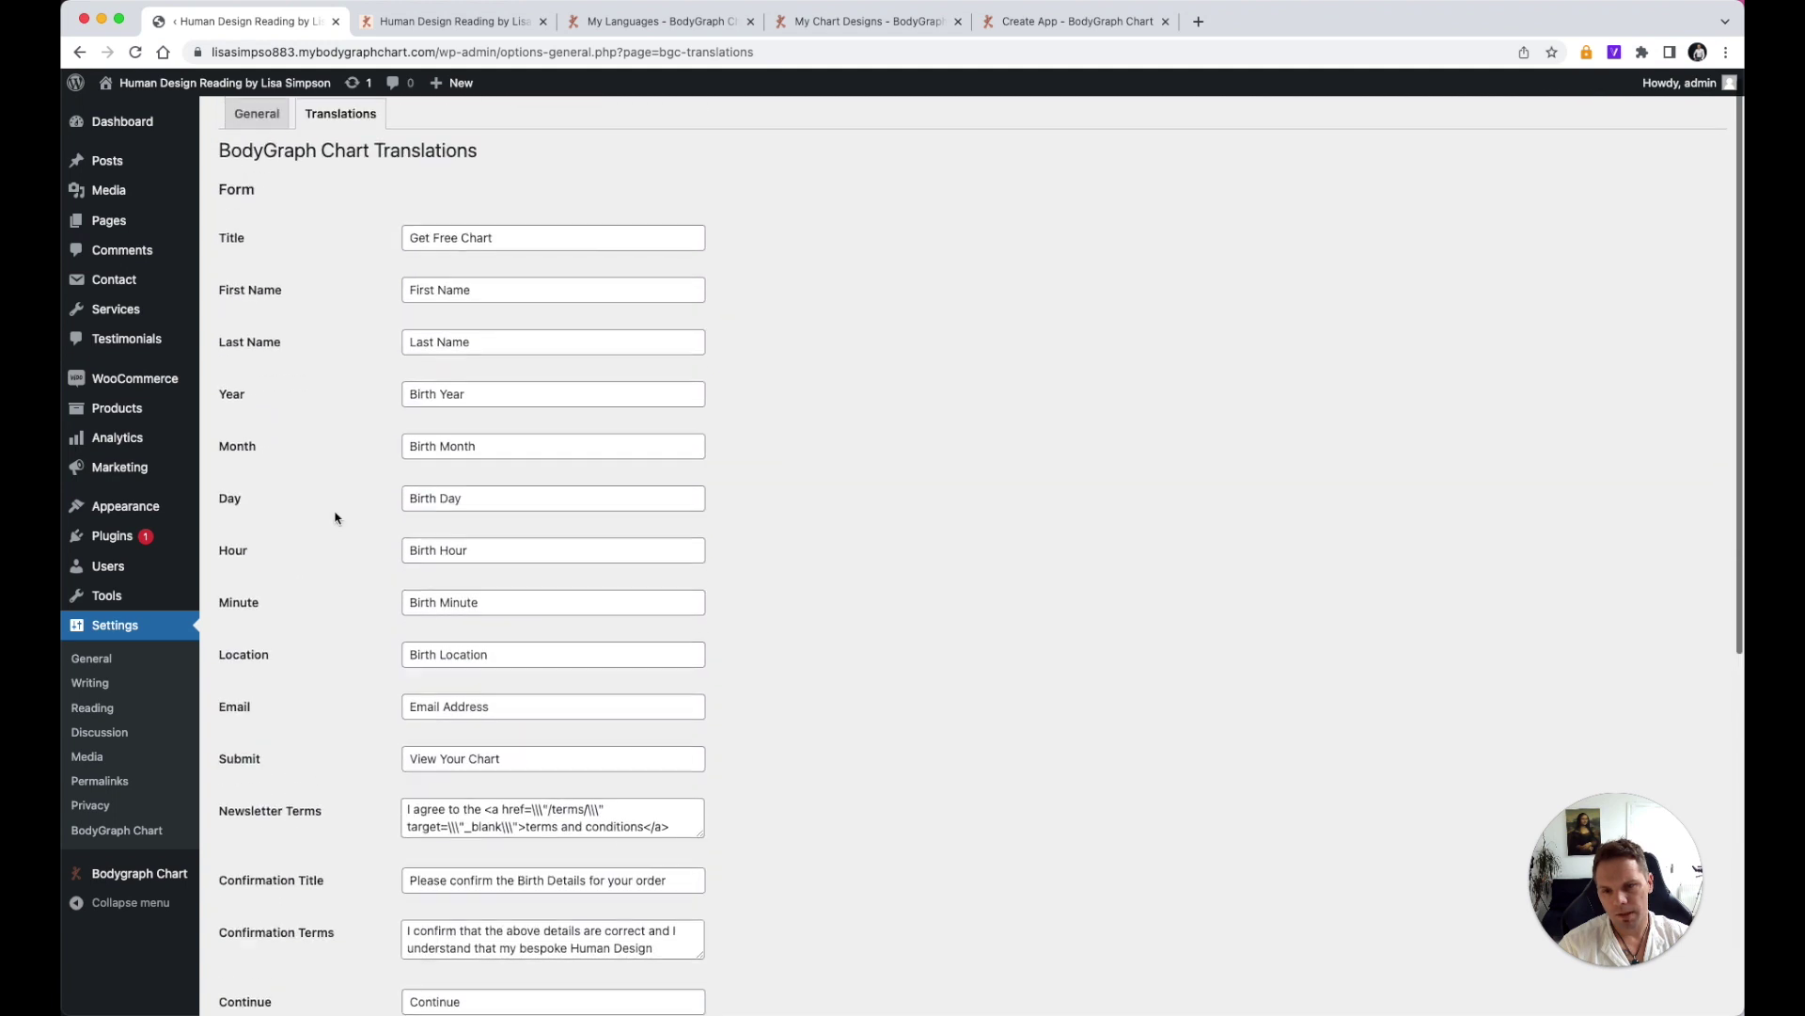
Step: View the theme's Logo And Favicon and Footer Text settings, comparing the footer text with the copyright line on the live home page
{"action": "left_click", "coordinate": [123, 878]}
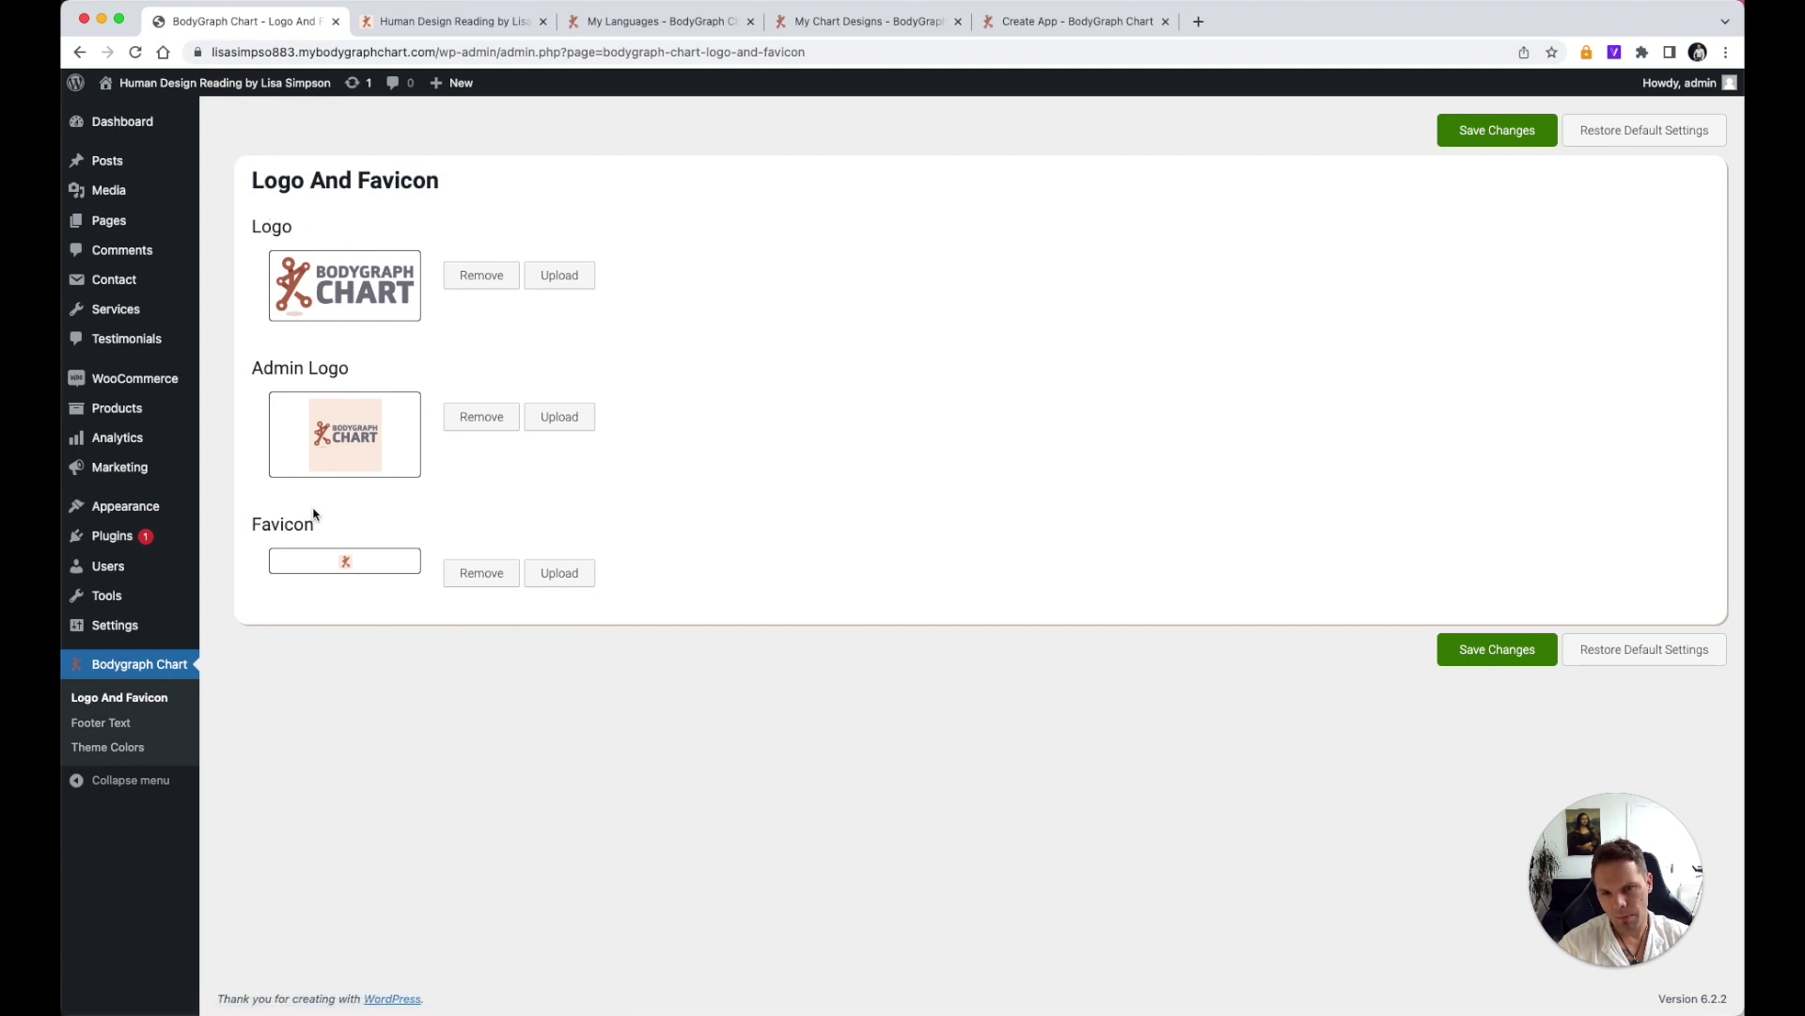
{"action": "left_click", "coordinate": [99, 722]}
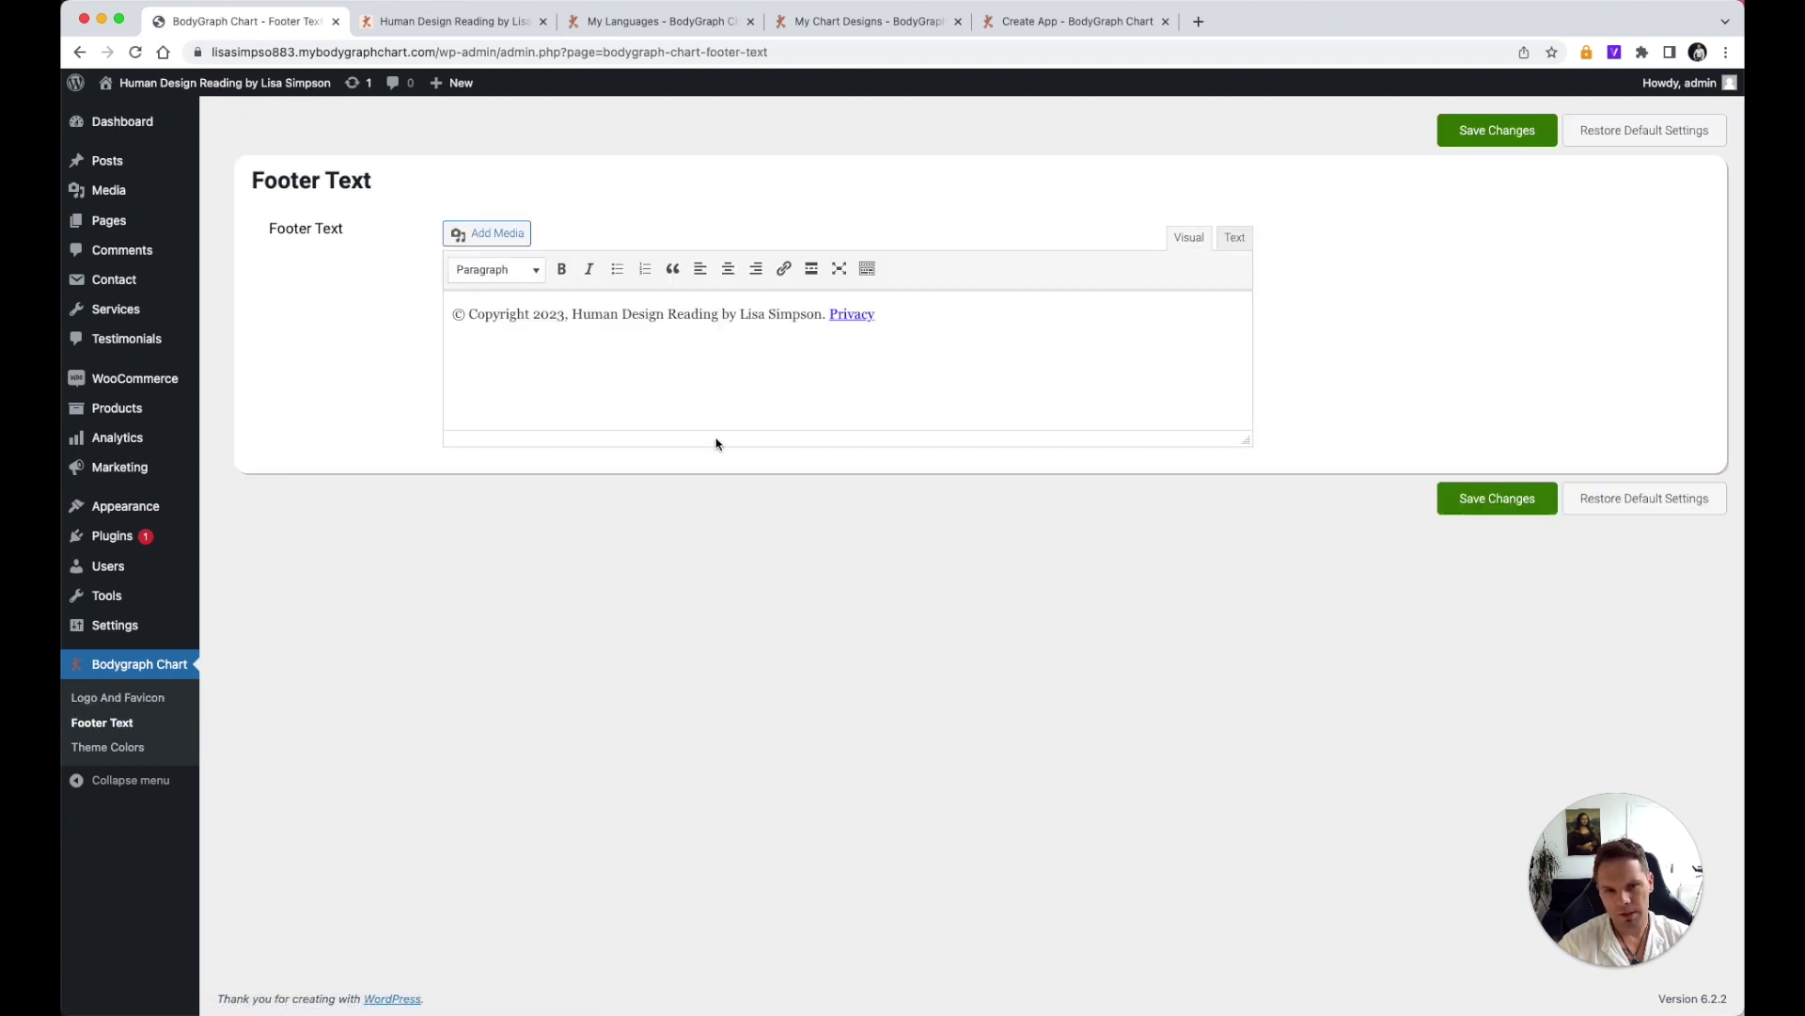
{"action": "left_click", "coordinate": [598, 21]}
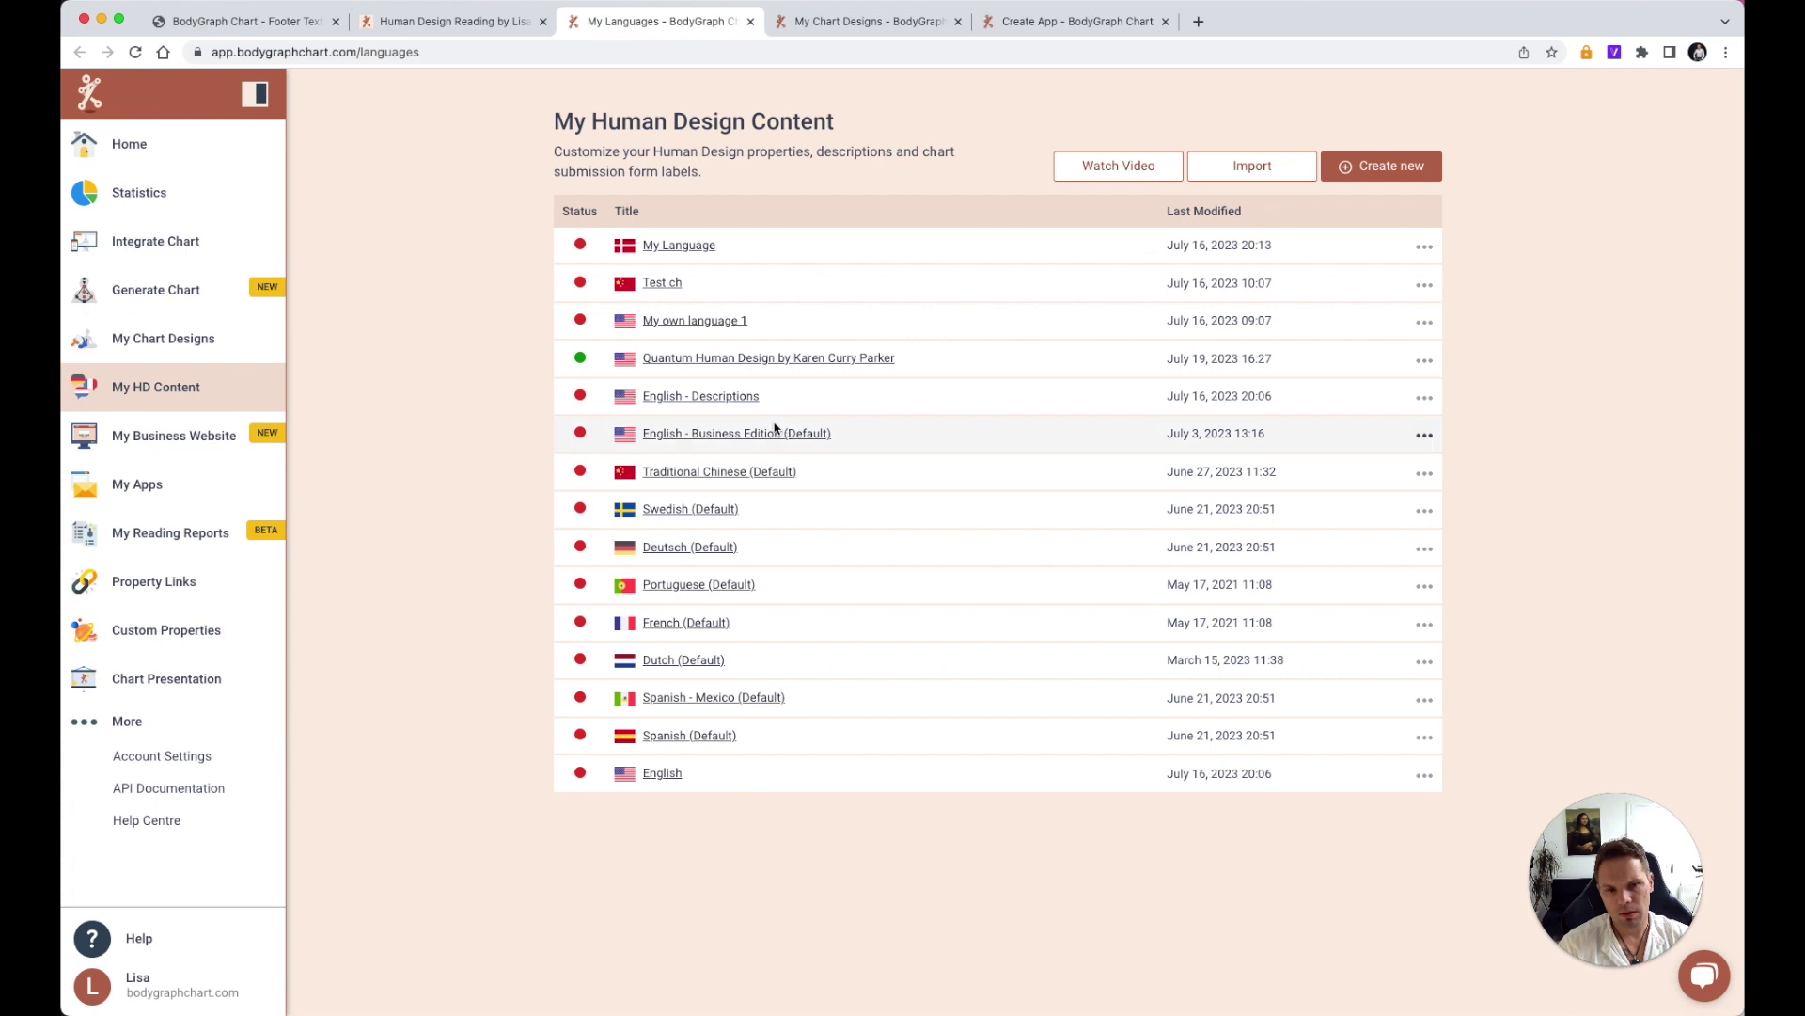
{"action": "left_click", "coordinate": [494, 21]}
{"action": "scroll", "coordinate": [685, 374], "scroll_direction": "down", "scroll_amount": 15}
{"action": "left_click_drag", "start_coordinate": [710, 983], "coordinate": [1168, 996]}
{"action": "left_click", "coordinate": [287, 25]}
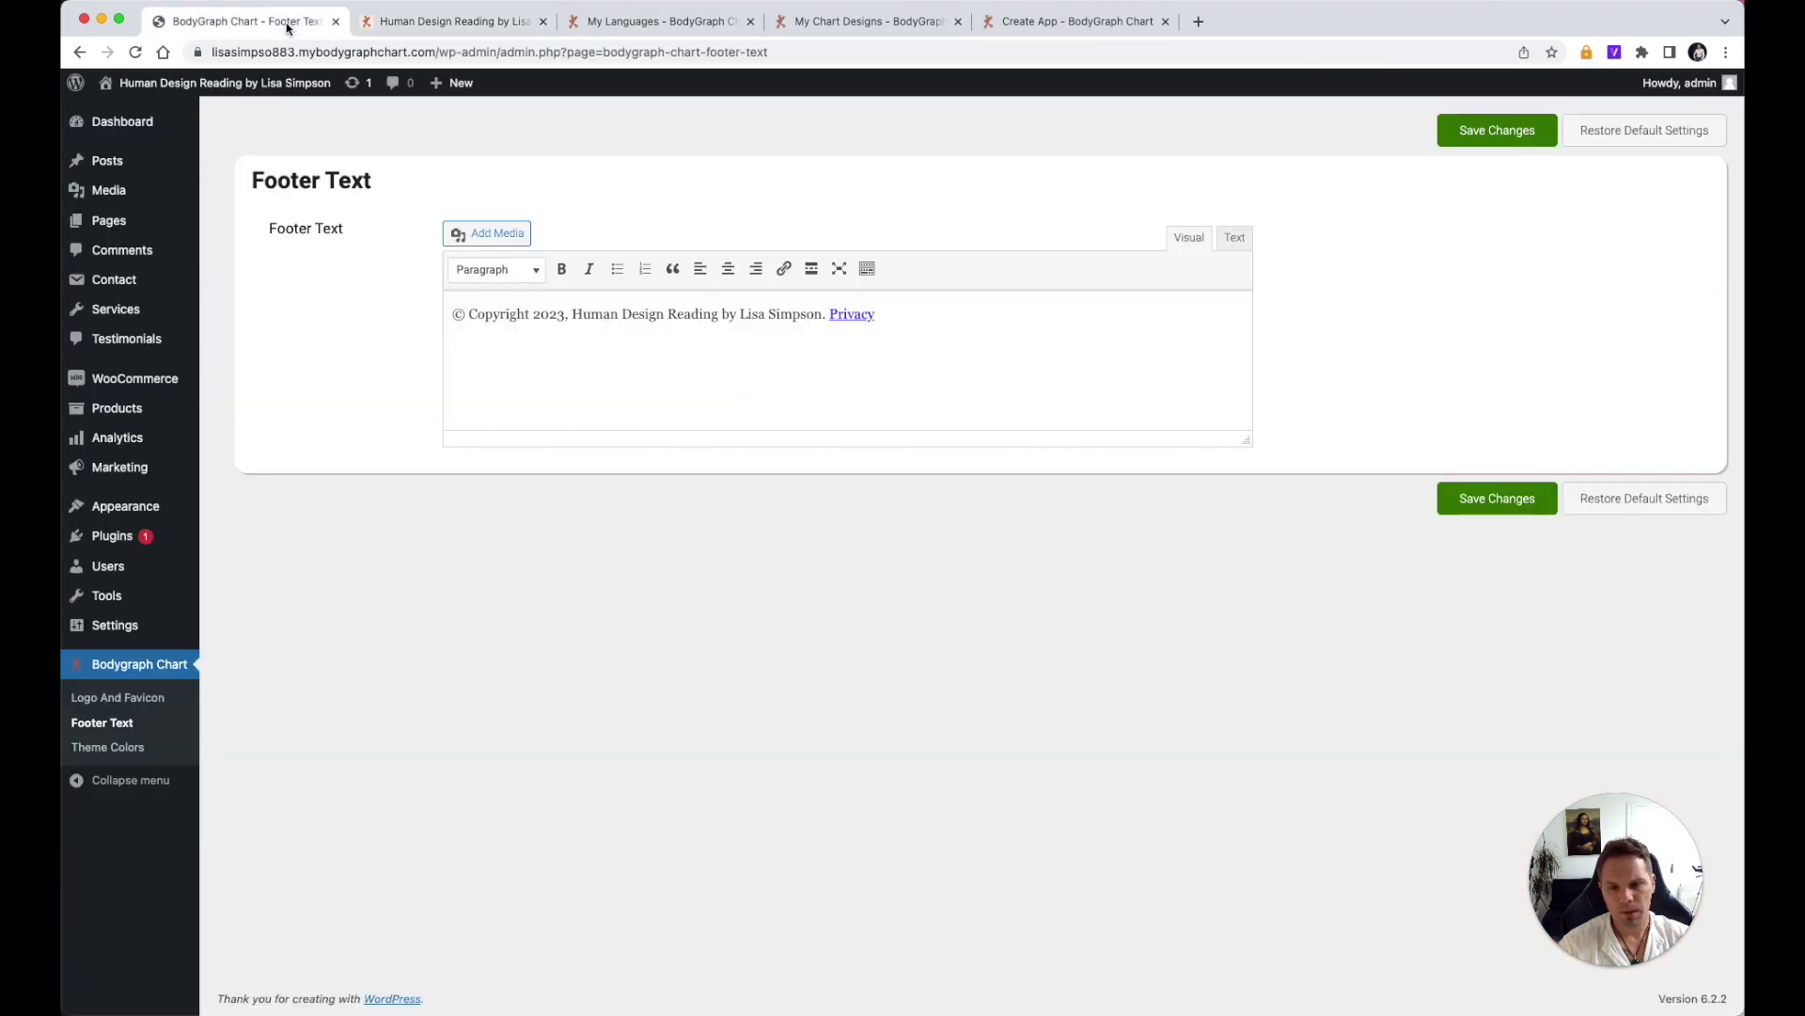
Step: In the Theme Colors settings, find Roboto in the font list and set it as the Header Font
{"action": "left_click", "coordinate": [136, 748]}
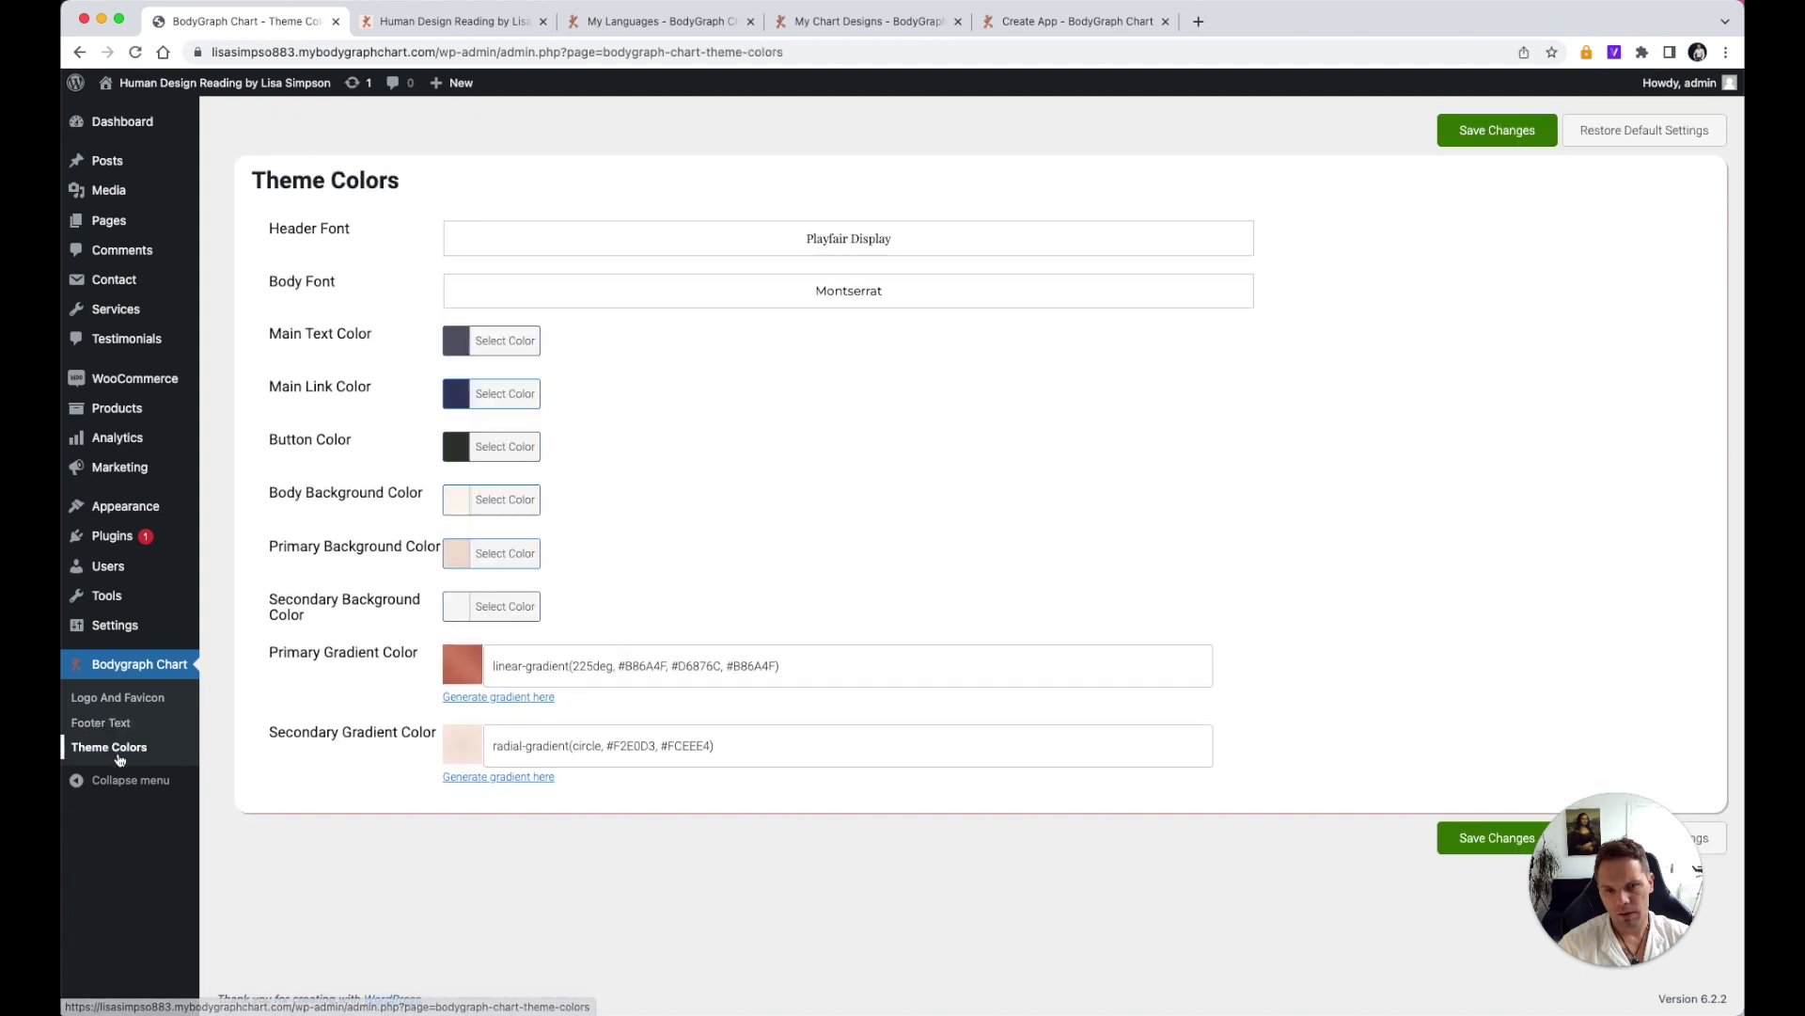
{"action": "left_click", "coordinate": [889, 248]}
{"action": "left_click", "coordinate": [1025, 138]}
{"action": "type", "text": "Robo"}
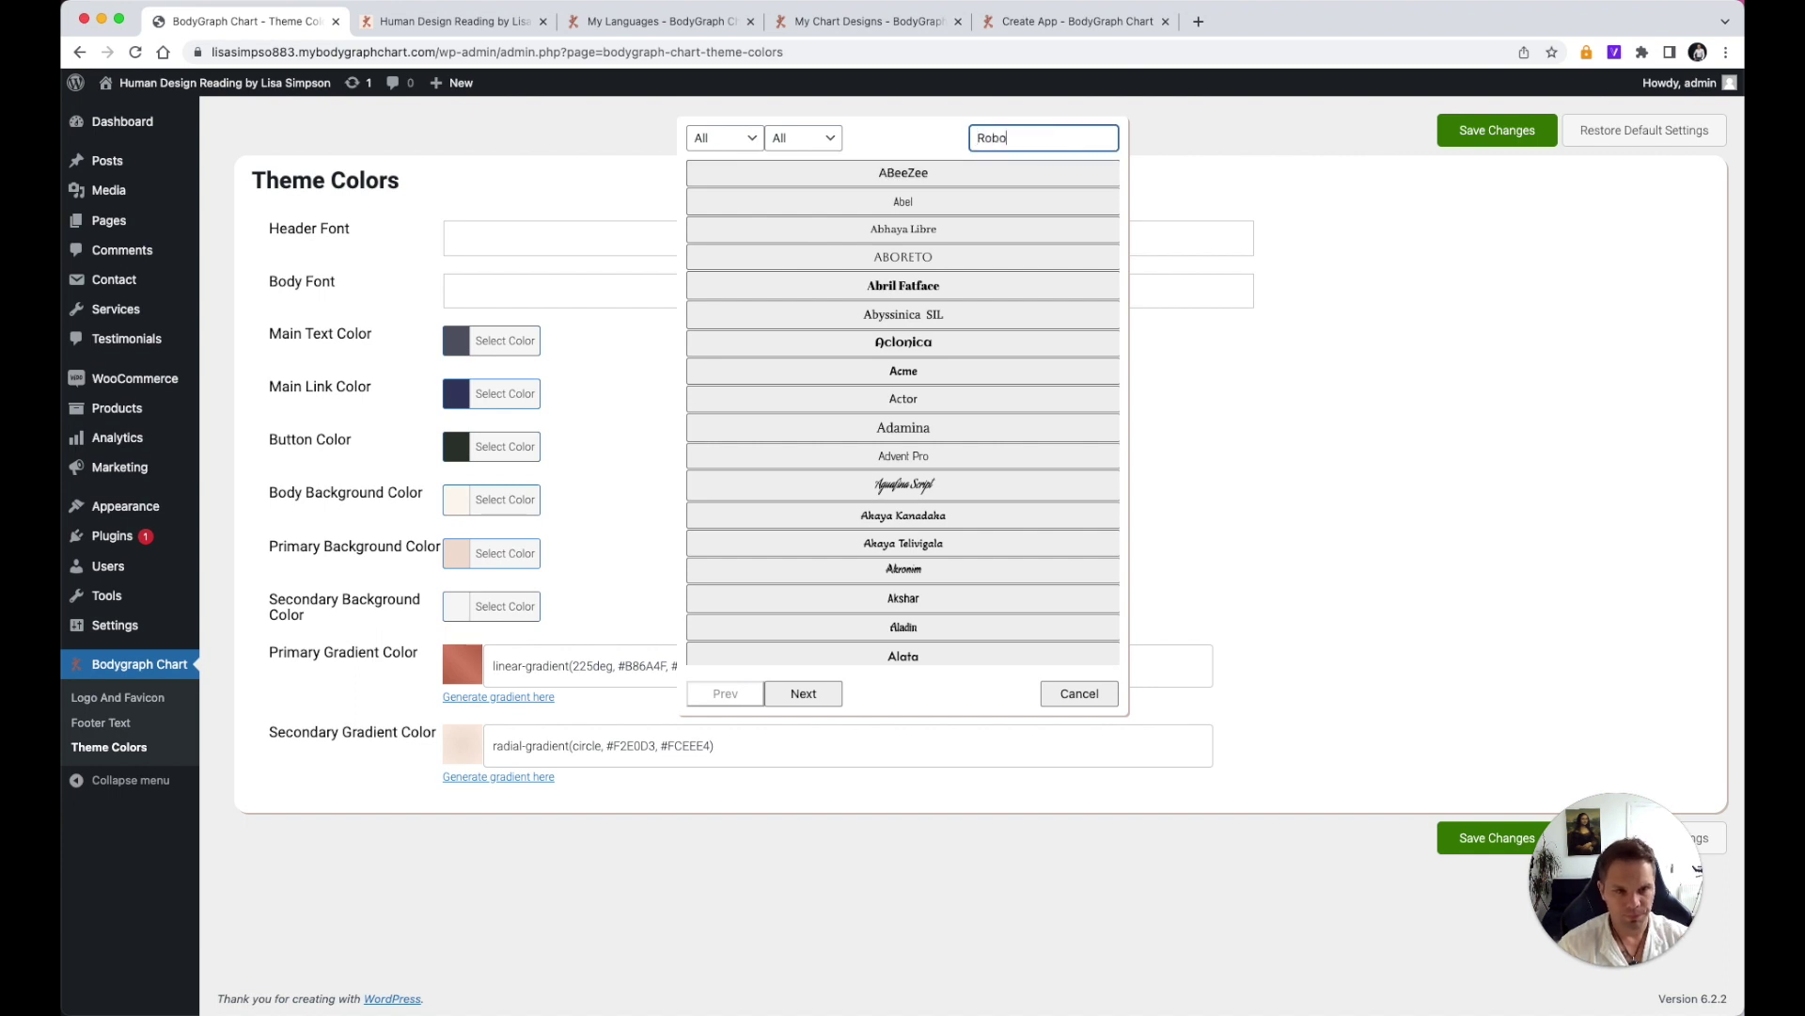
{"action": "type", "text": "t"}
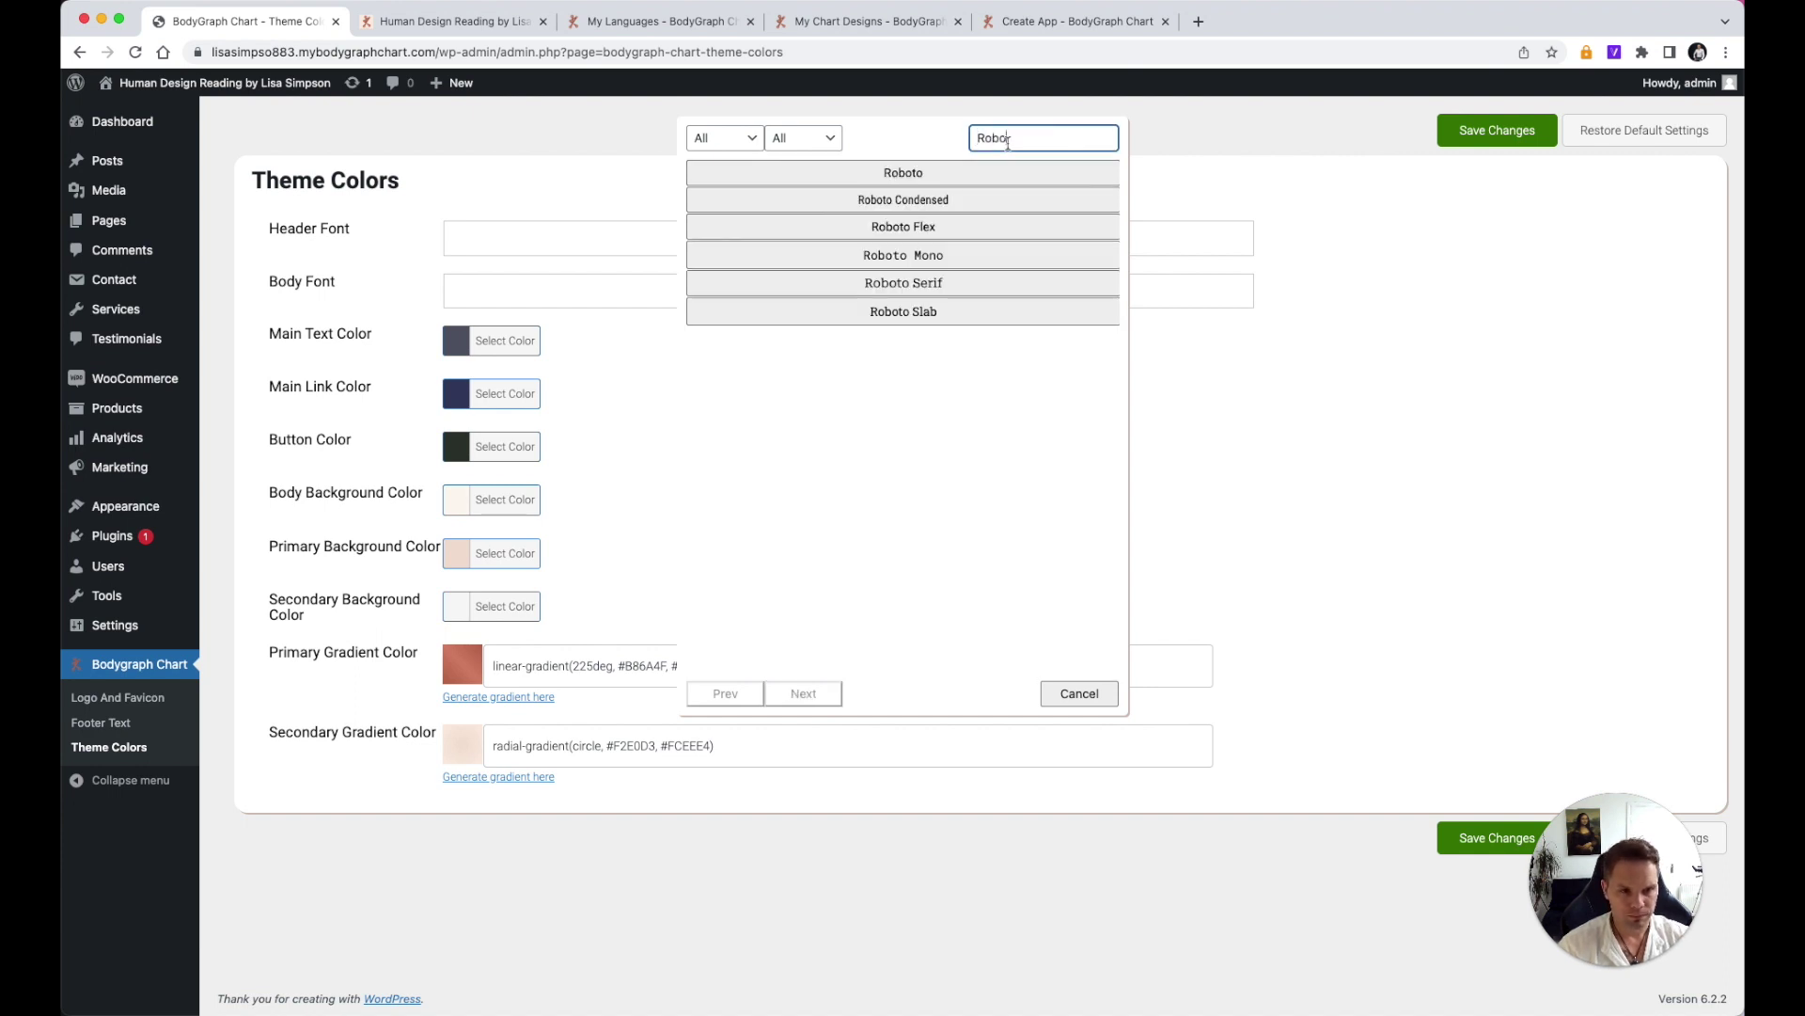
{"action": "left_click", "coordinate": [912, 175]}
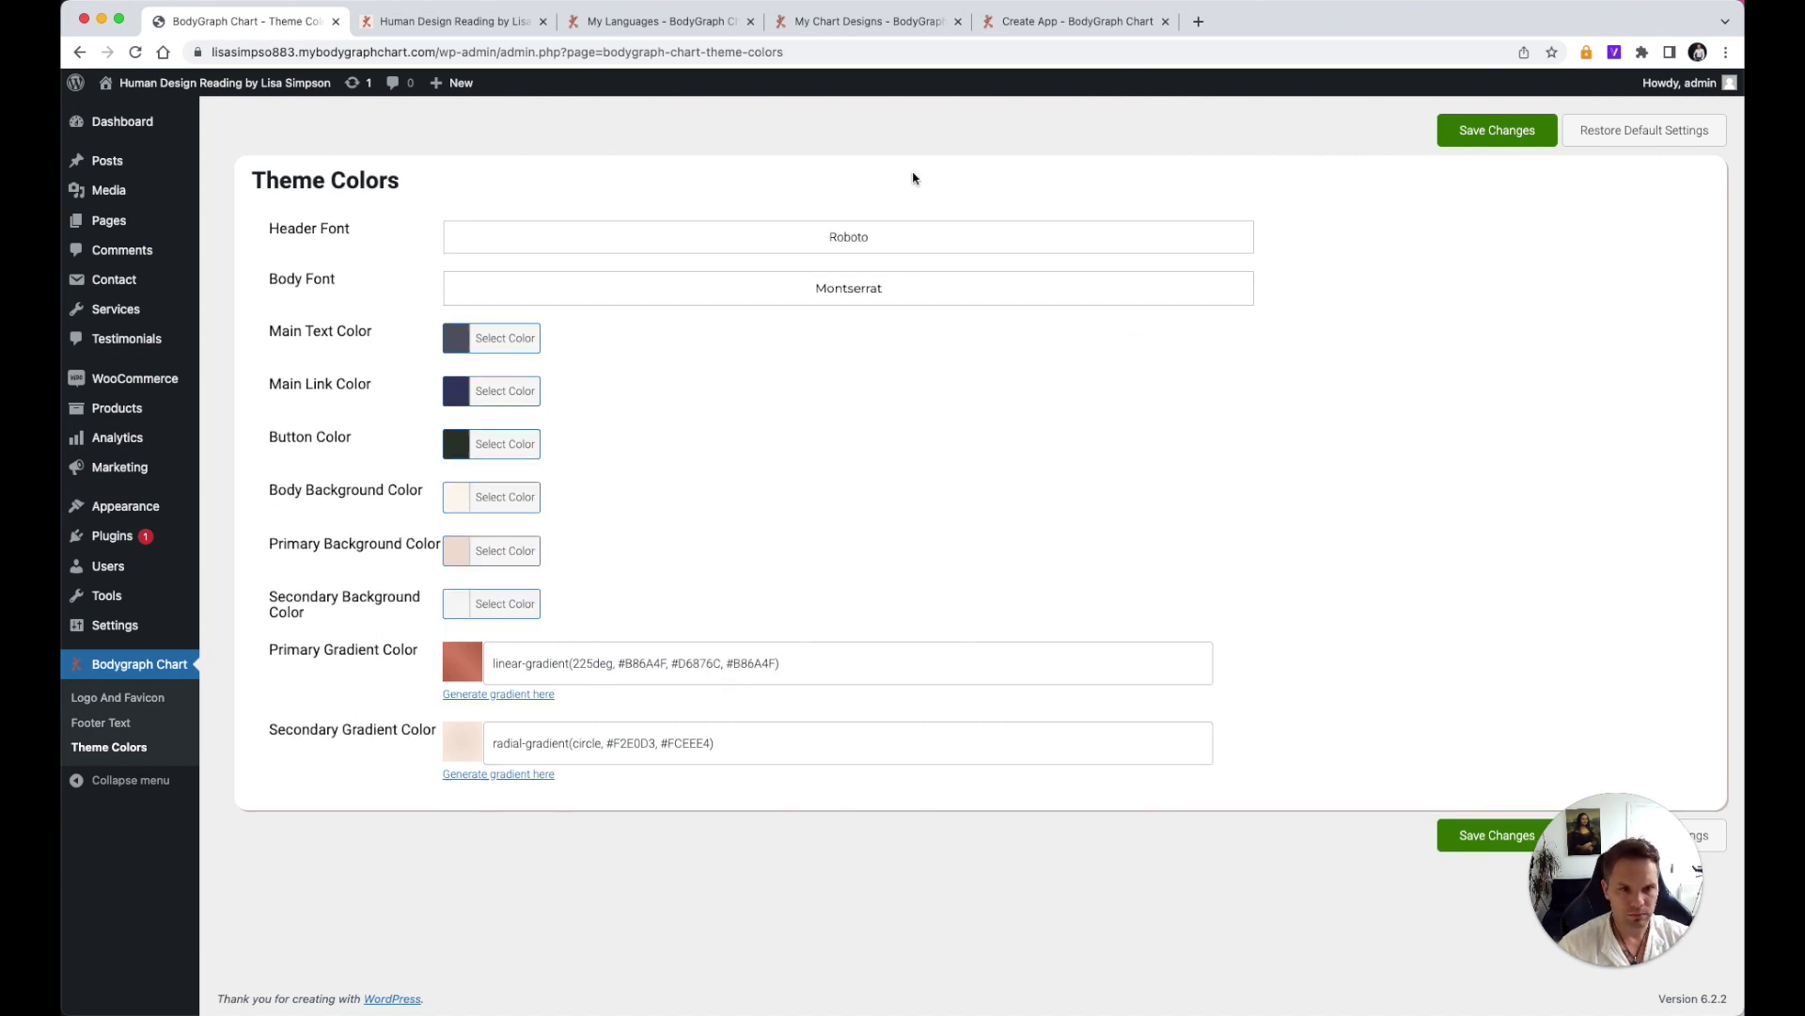
Step: Set the Body Font to Aboreto and save the theme changes
{"action": "left_click", "coordinate": [866, 296]}
{"action": "left_click", "coordinate": [1065, 136]}
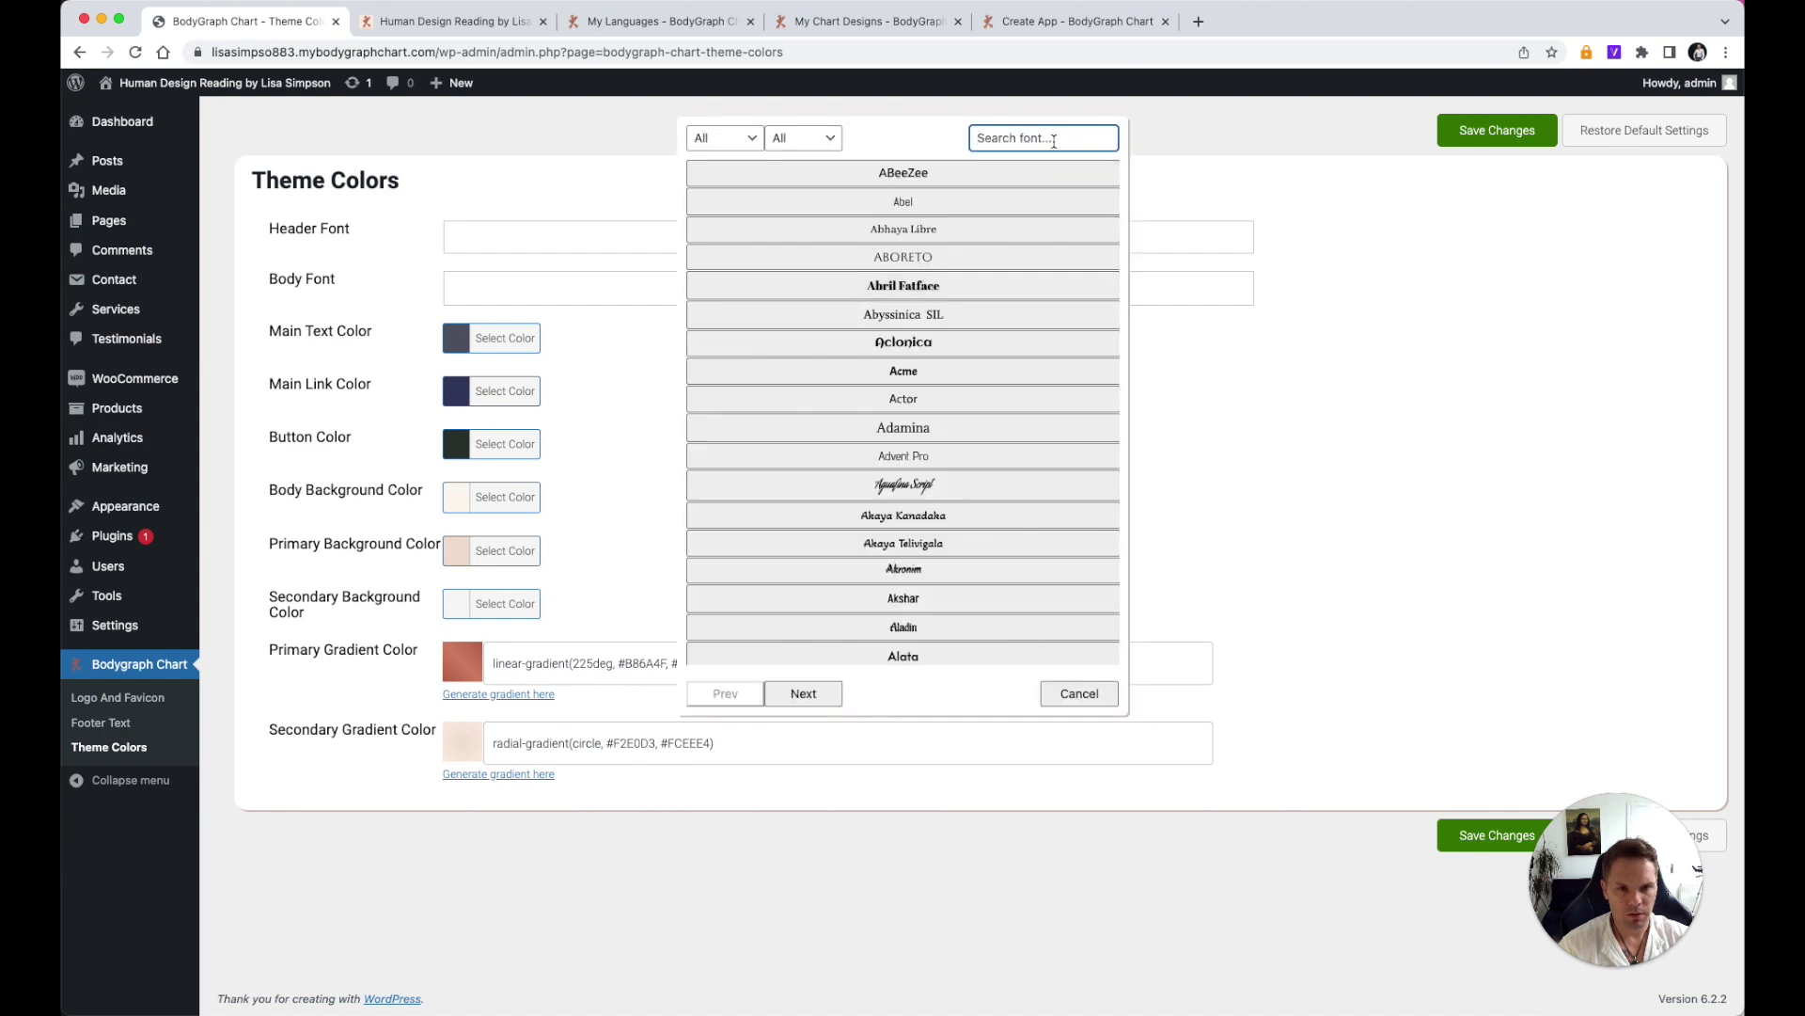
{"action": "left_click", "coordinate": [921, 261]}
{"action": "left_click", "coordinate": [1497, 130]}
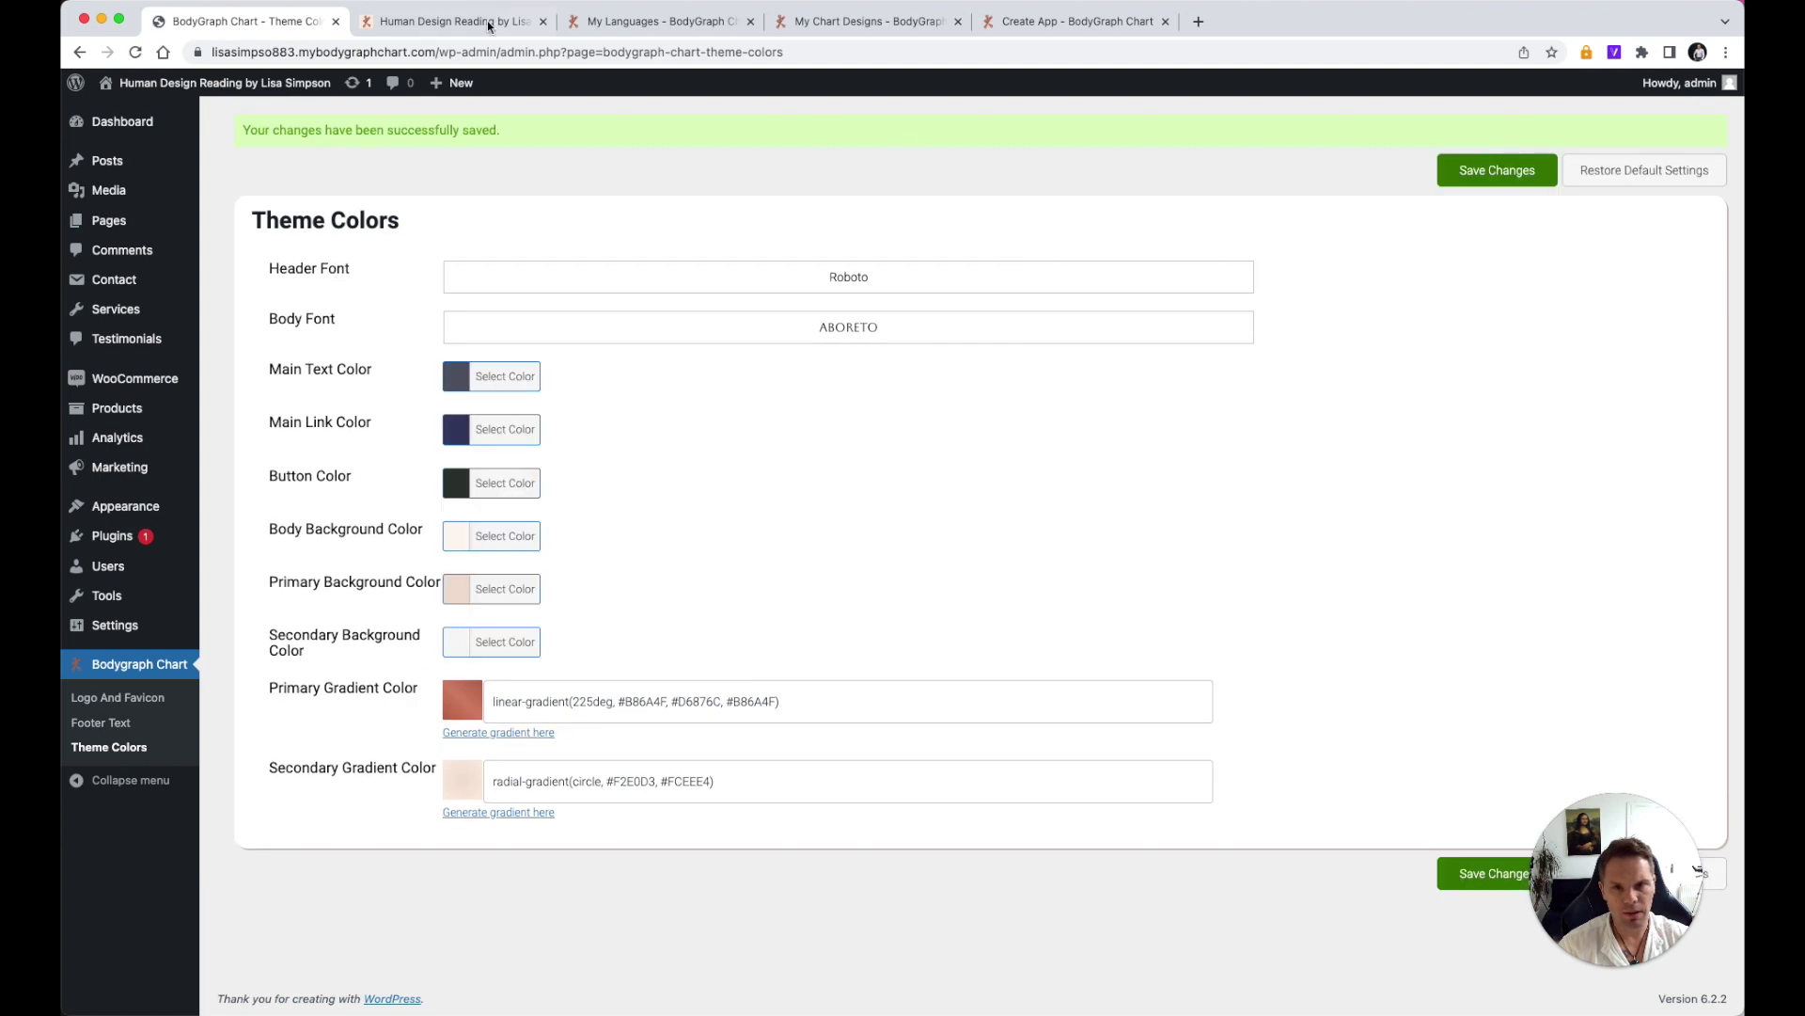
Step: Reload the live home page and check the new heading and body fonts
{"action": "left_click", "coordinate": [449, 22]}
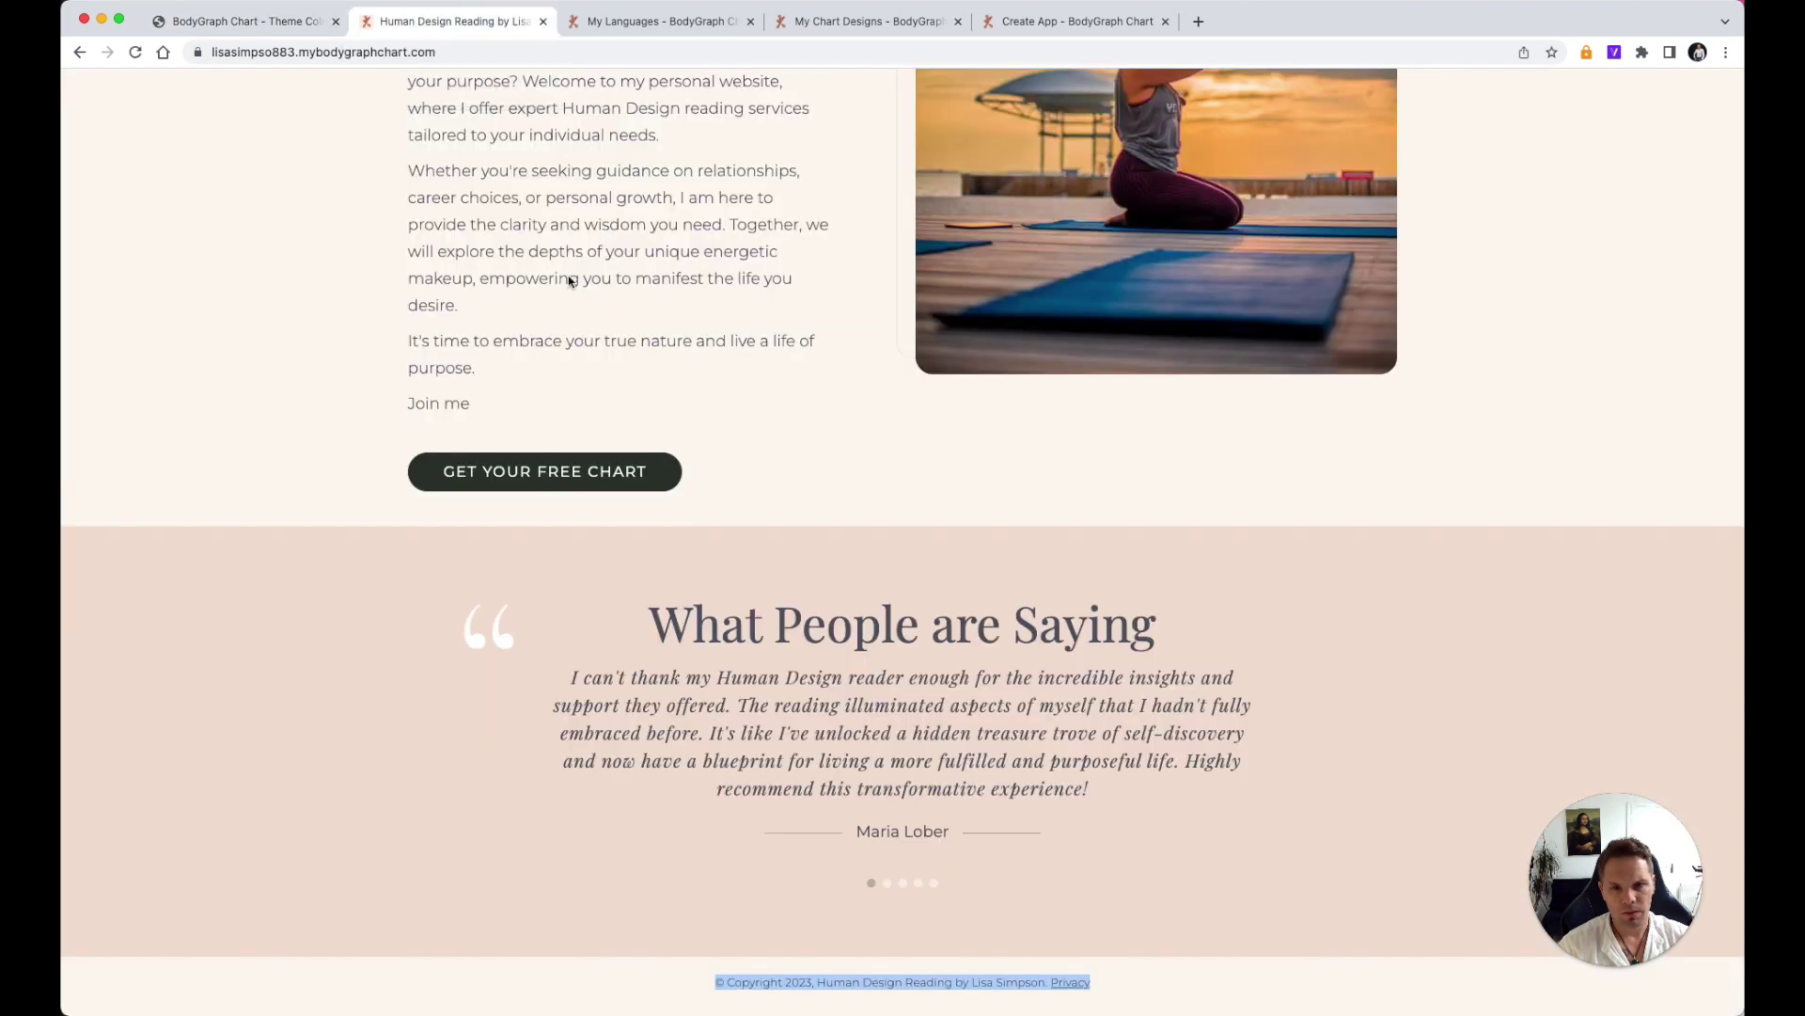
{"action": "key", "text": "super+r"}
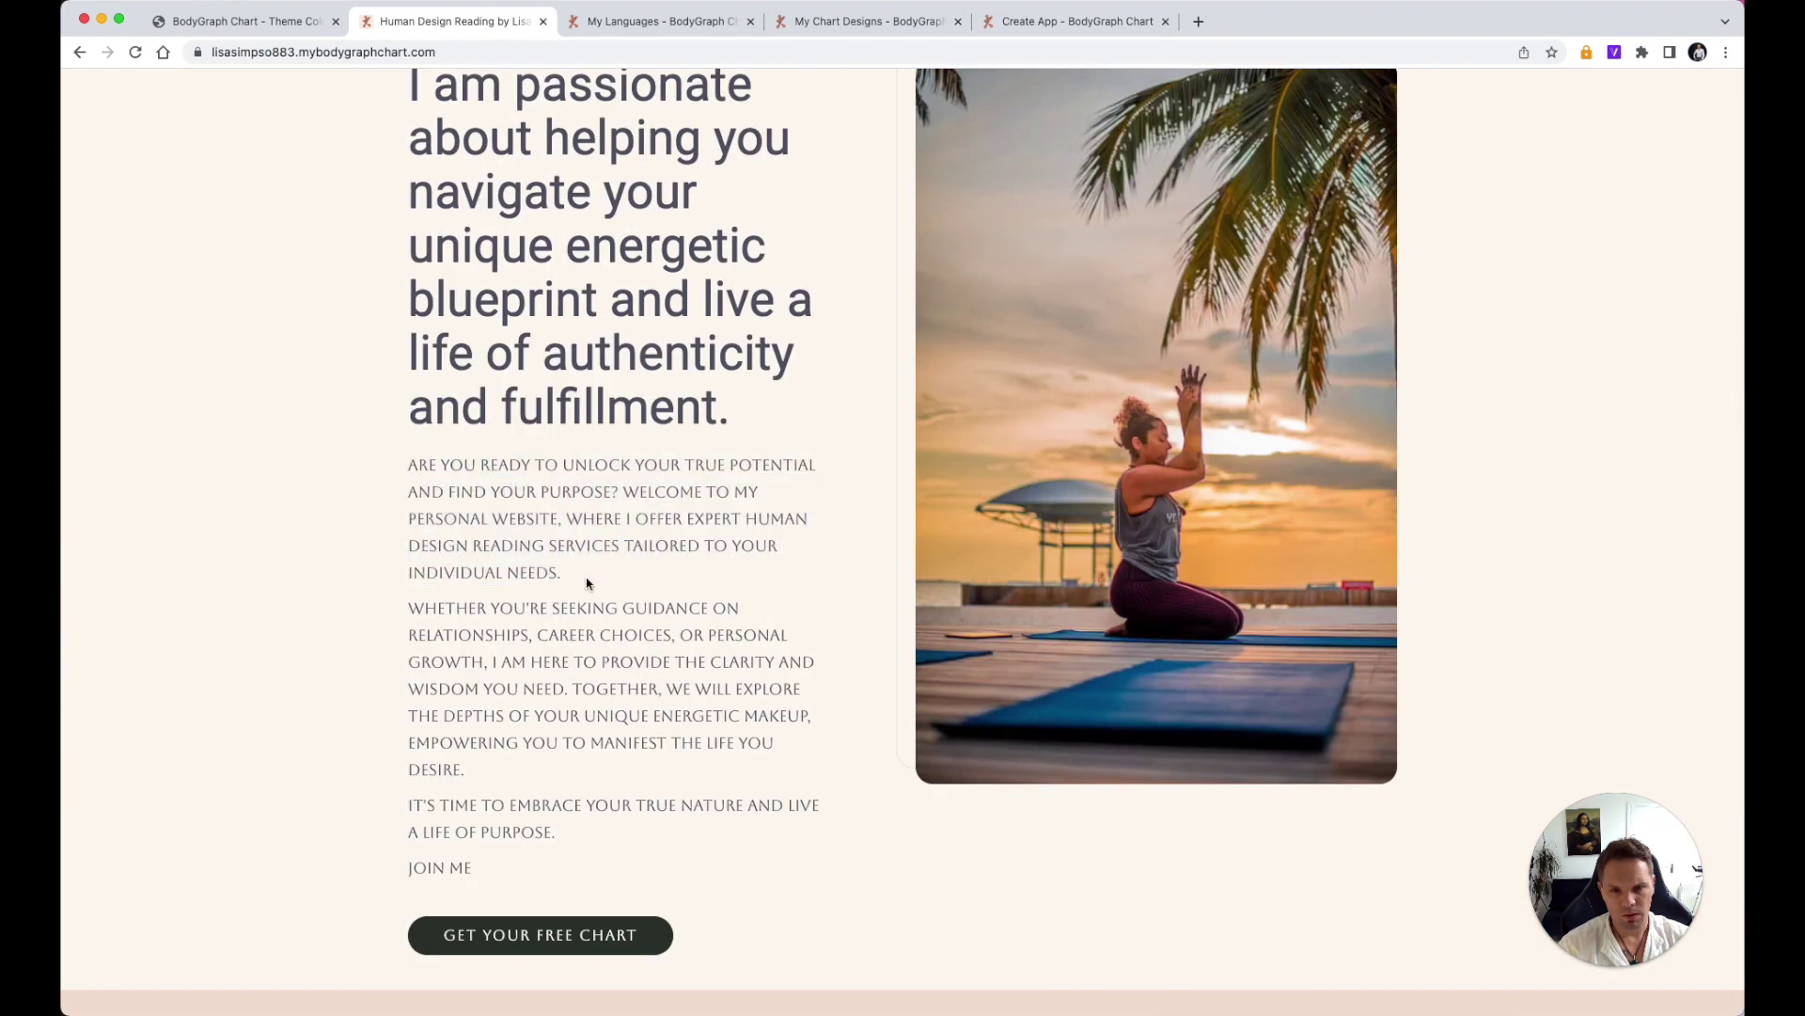
{"action": "scroll", "coordinate": [588, 583], "scroll_direction": "up", "scroll_amount": 7}
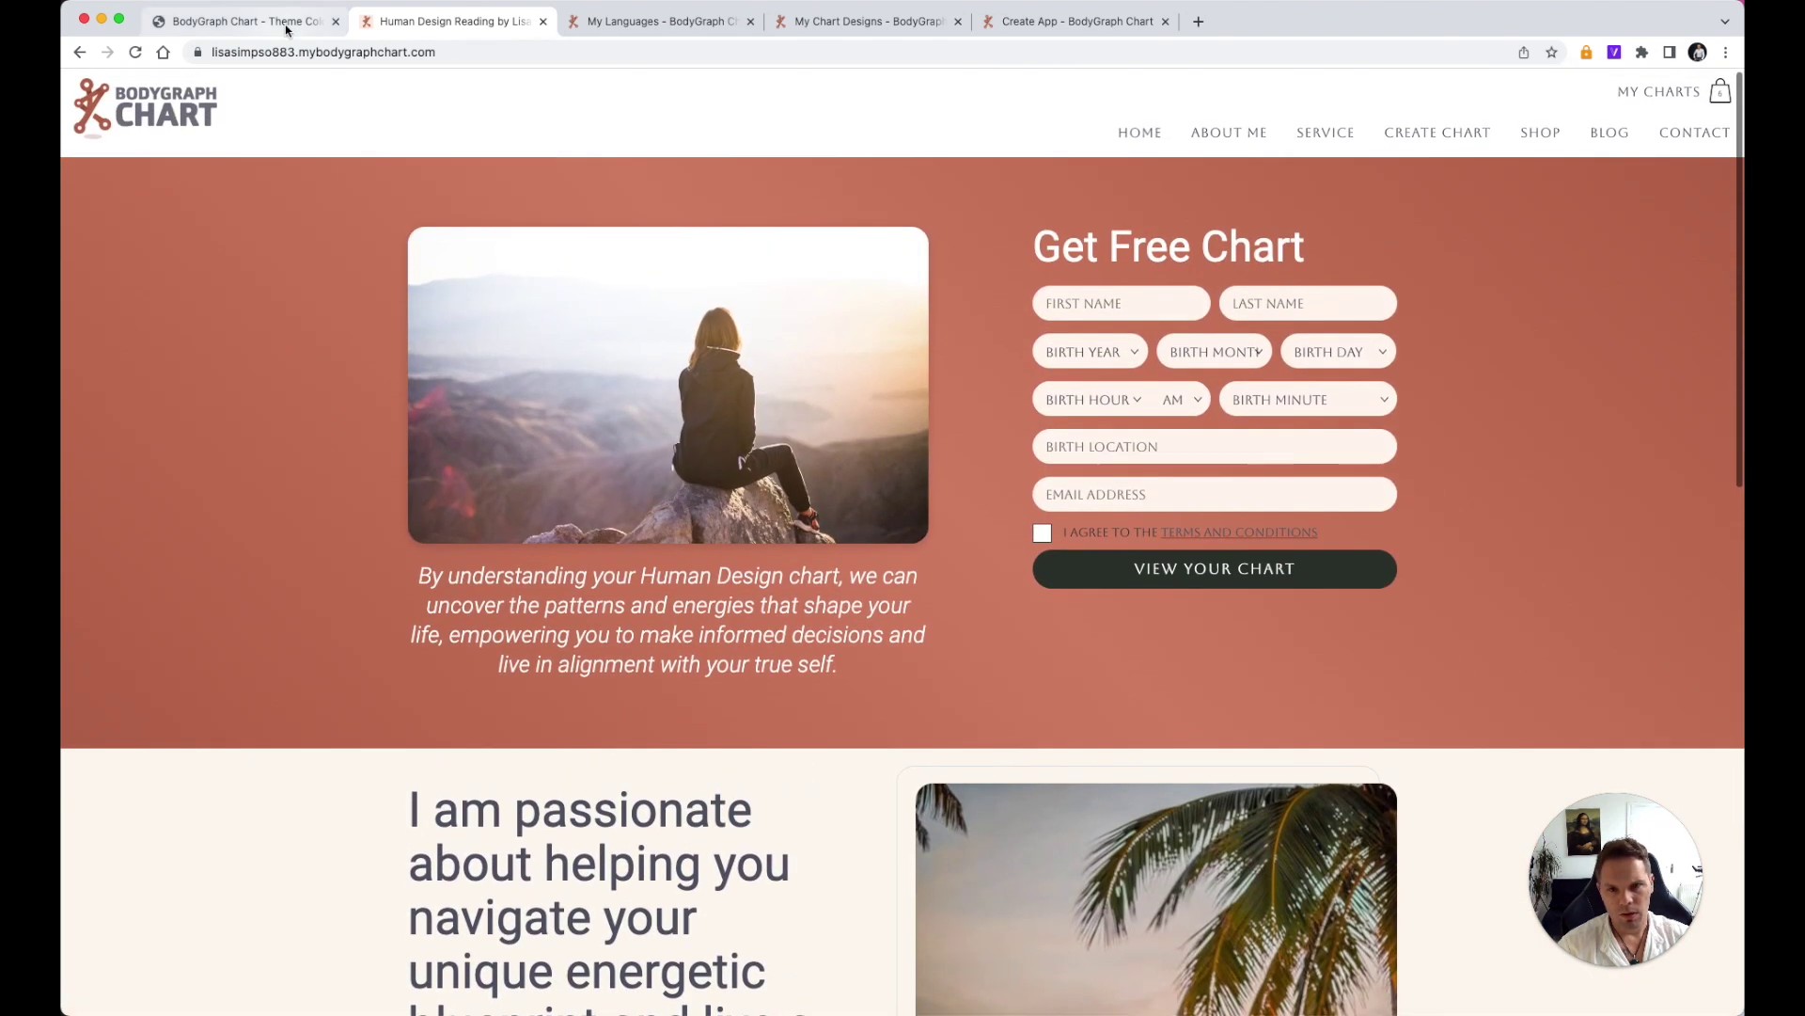
Step: Open the gradient generator for the Primary Gradient Color, set the middle stop's opacity to 86, and copy the linear-gradient CSS value
{"action": "left_click", "coordinate": [245, 21]}
{"action": "left_click", "coordinate": [546, 702]}
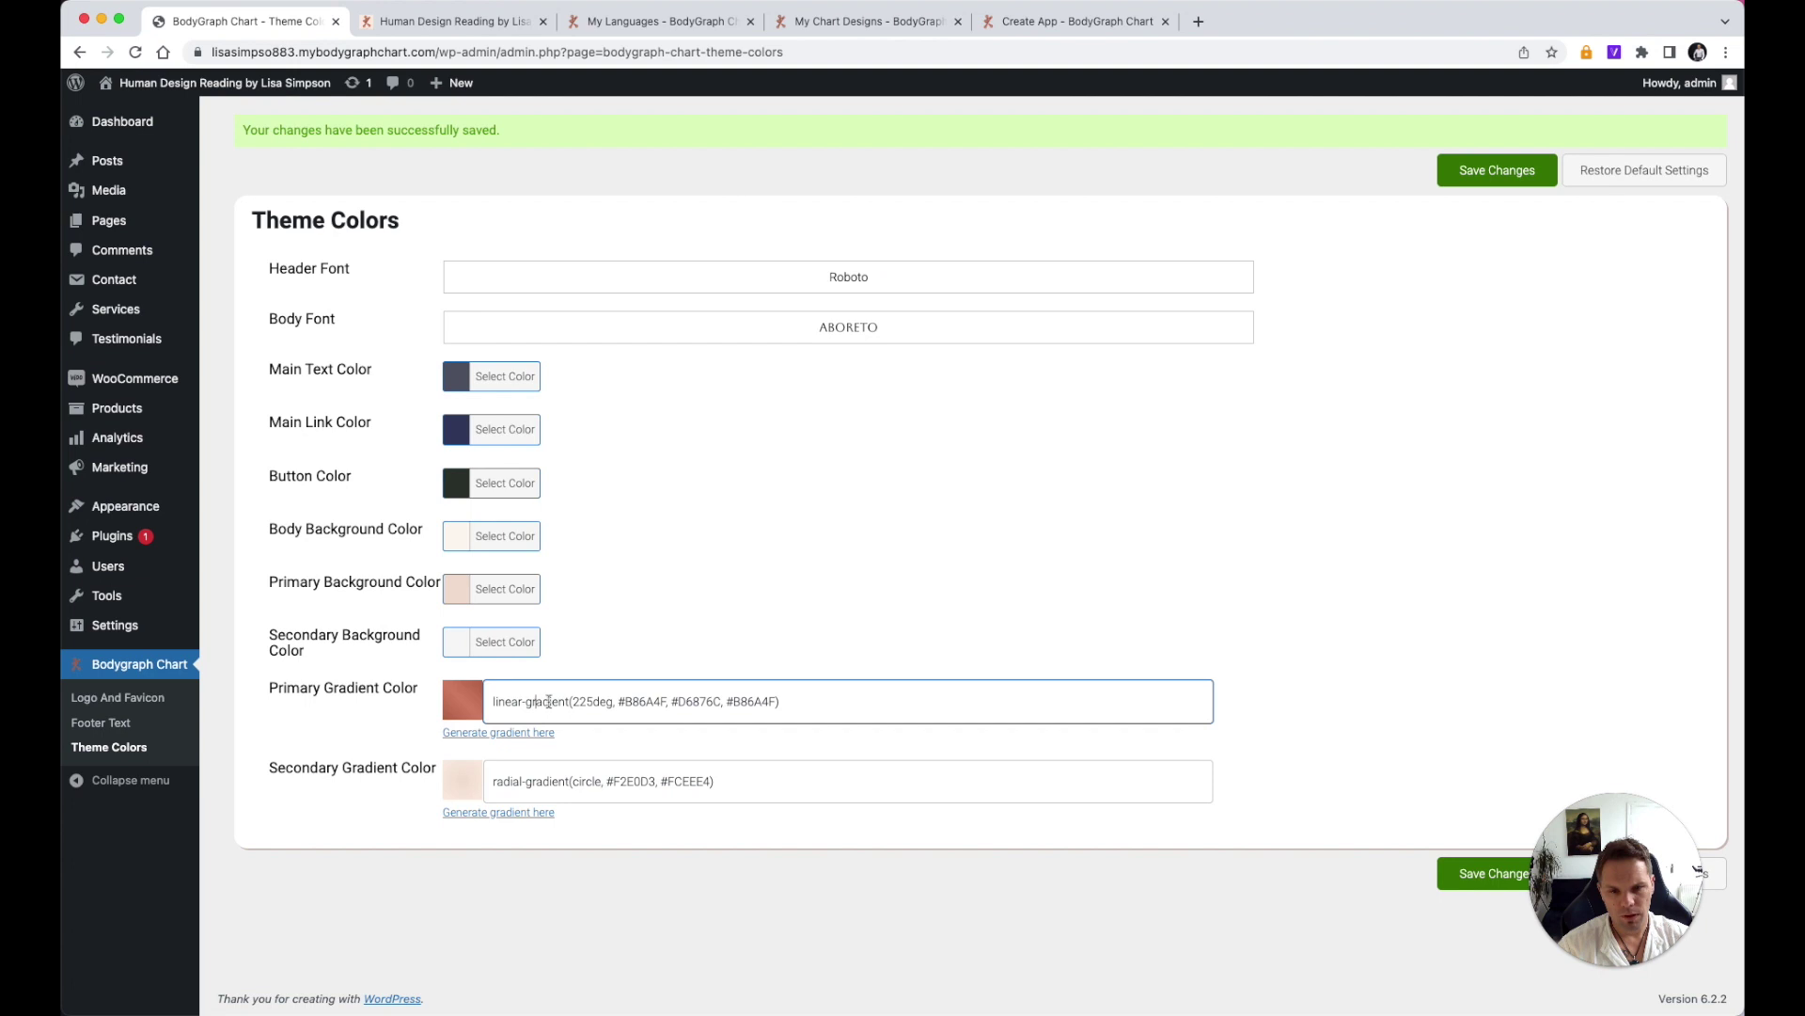
{"action": "left_click", "coordinate": [457, 735]}
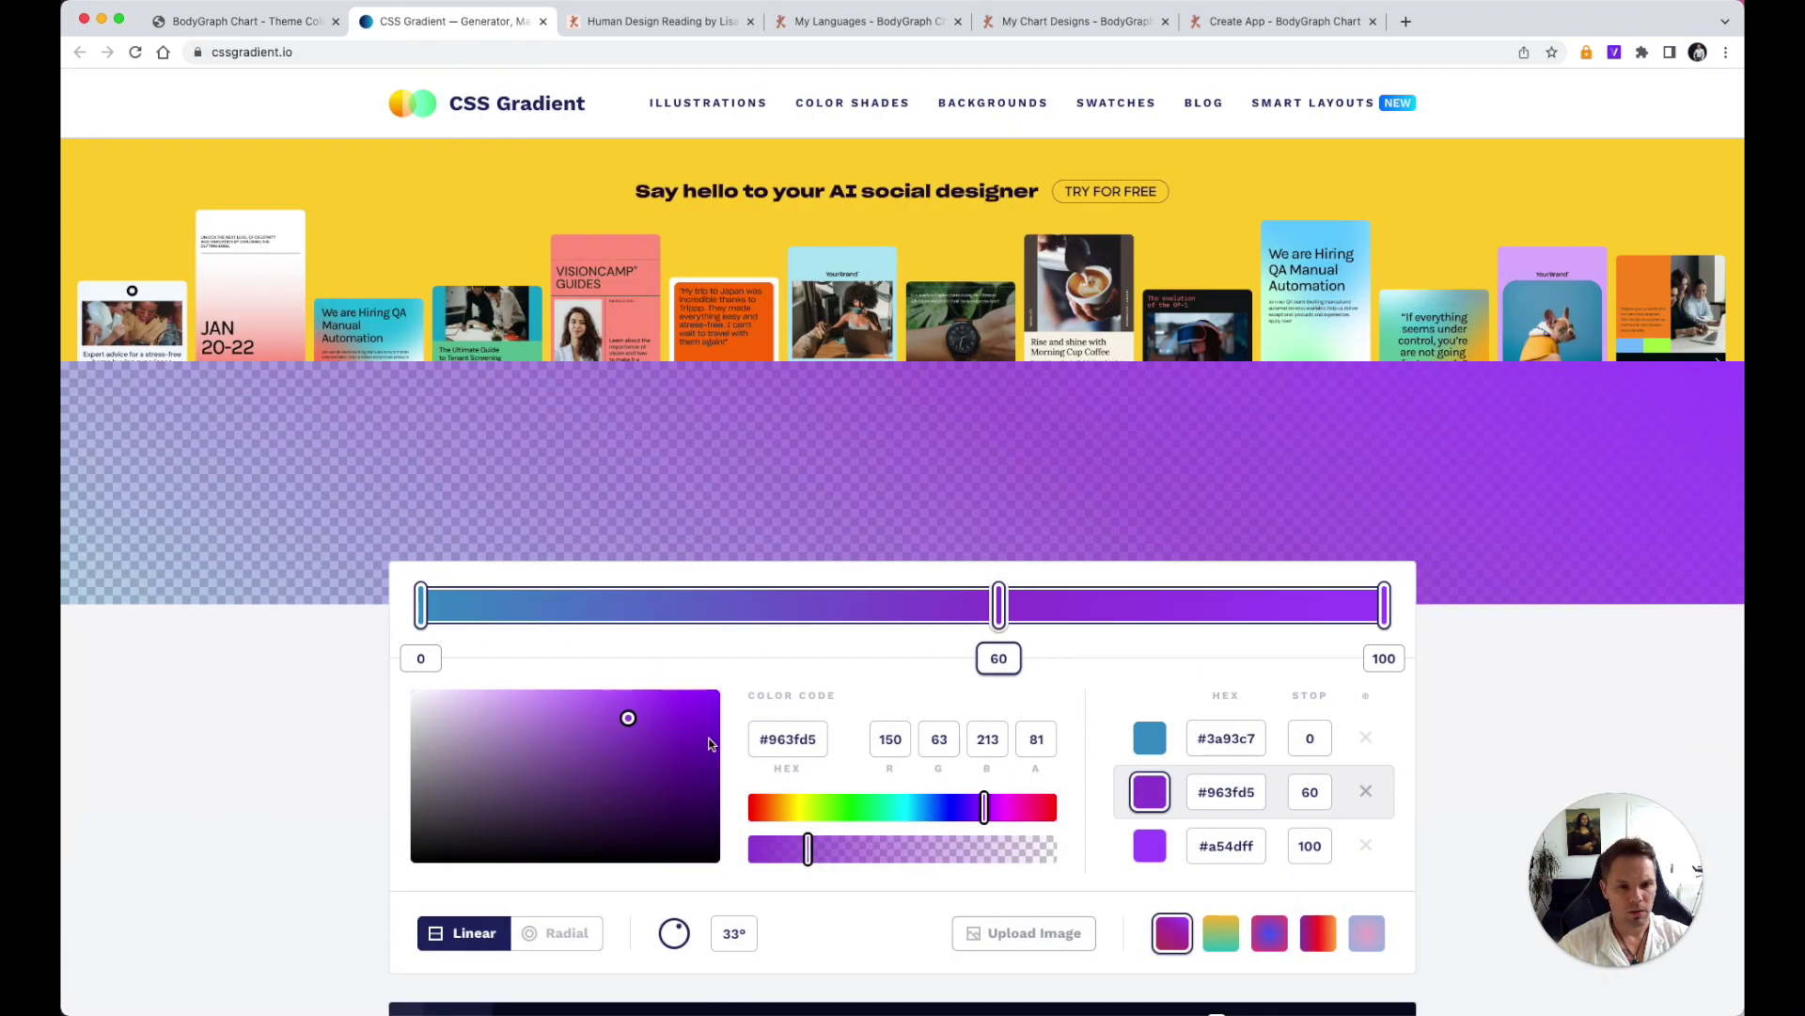
{"action": "scroll", "coordinate": [577, 709], "scroll_direction": "down", "scroll_amount": 3}
{"action": "left_click_drag", "start_coordinate": [810, 610], "coordinate": [791, 599]}
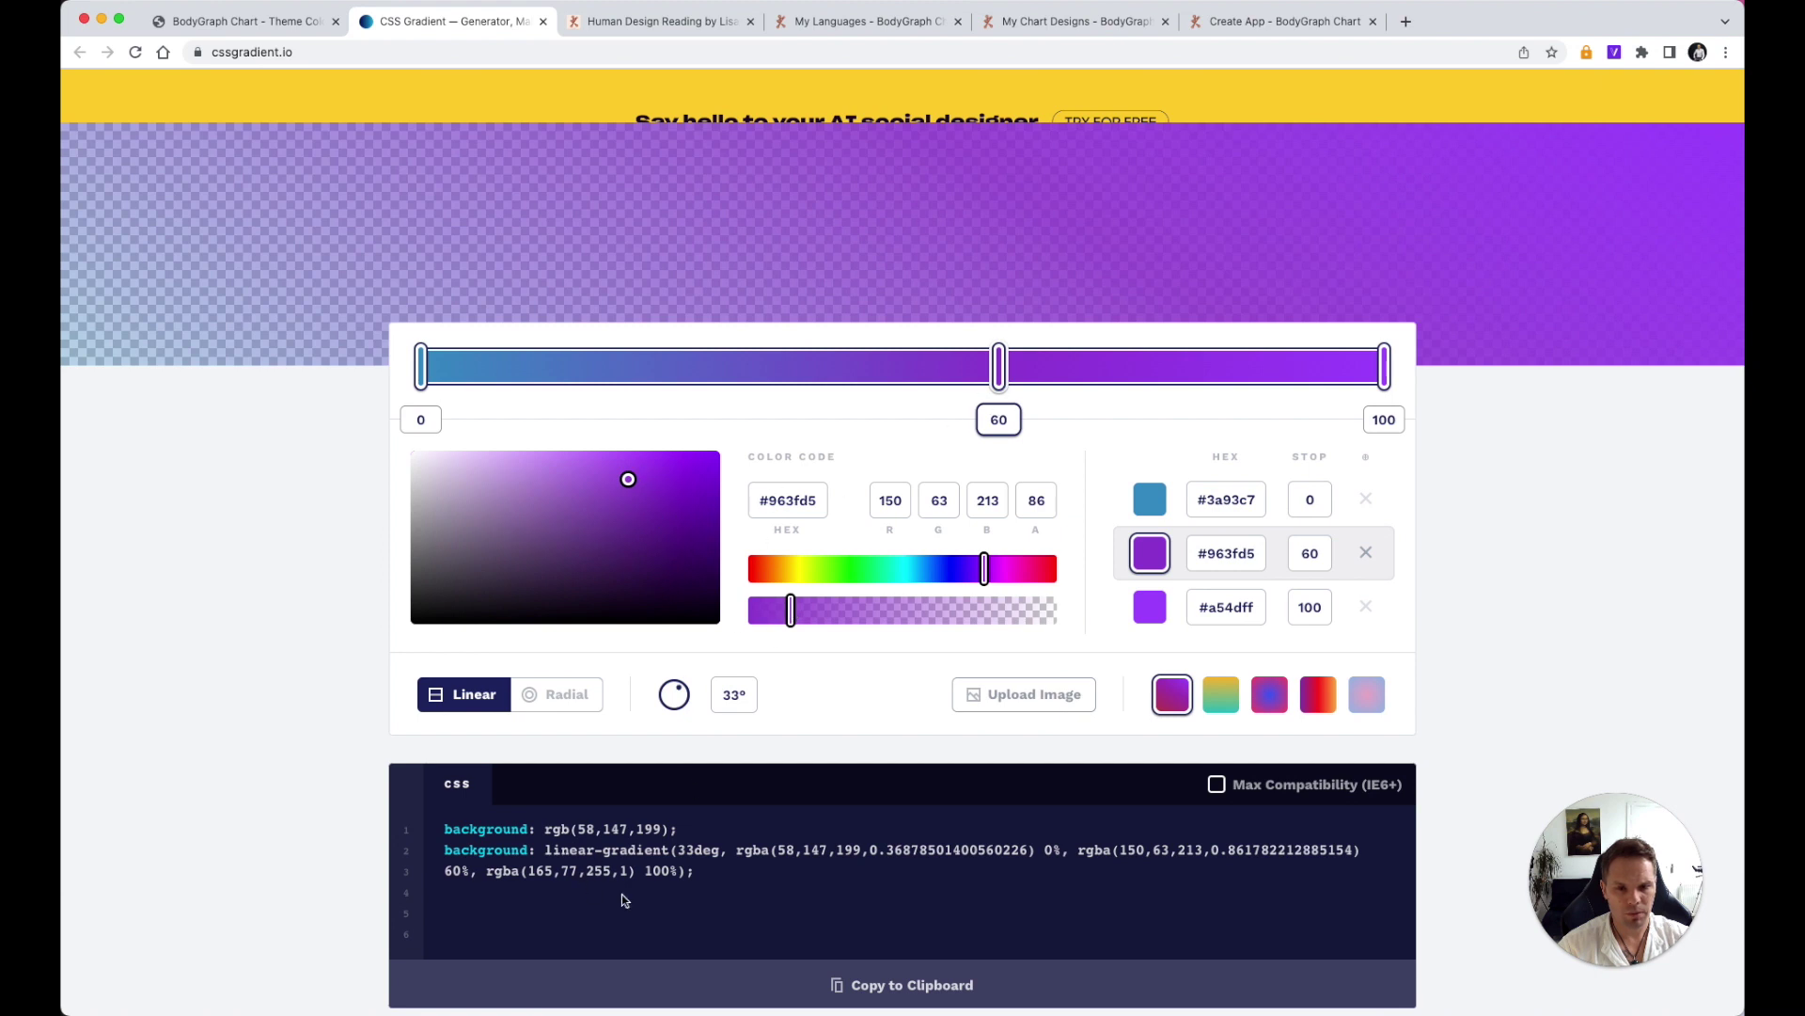
{"action": "left_click_drag", "start_coordinate": [556, 851], "coordinate": [696, 872]}
{"action": "key", "text": "super+c"}
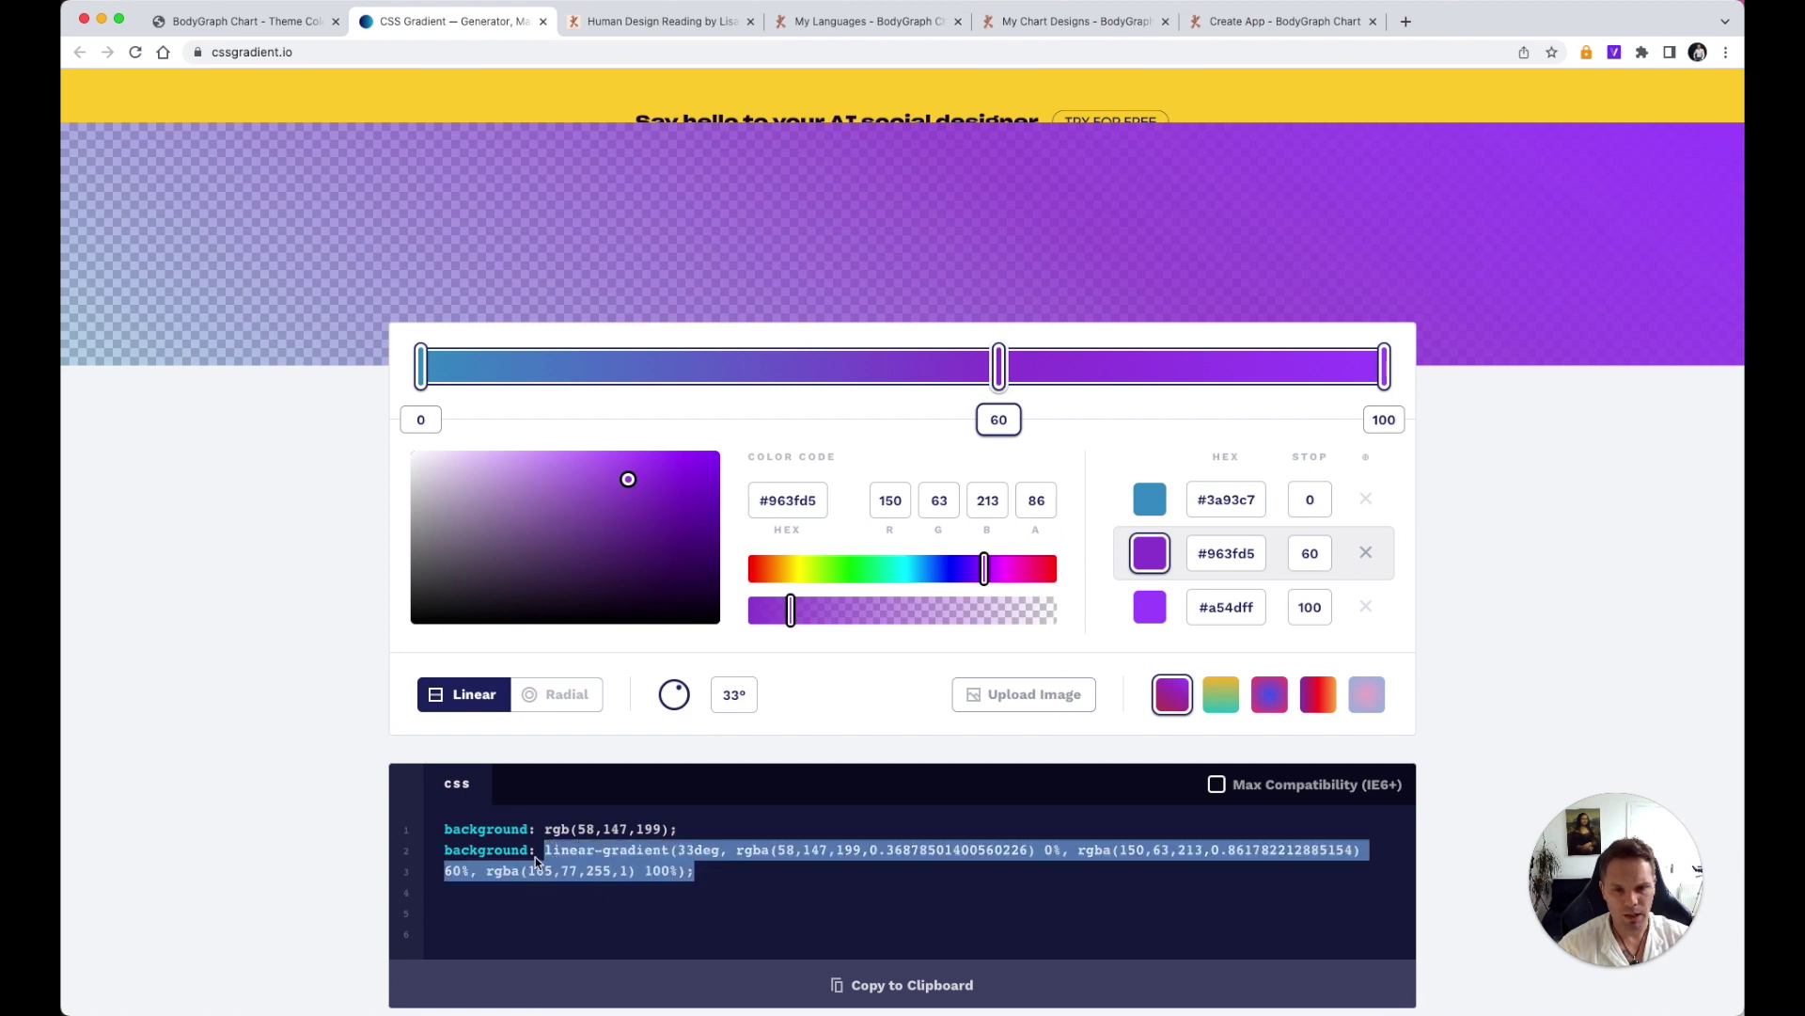
Step: Replace the Primary Gradient Color value with the copied 33deg linear-gradient and save the theme changes
{"action": "left_click", "coordinate": [280, 26]}
{"action": "left_click", "coordinate": [601, 701]}
{"action": "key", "text": "super+a"}
{"action": "key", "text": "super+v"}
{"action": "left_click", "coordinate": [1490, 171]}
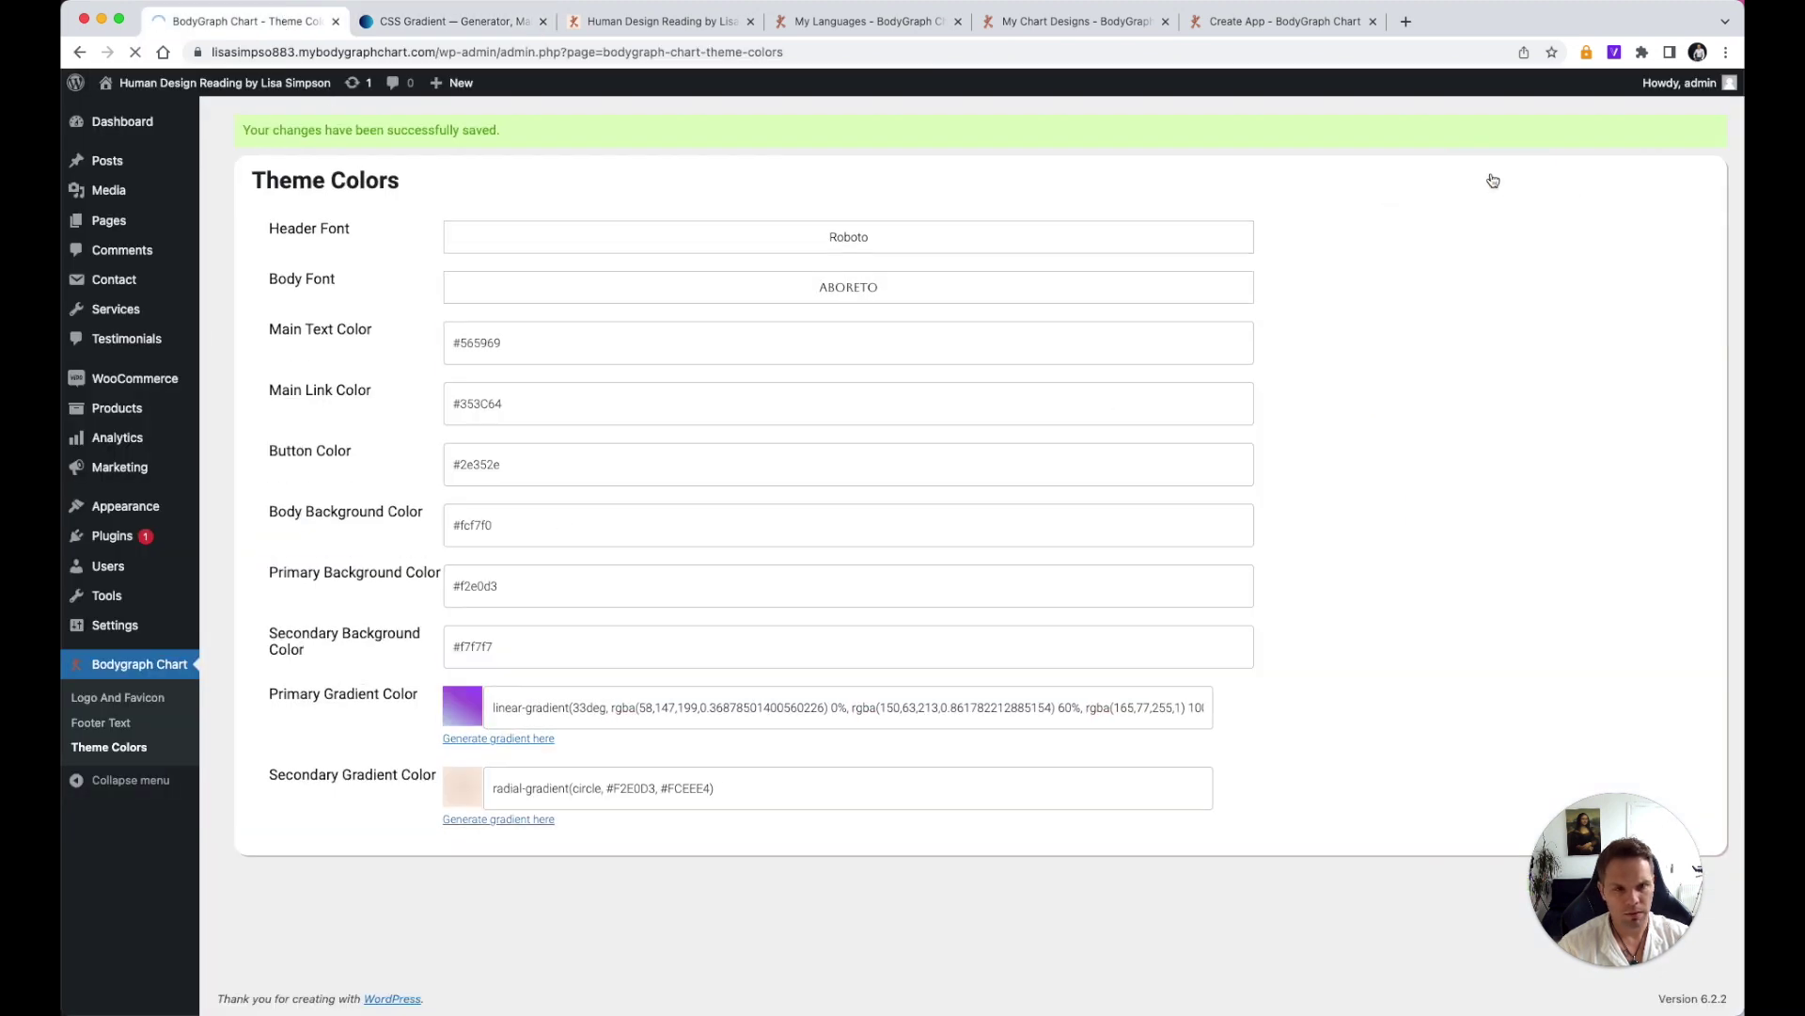
Step: Reload the live home page to check the new gradient and page sections, and return to the Theme Colors settings
{"action": "left_click", "coordinate": [621, 27]}
{"action": "key", "text": "super+r"}
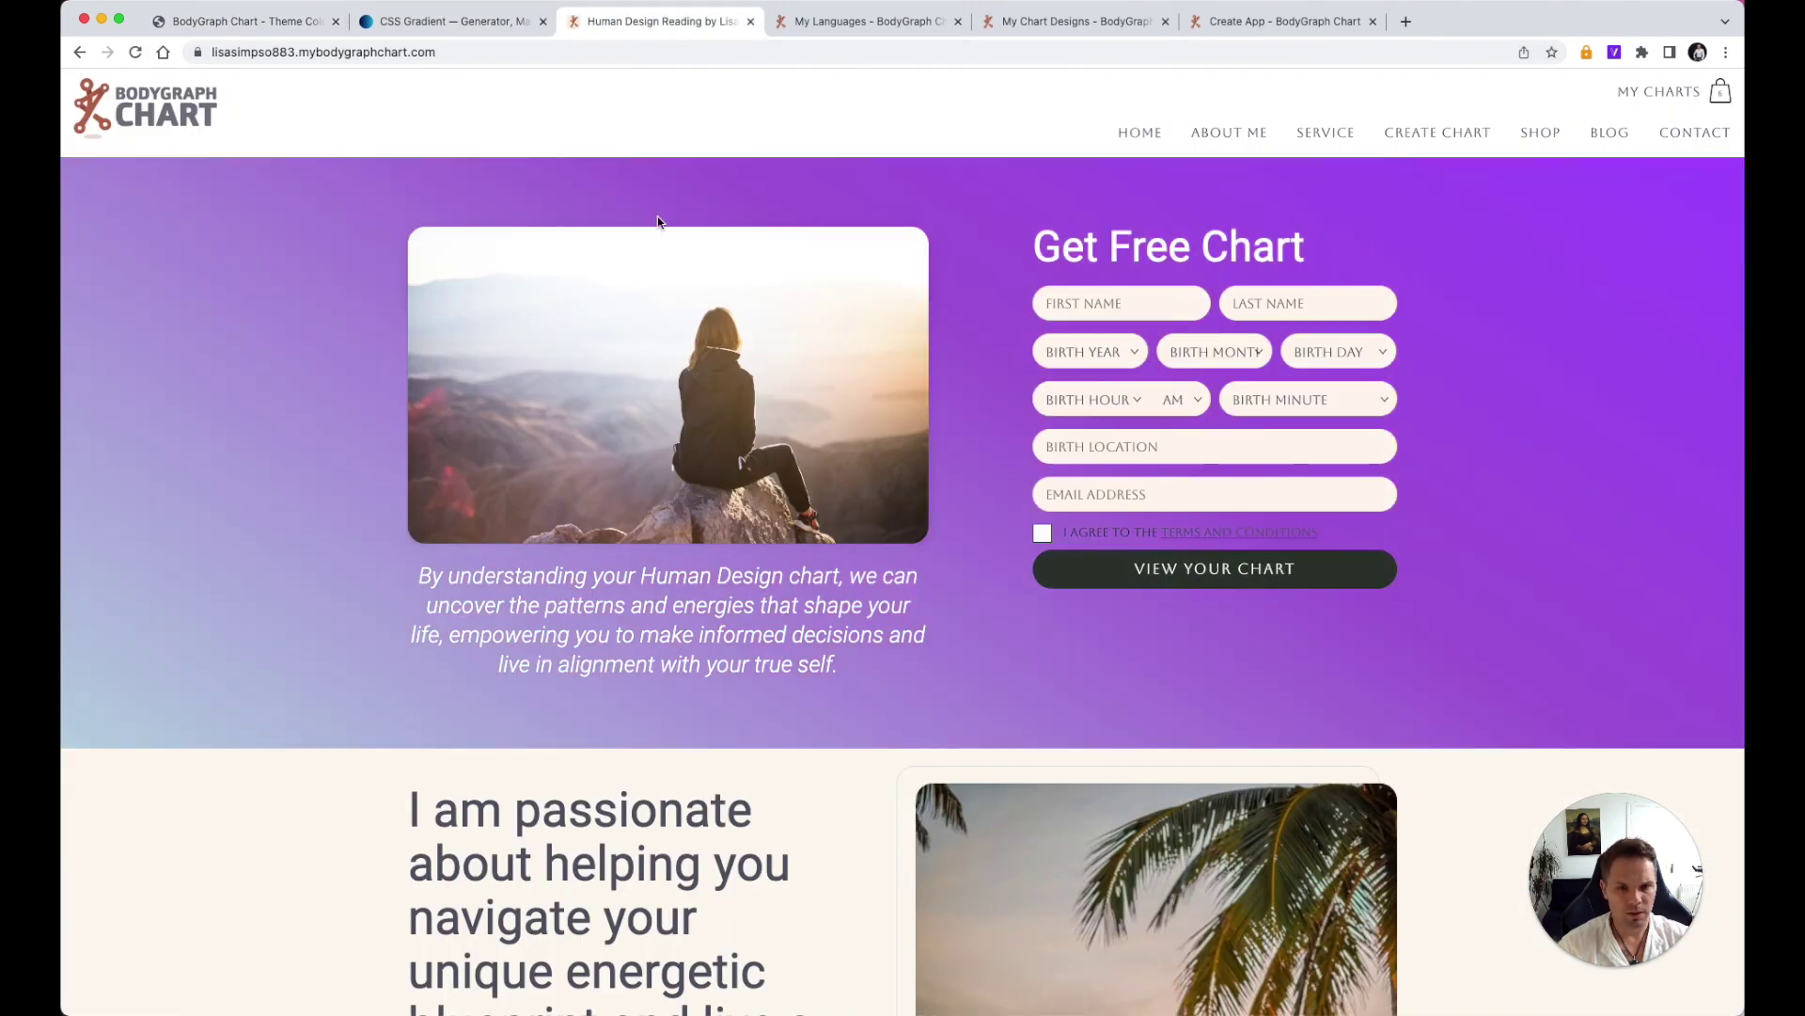
{"action": "scroll", "coordinate": [801, 365], "scroll_direction": "down", "scroll_amount": 3}
{"action": "scroll", "coordinate": [801, 365], "scroll_direction": "down", "scroll_amount": 7}
{"action": "scroll", "coordinate": [801, 361], "scroll_direction": "up", "scroll_amount": 2}
{"action": "scroll", "coordinate": [801, 358], "scroll_direction": "down", "scroll_amount": 1}
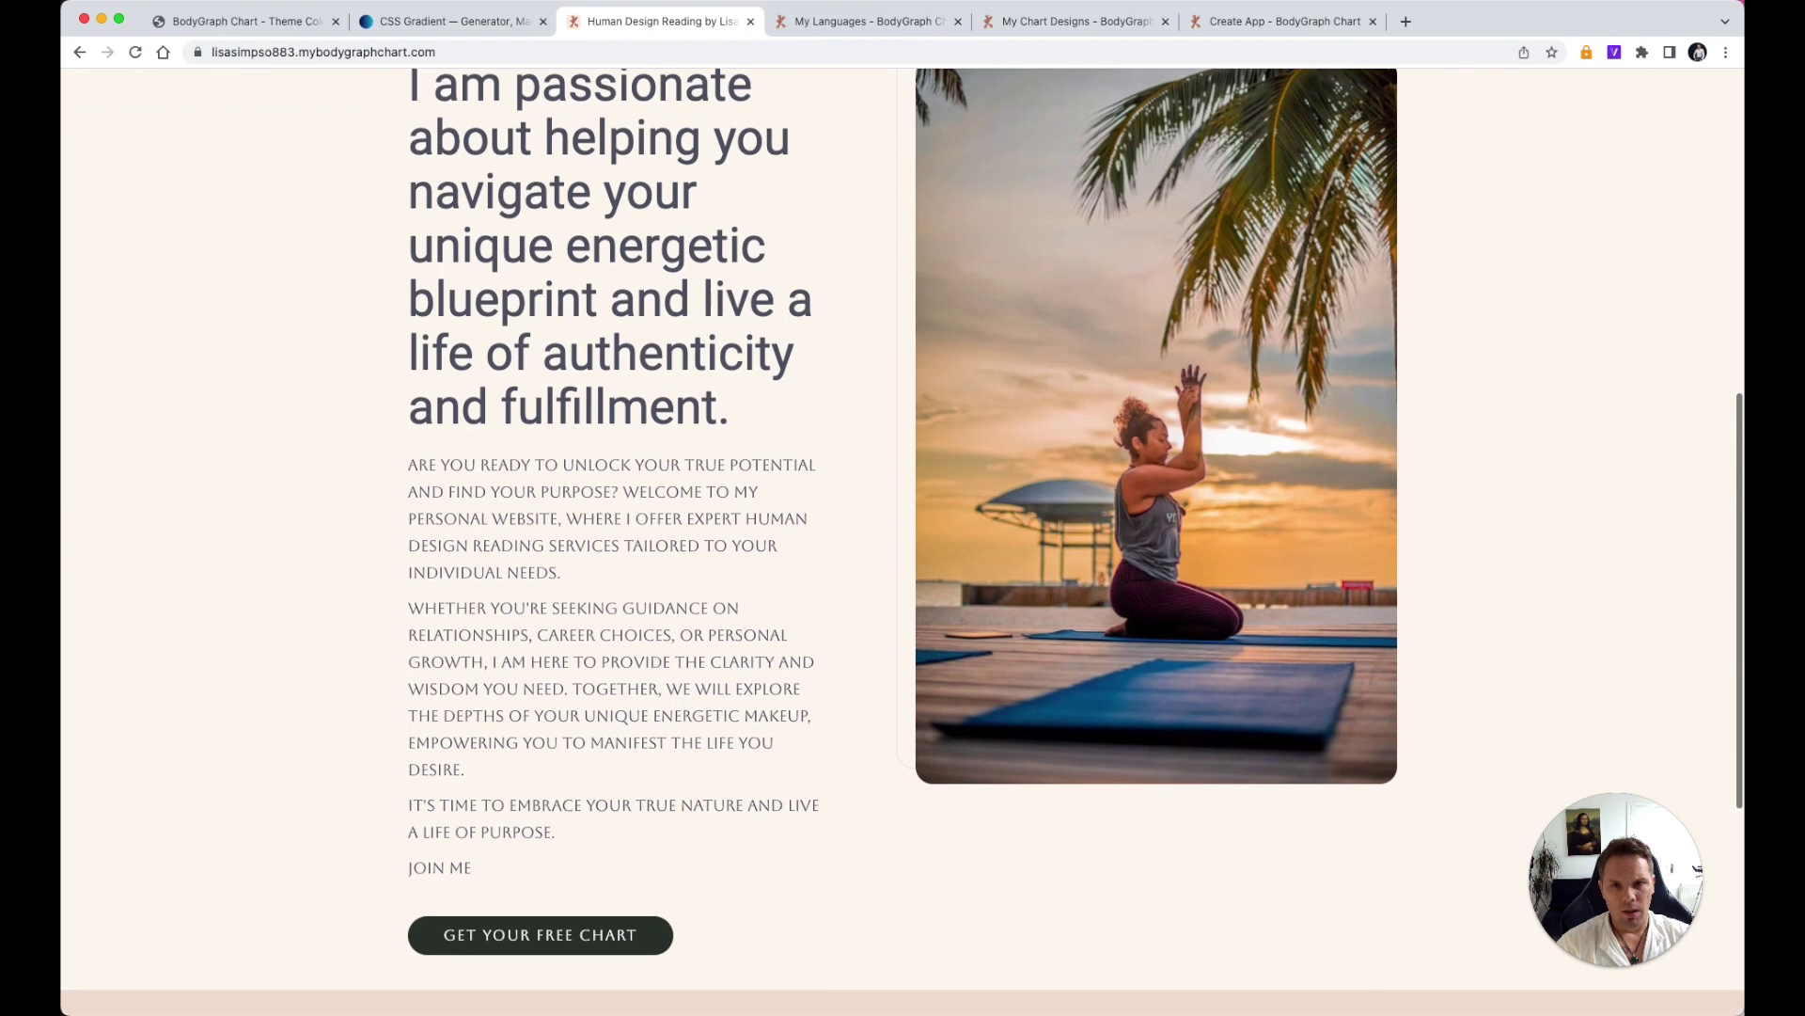
{"action": "left_click", "coordinate": [237, 22]}
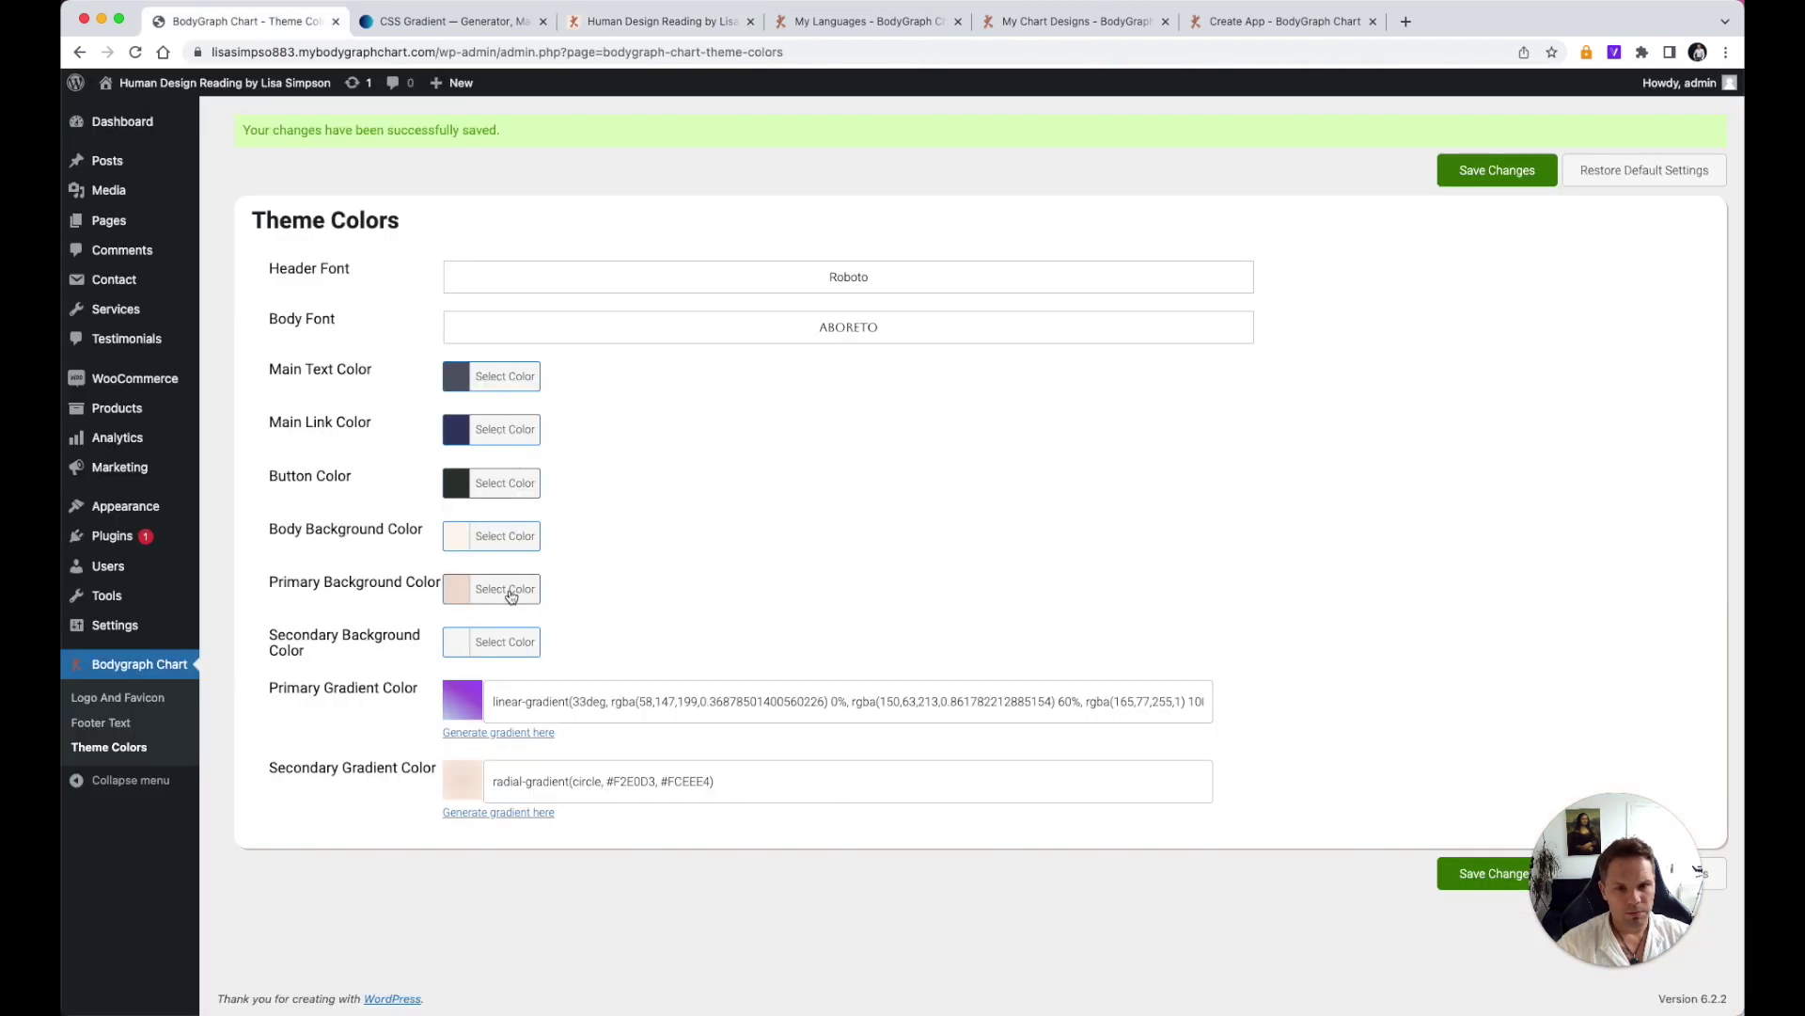